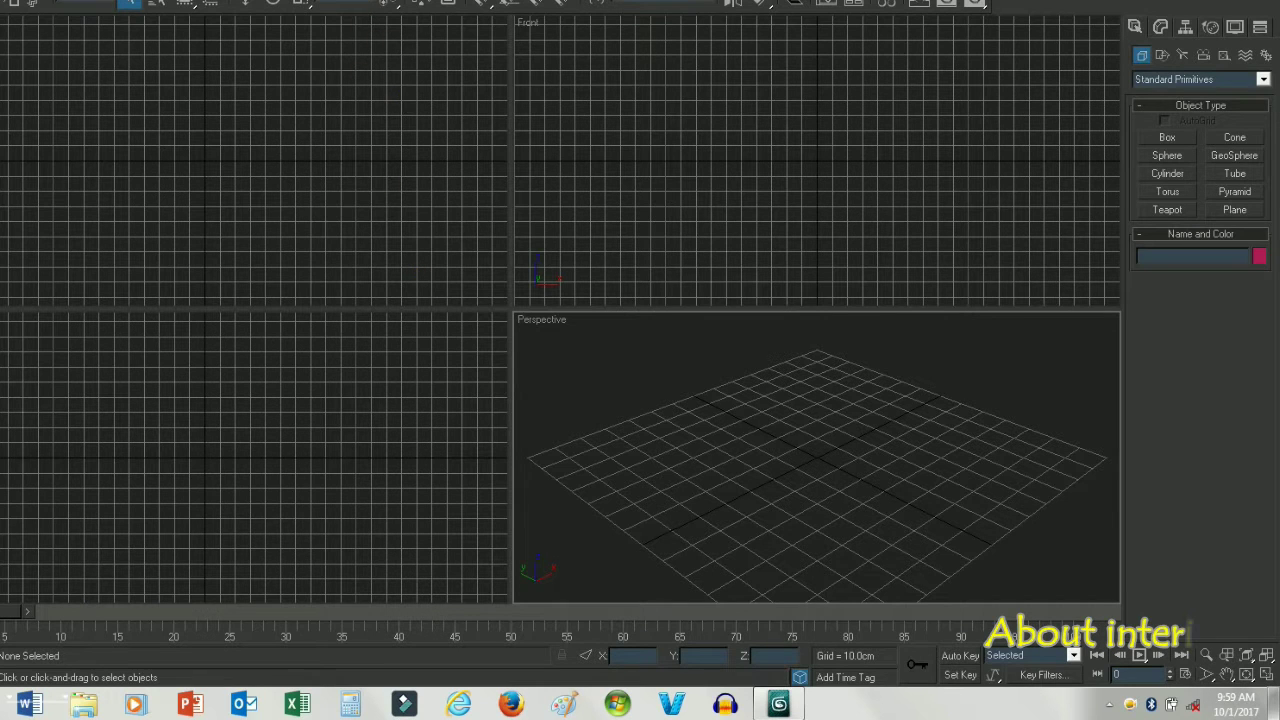
- Confirm the system unit is Centimeters and set the metric display unit to Centimeters
left_click(385, 0)
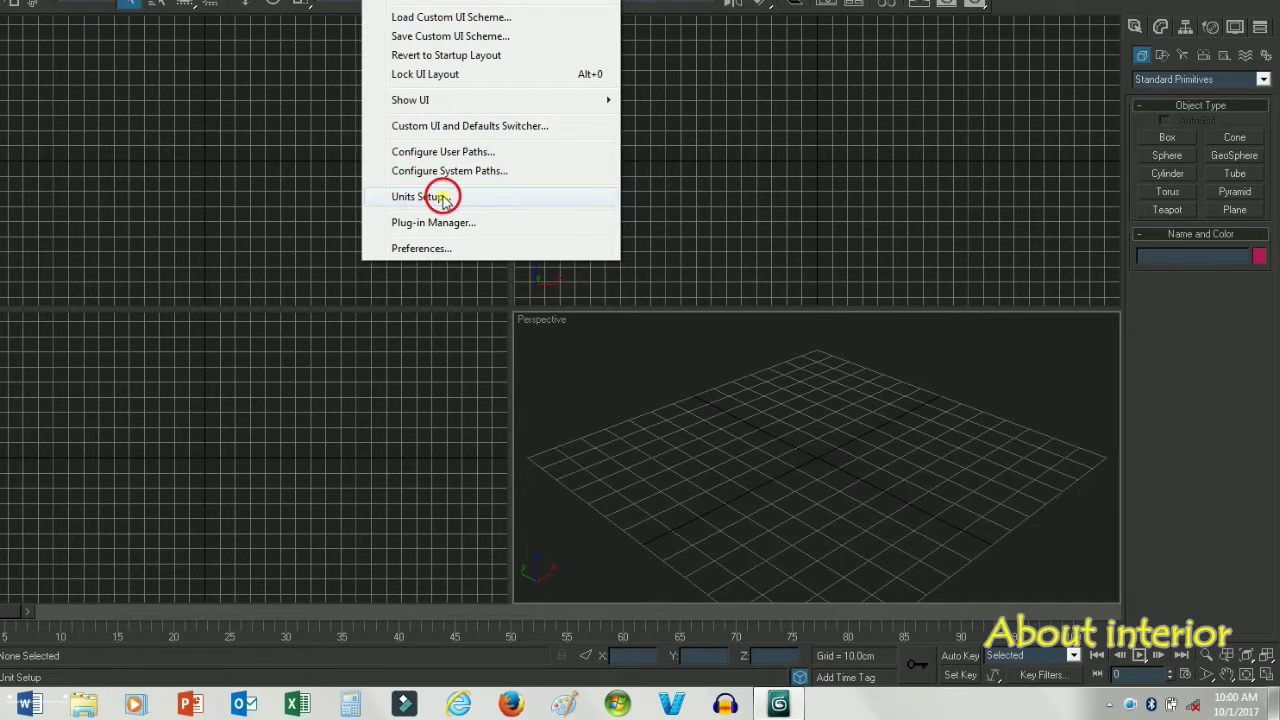
left_click(421, 196)
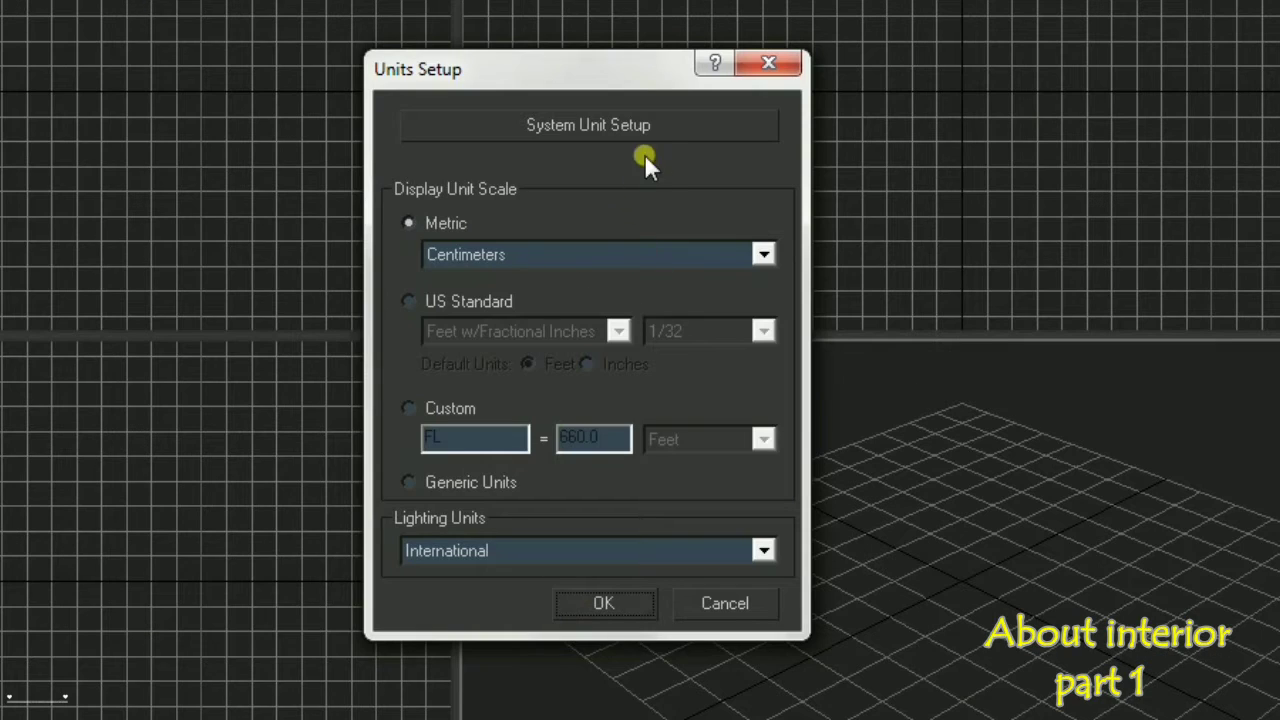
left_click(661, 125)
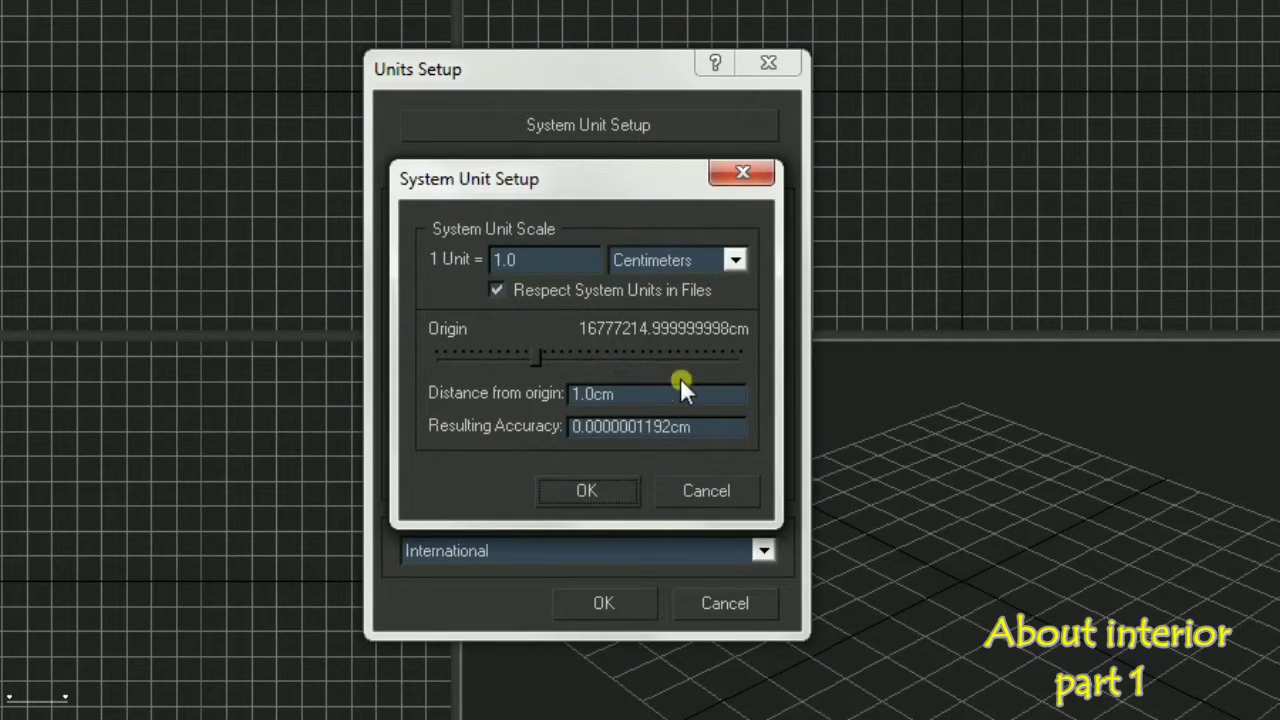
left_click(616, 490)
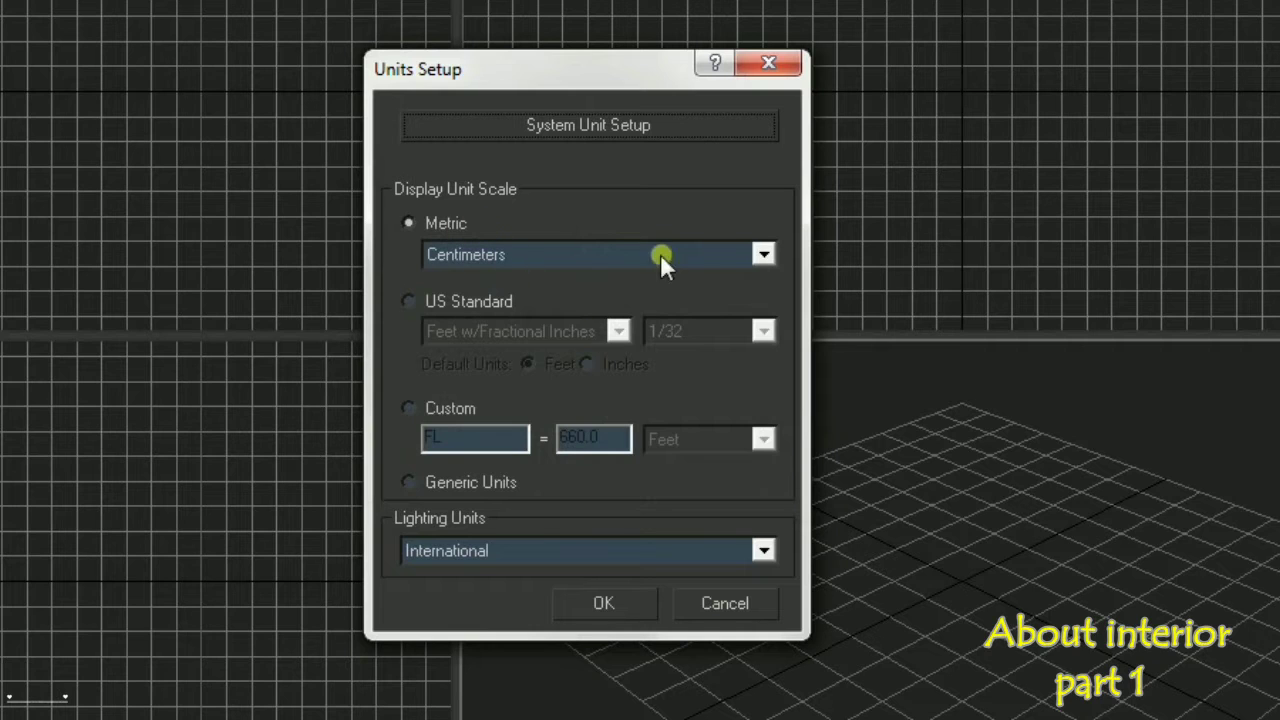
left_click(760, 250)
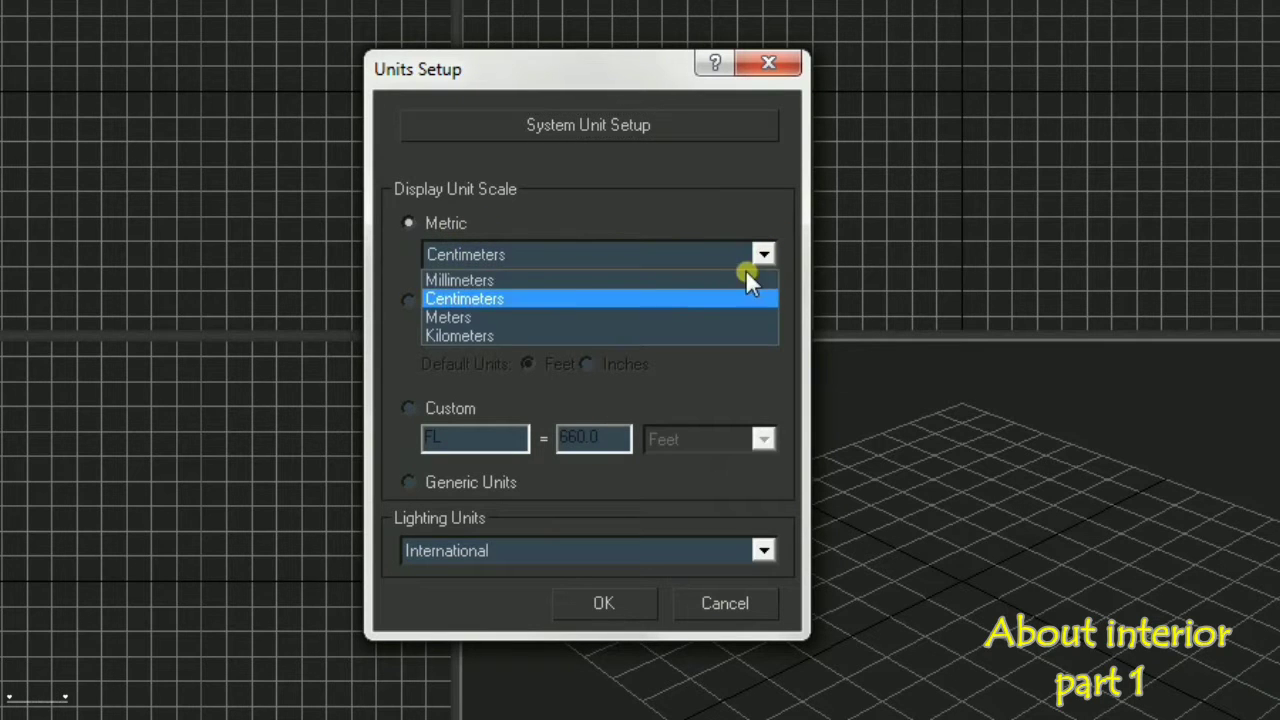
left_click(492, 300)
left_click(612, 602)
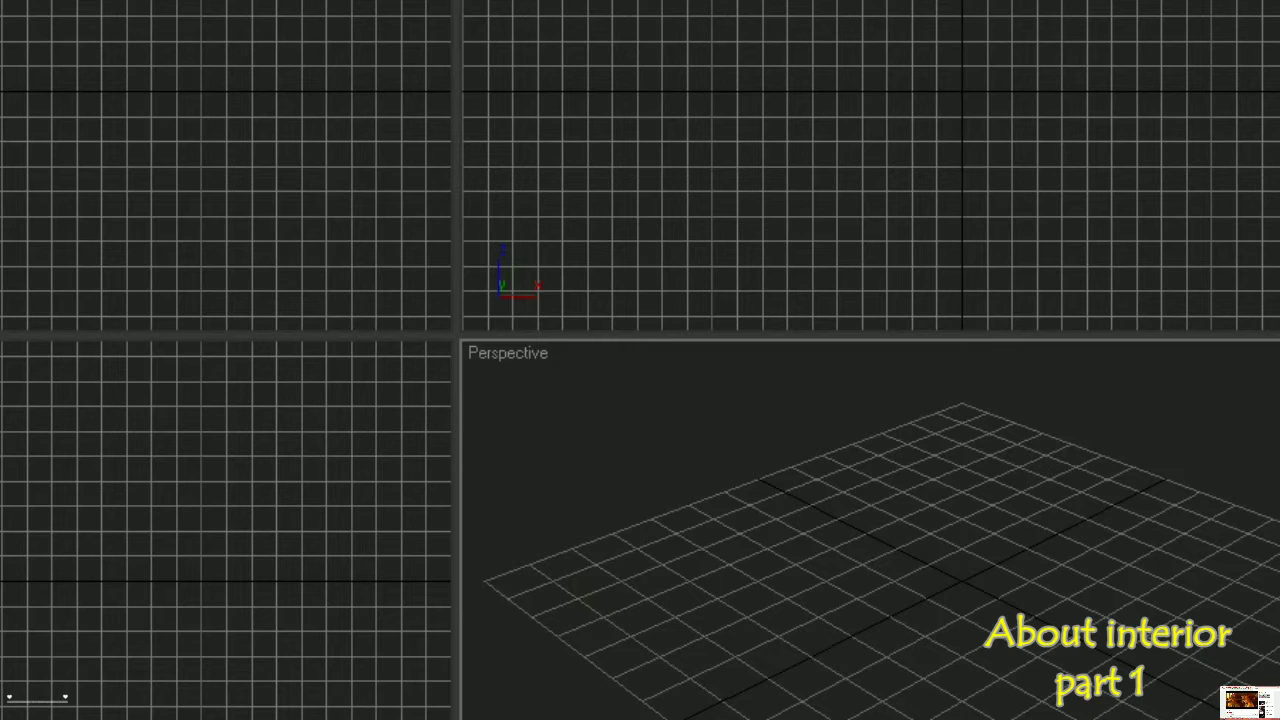
- Draw a rectangle spline in the Top viewport
left_click(1016, 180)
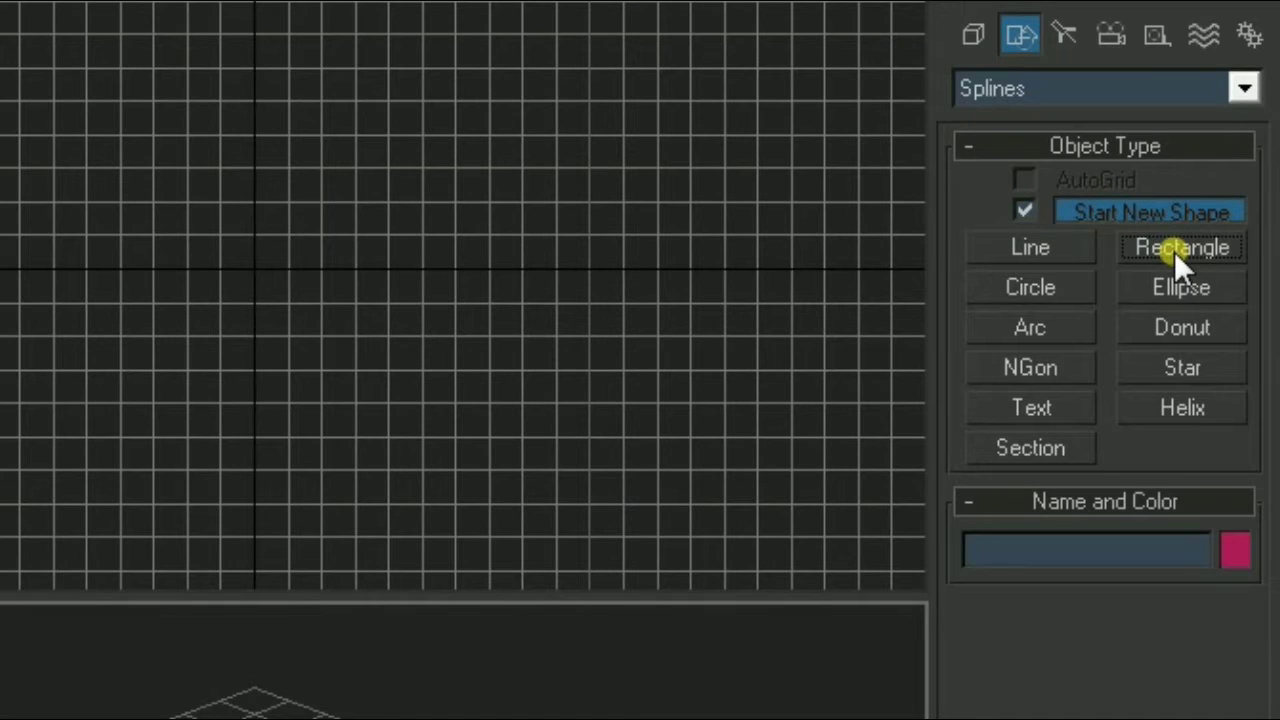
left_click(1174, 251)
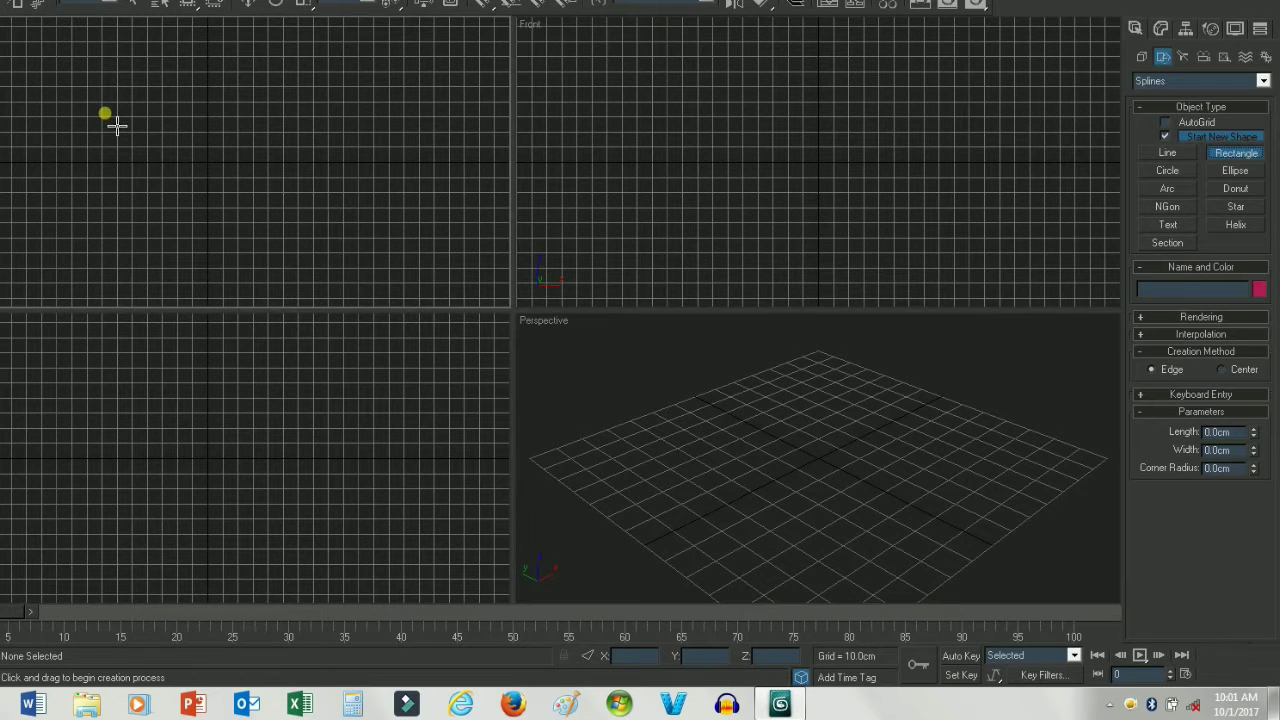
mouse_move(105, 116)
left_mouse_down()
mouse_move(328, 146)
mouse_move(404, 138)
left_mouse_up()
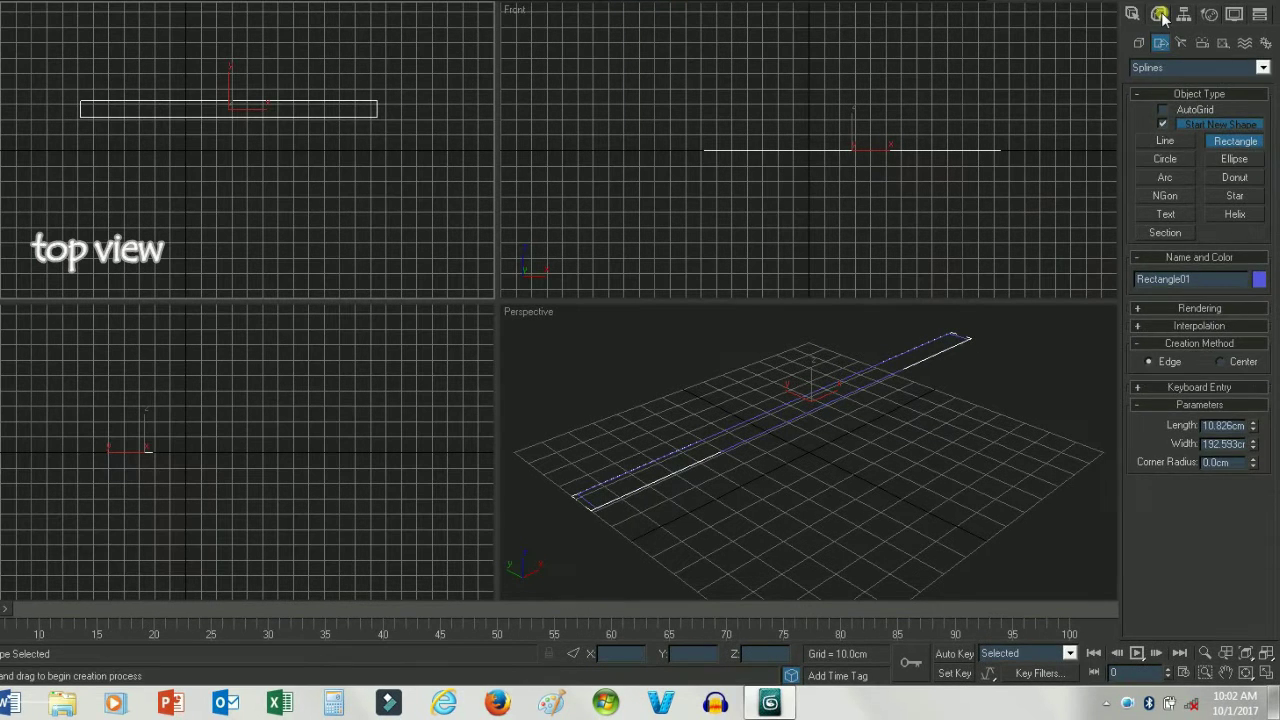
- Set the rectangle's length and width to 400 cm each, making a square
left_click(1161, 28)
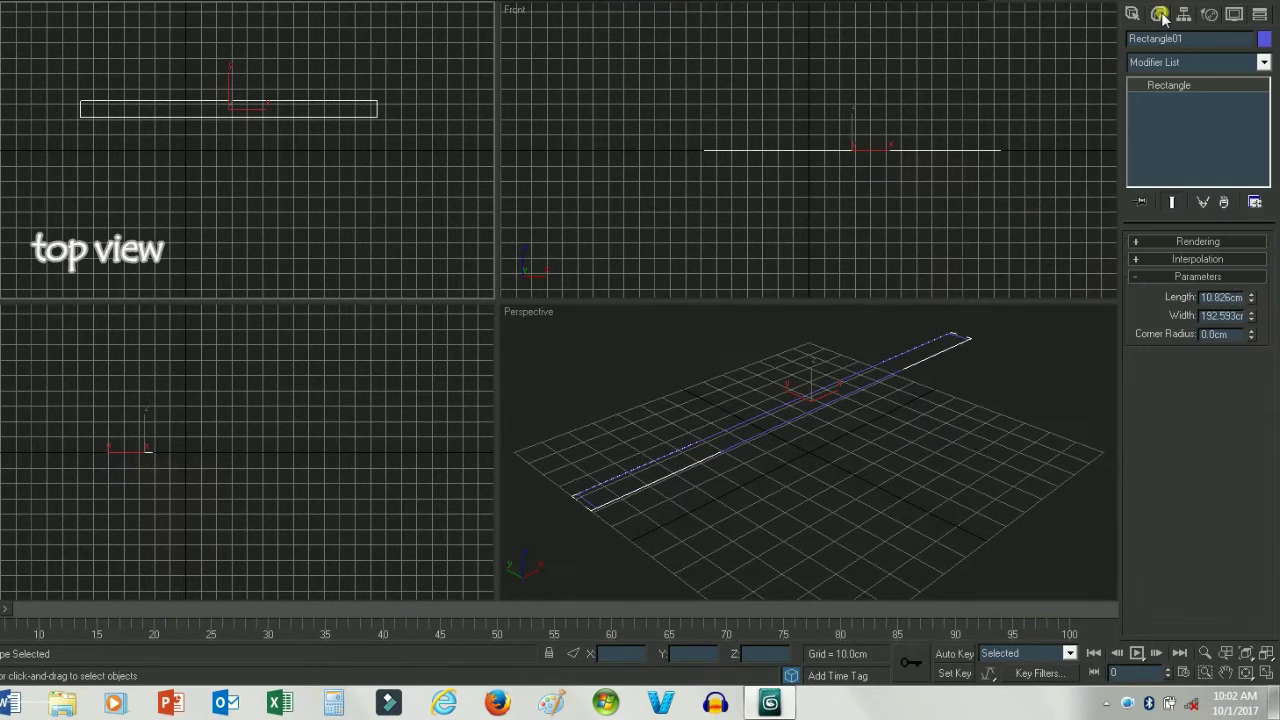
left_click_drag(1249, 297, 1193, 308)
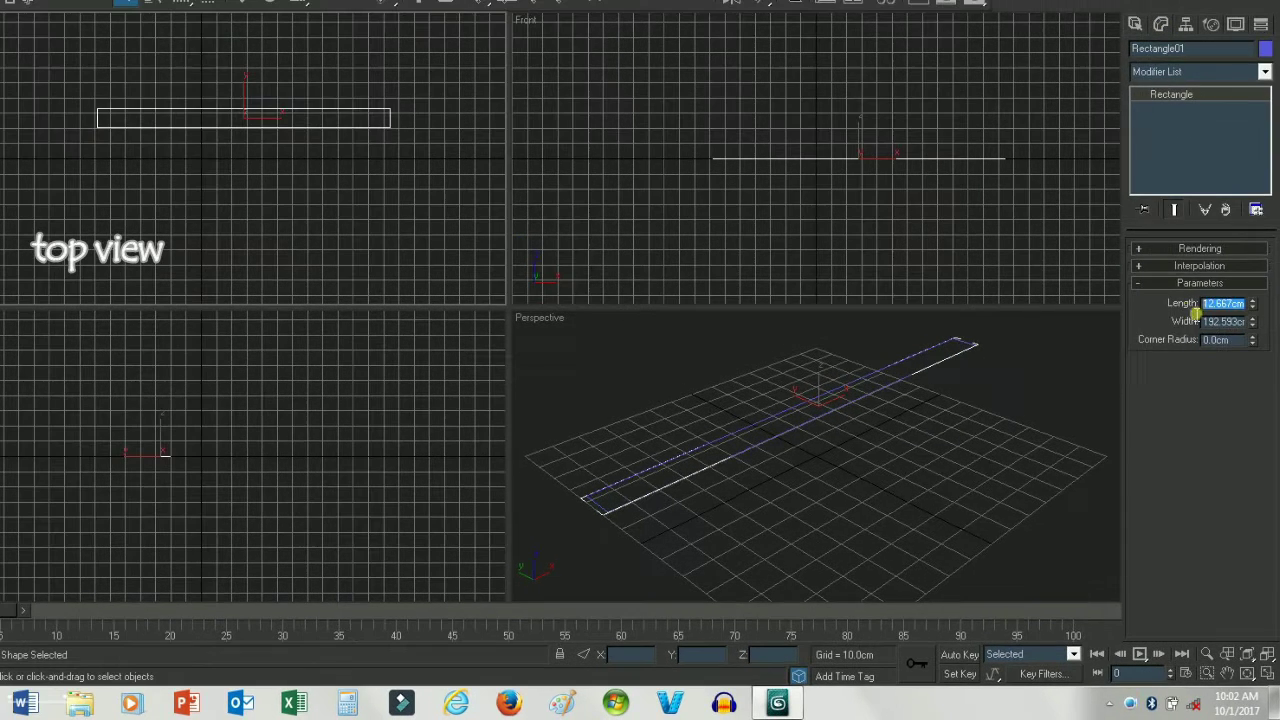
key("BackSpace")
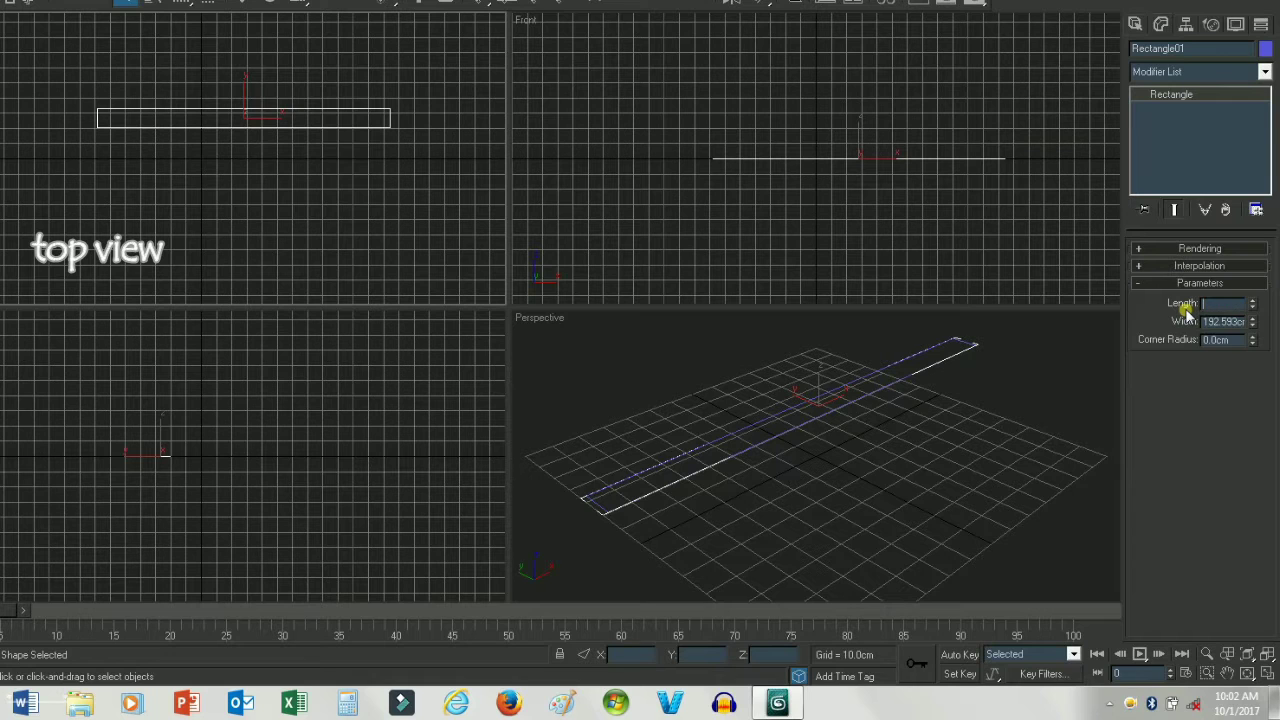
type("400")
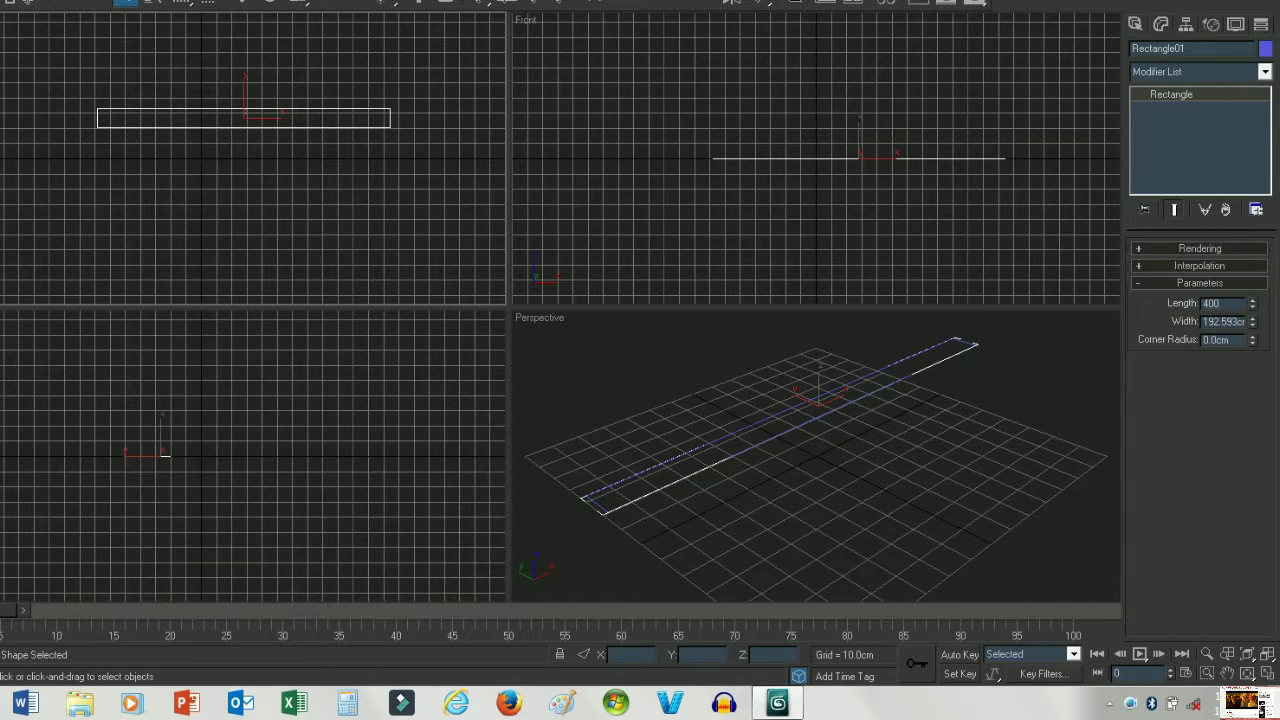
key("Tab")
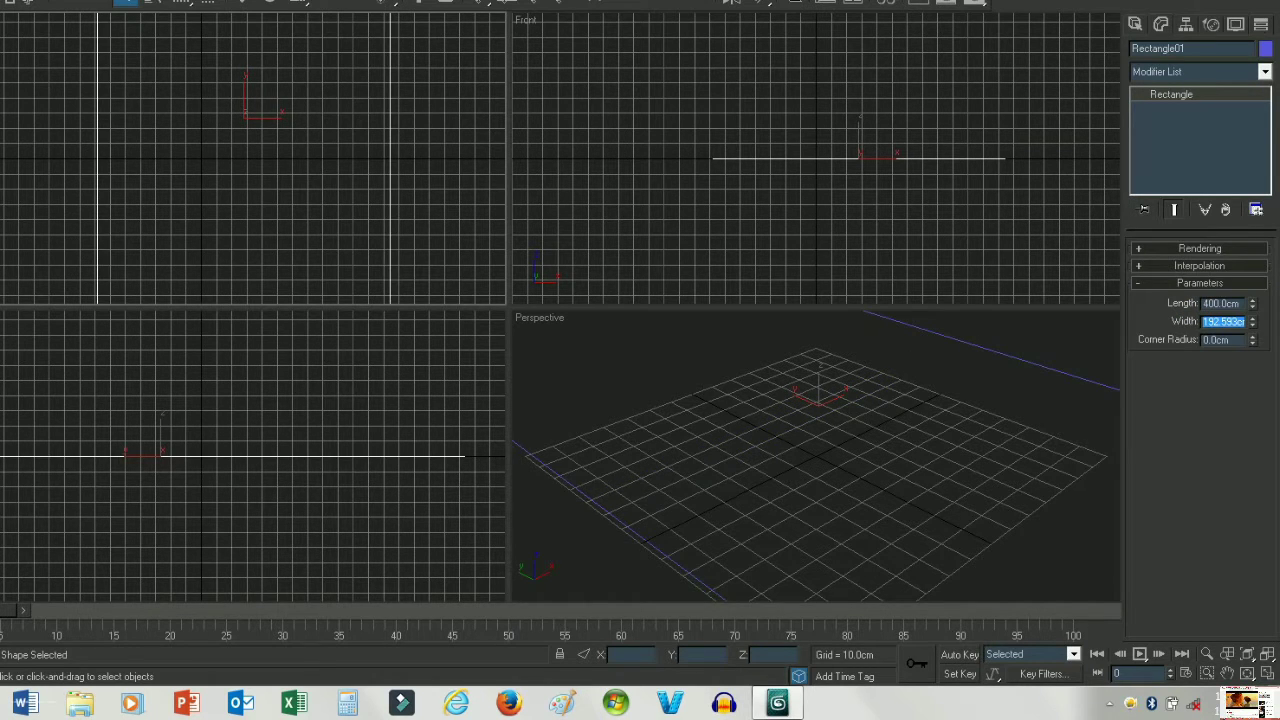
type("400")
key("Return")
scroll(250, 185, "down", 5)
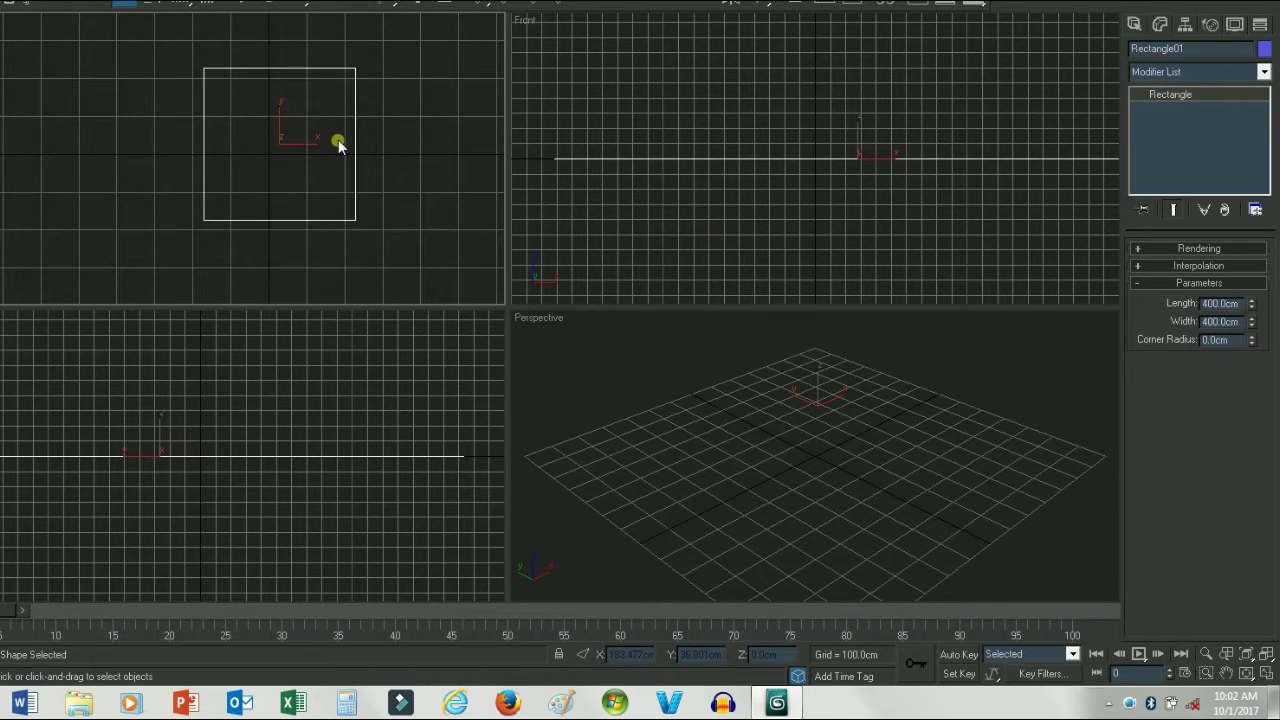
key("alt+w")
scroll(538, 239, "down", 2)
key("alt+w")
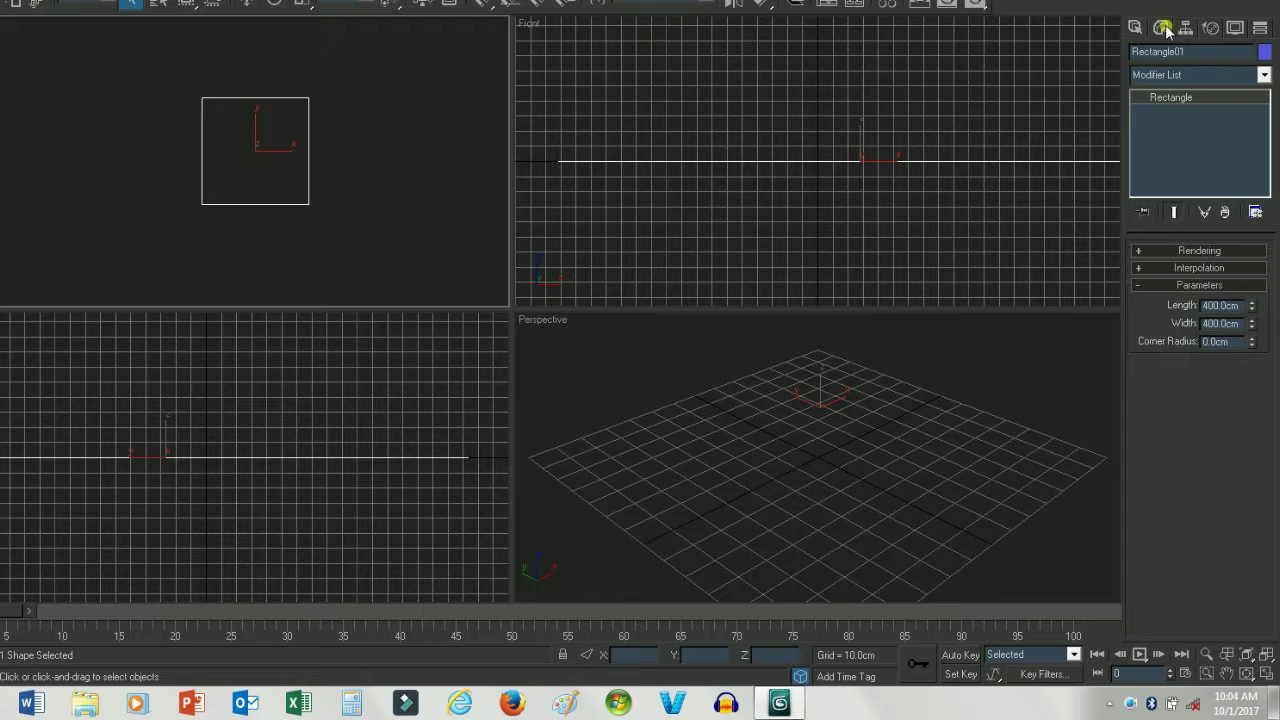
- Add an Edit Spline modifier to the rectangle and work at Spline sub-object level
left_click(1201, 77)
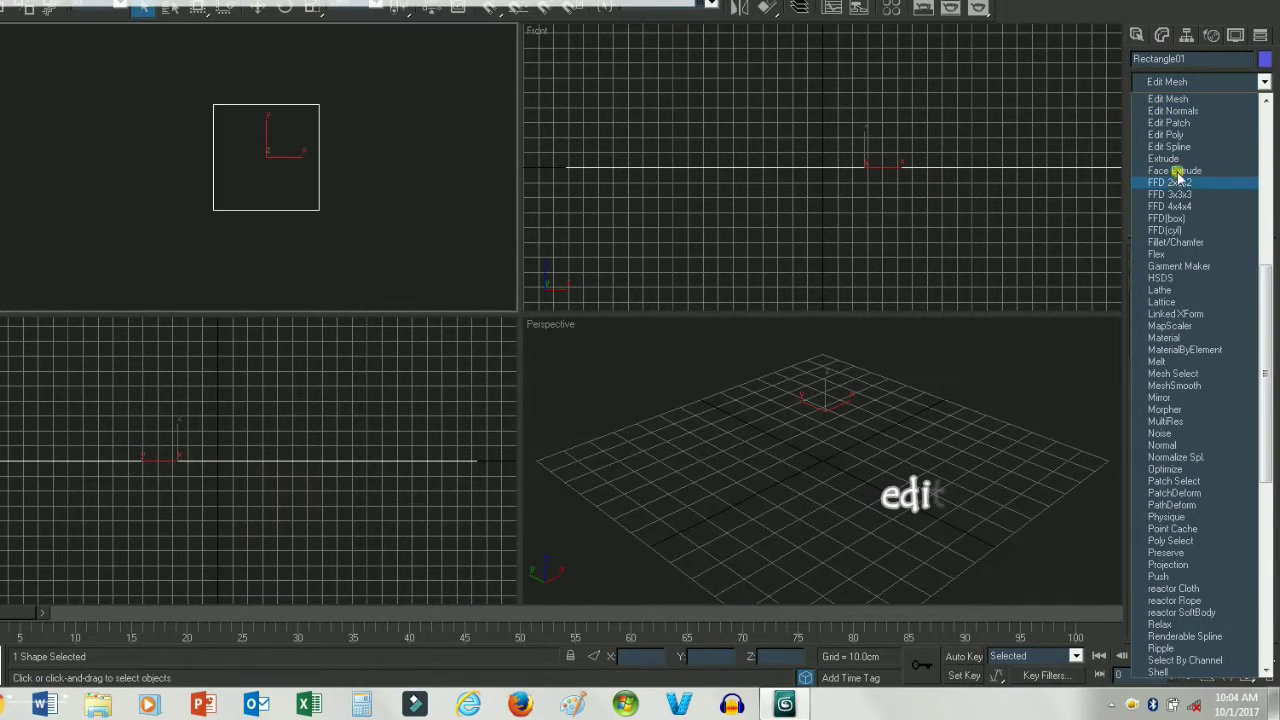
left_click(1170, 141)
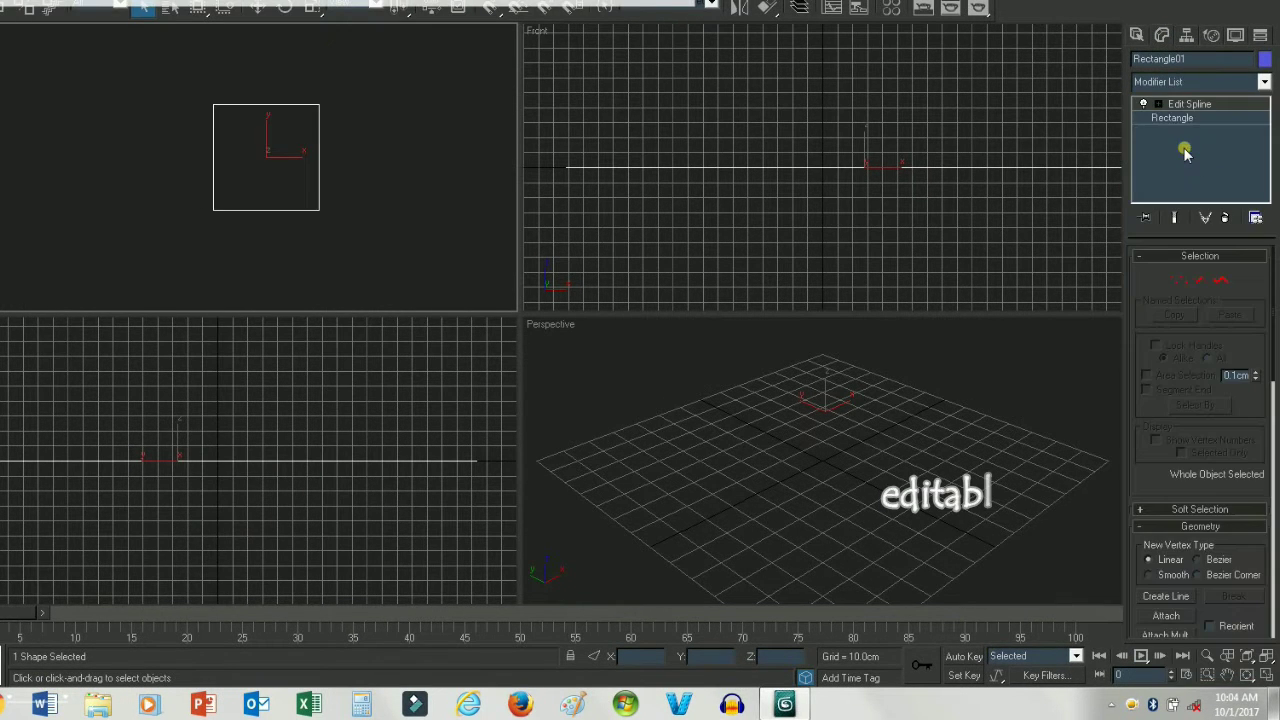
left_click(1157, 104)
left_click(1182, 146)
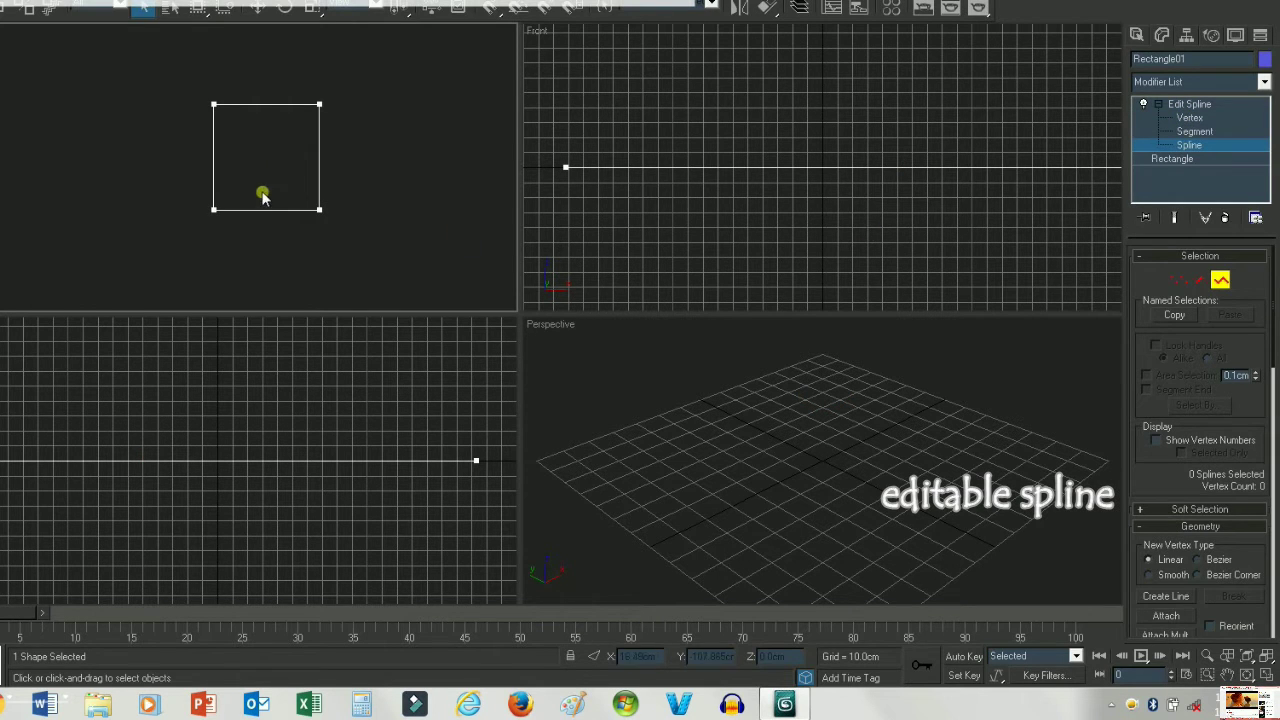
scroll(300, 208, "up", 2)
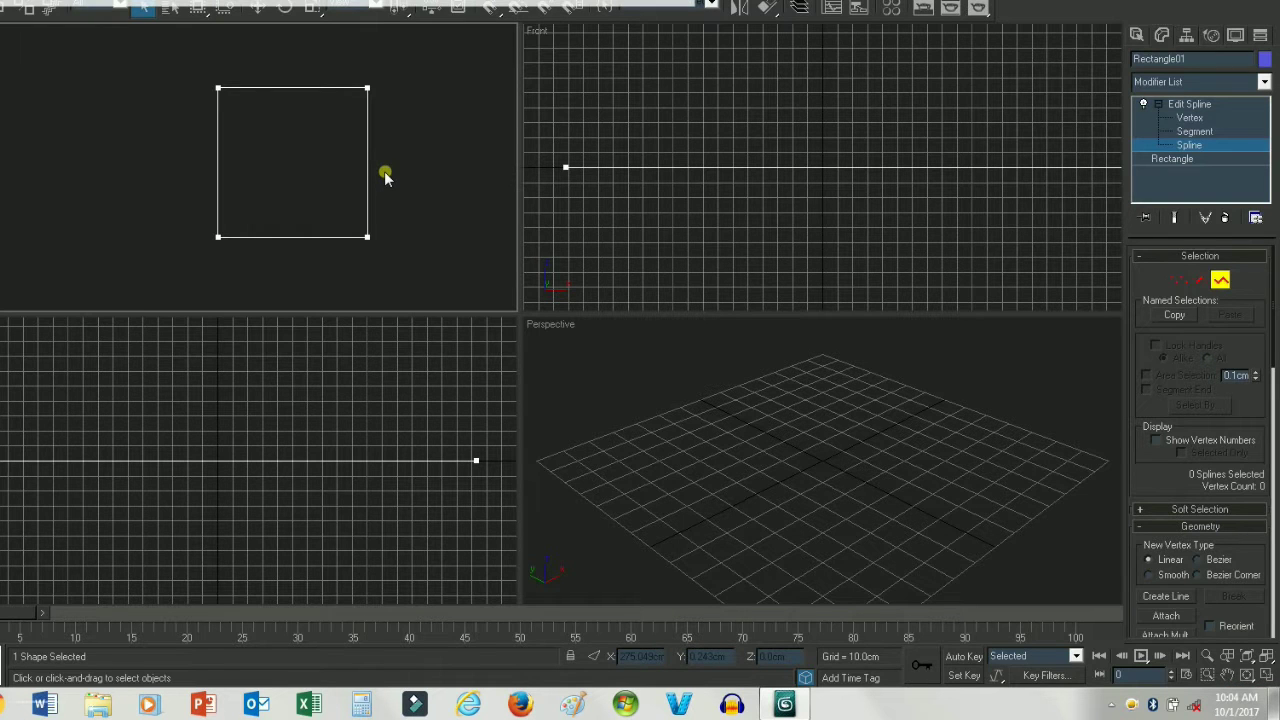
scroll(1251, 271, "down", 3)
scroll(1255, 271, "down", 3)
scroll(1235, 320, "down", 3)
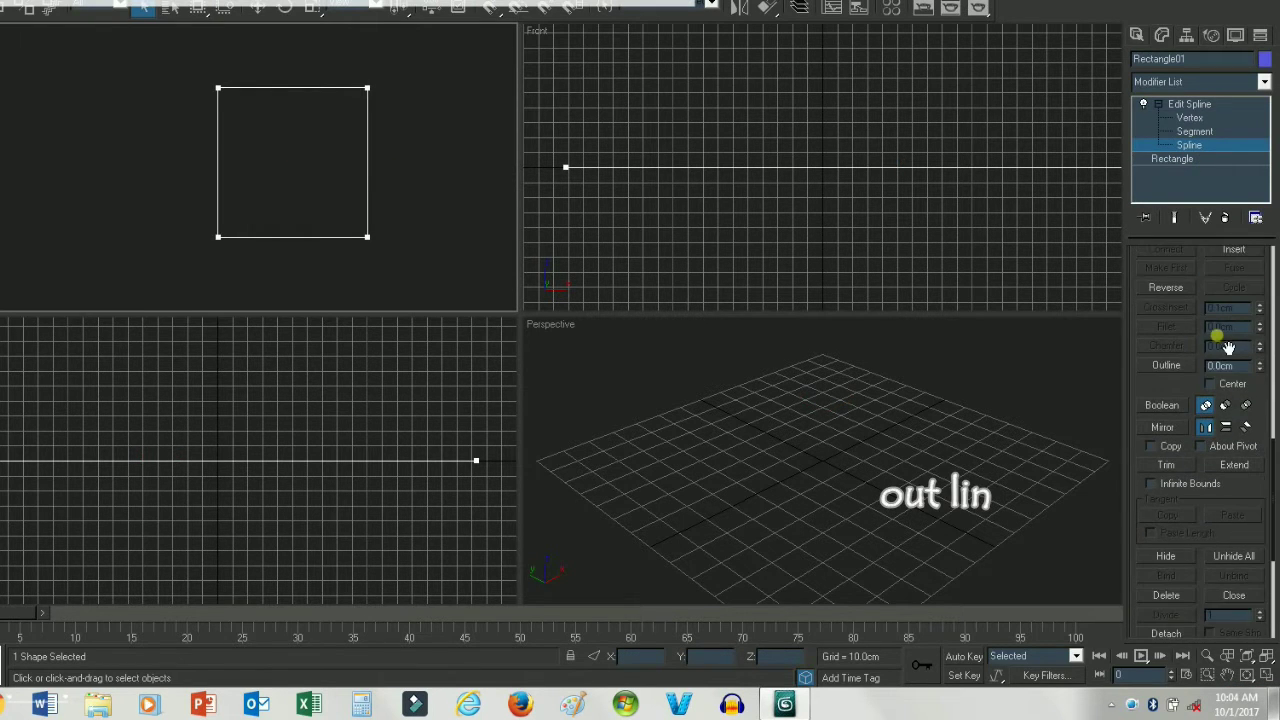
- Outline the spline by -20 cm to create the inner wall line
left_click(1166, 364)
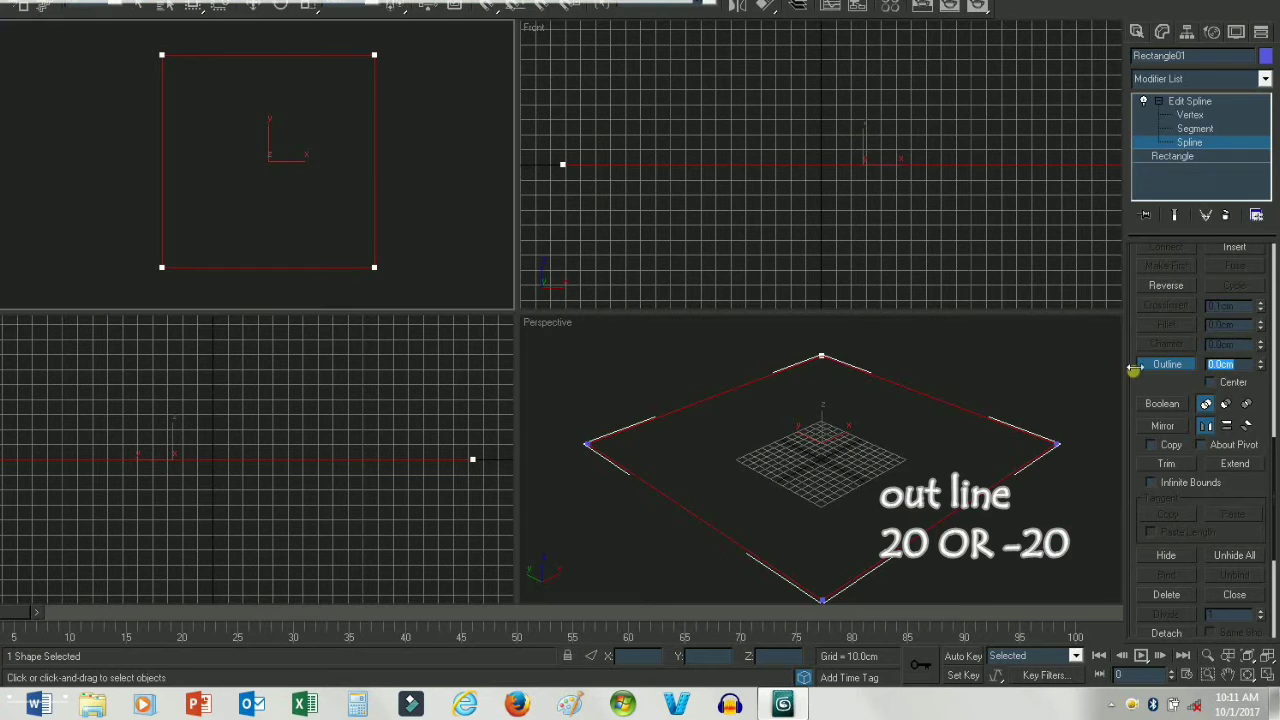
type("-")
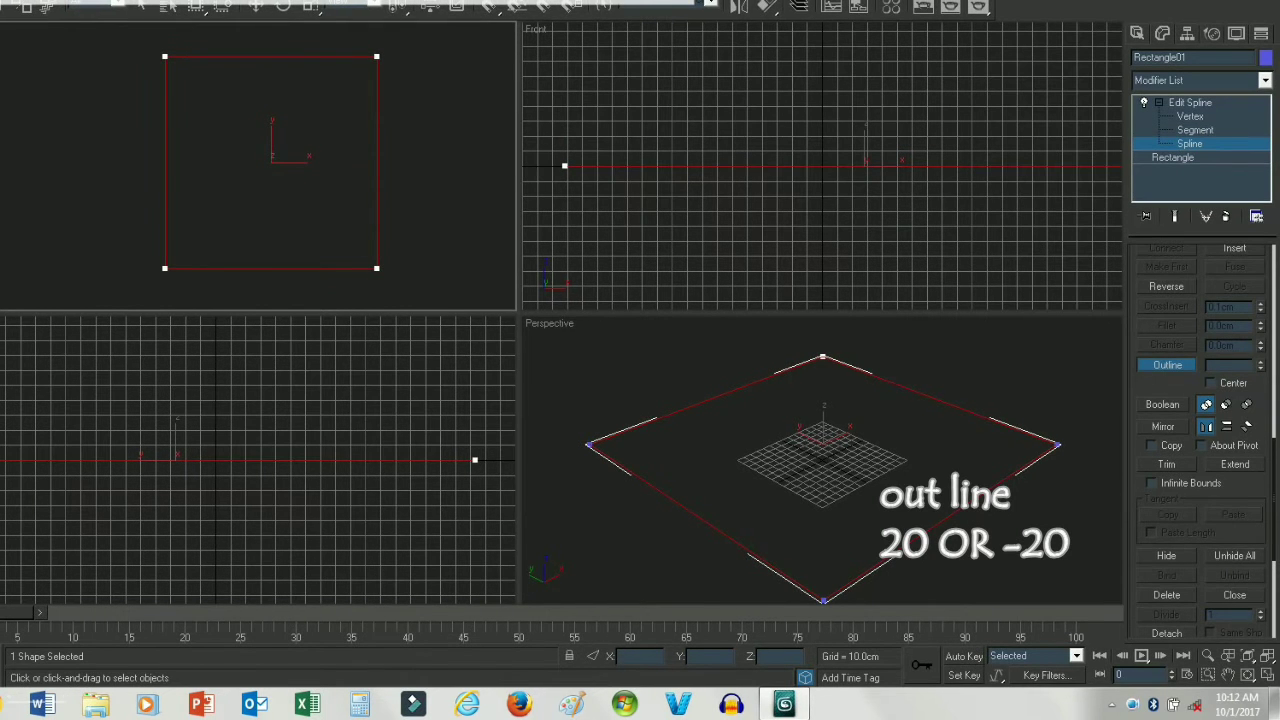
key("Return")
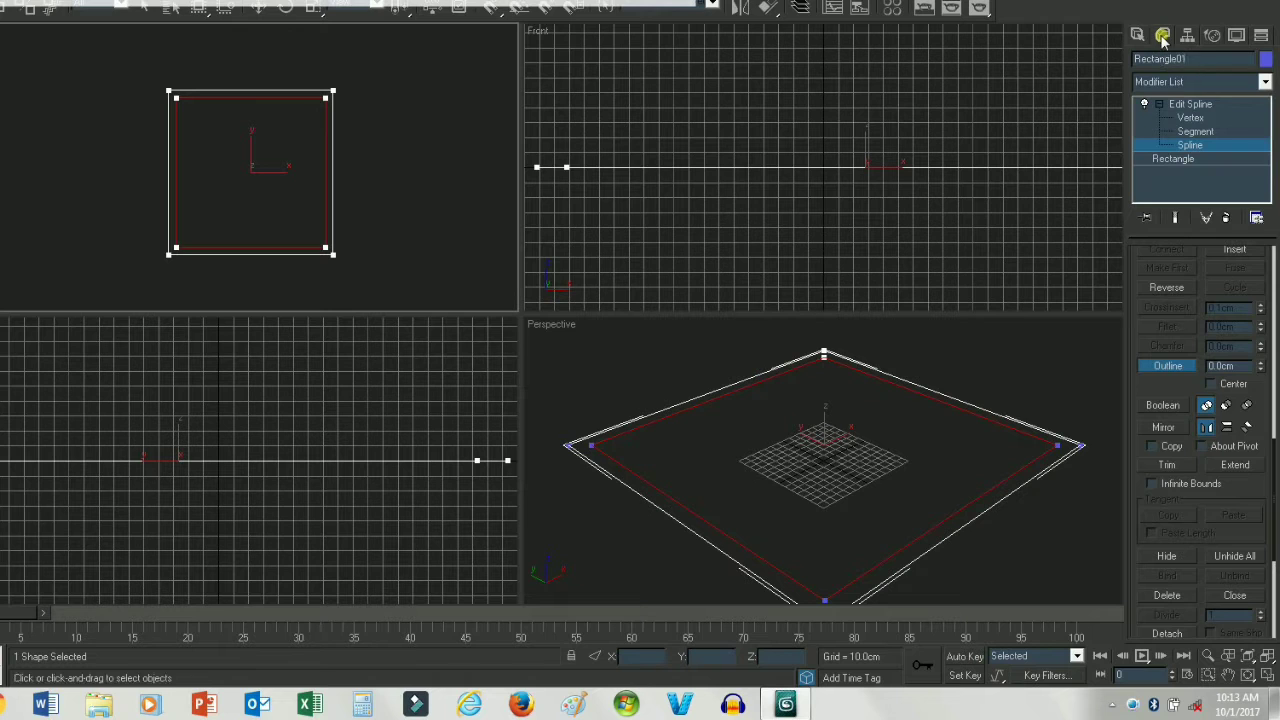
left_click(1221, 86)
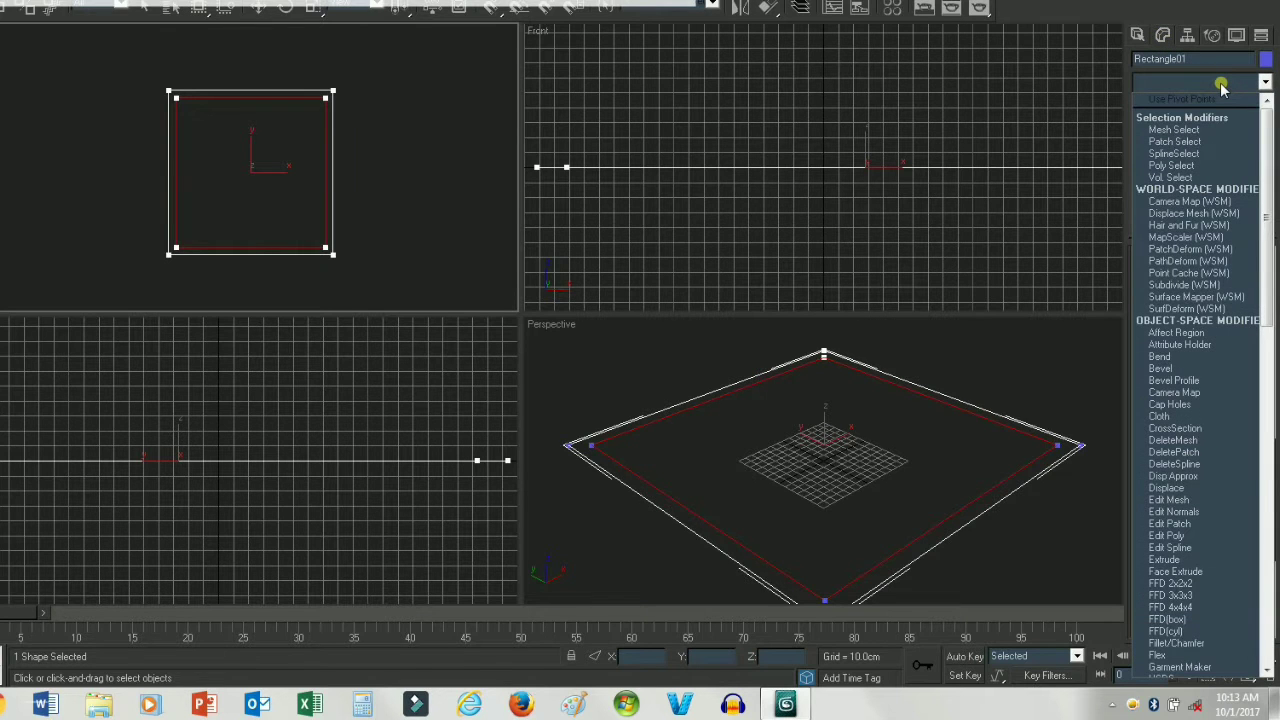
- Extrude the outlined square 300 cm into walls and inspect it in a maximized Perspective view
key("e")
key("x")
key("Return")
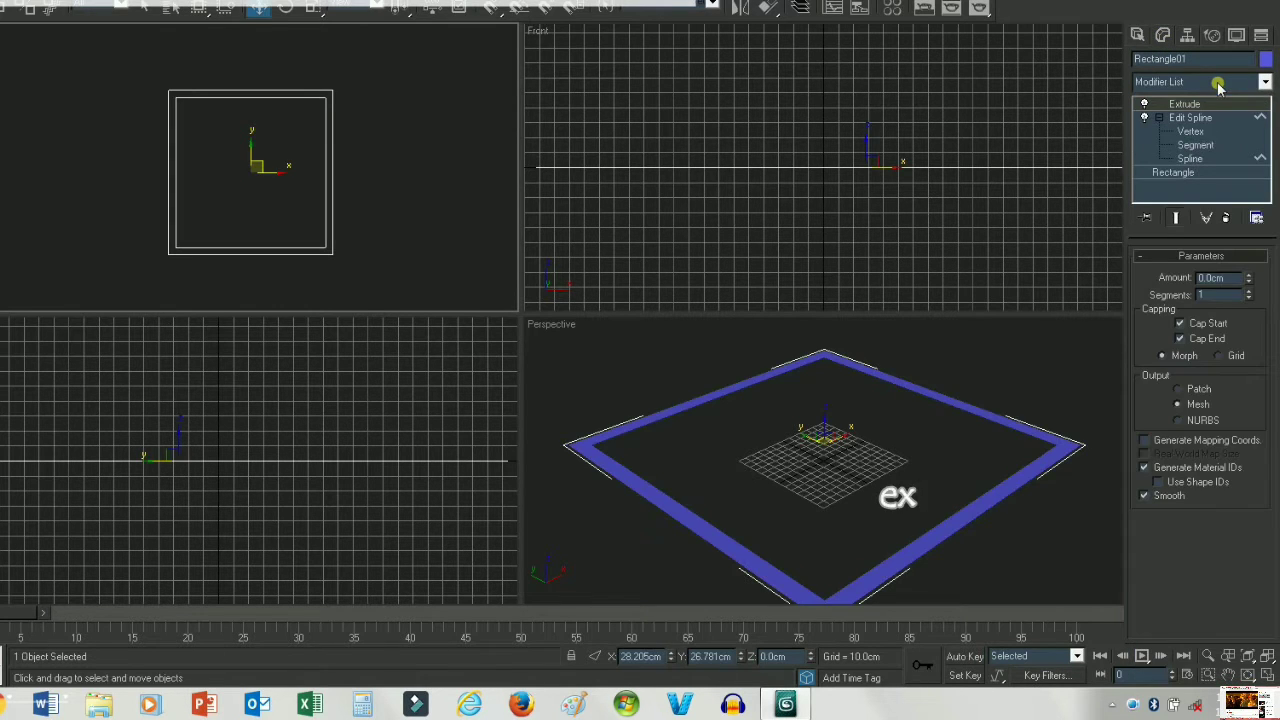
double_click(1222, 278)
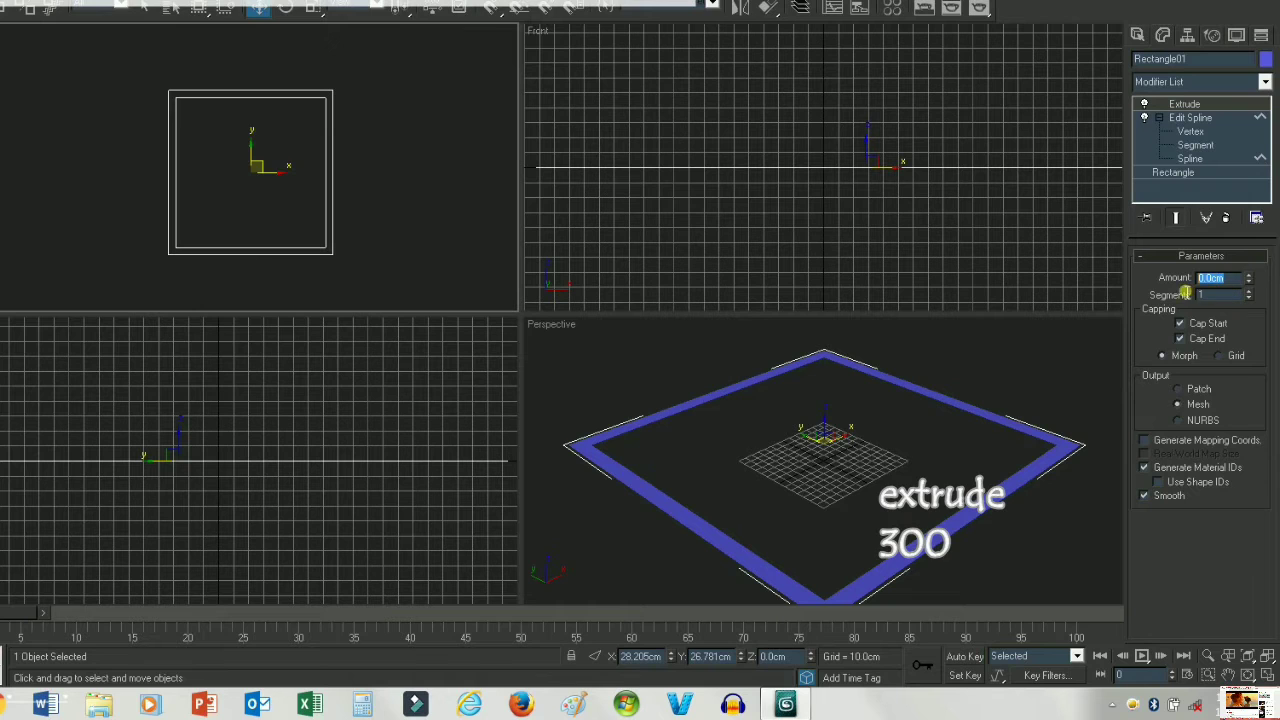
type("300")
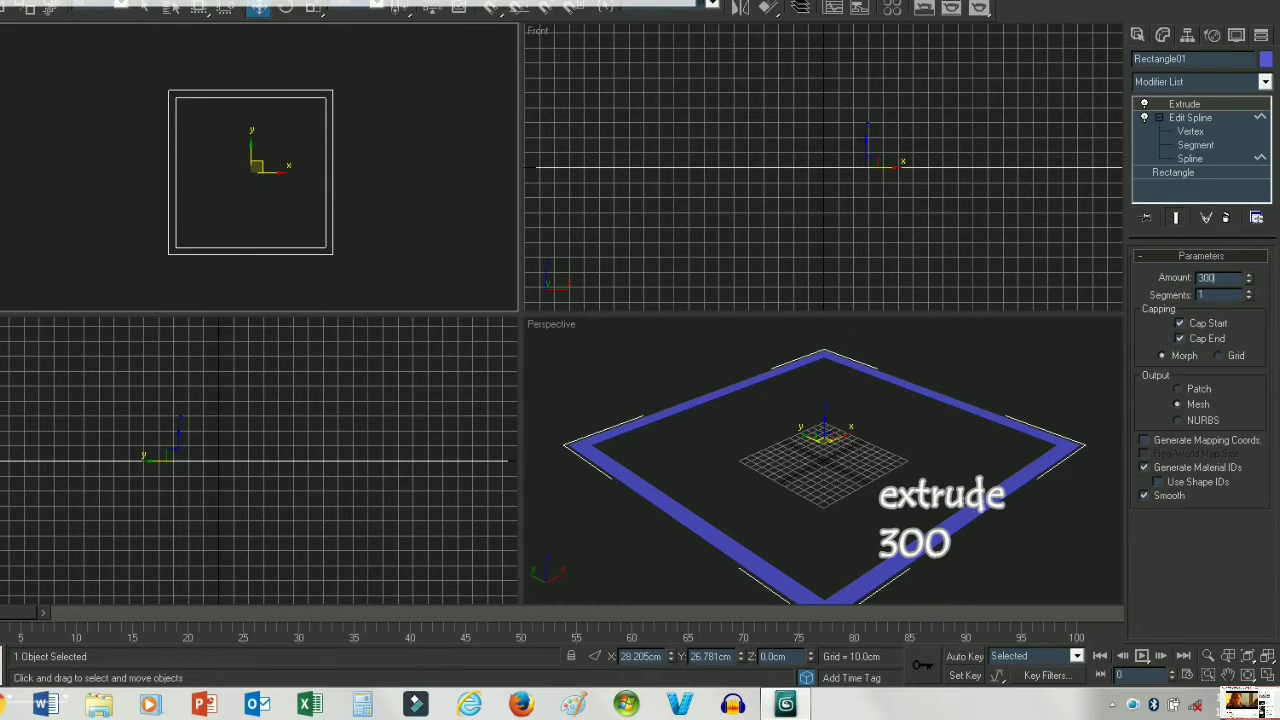
key("Return")
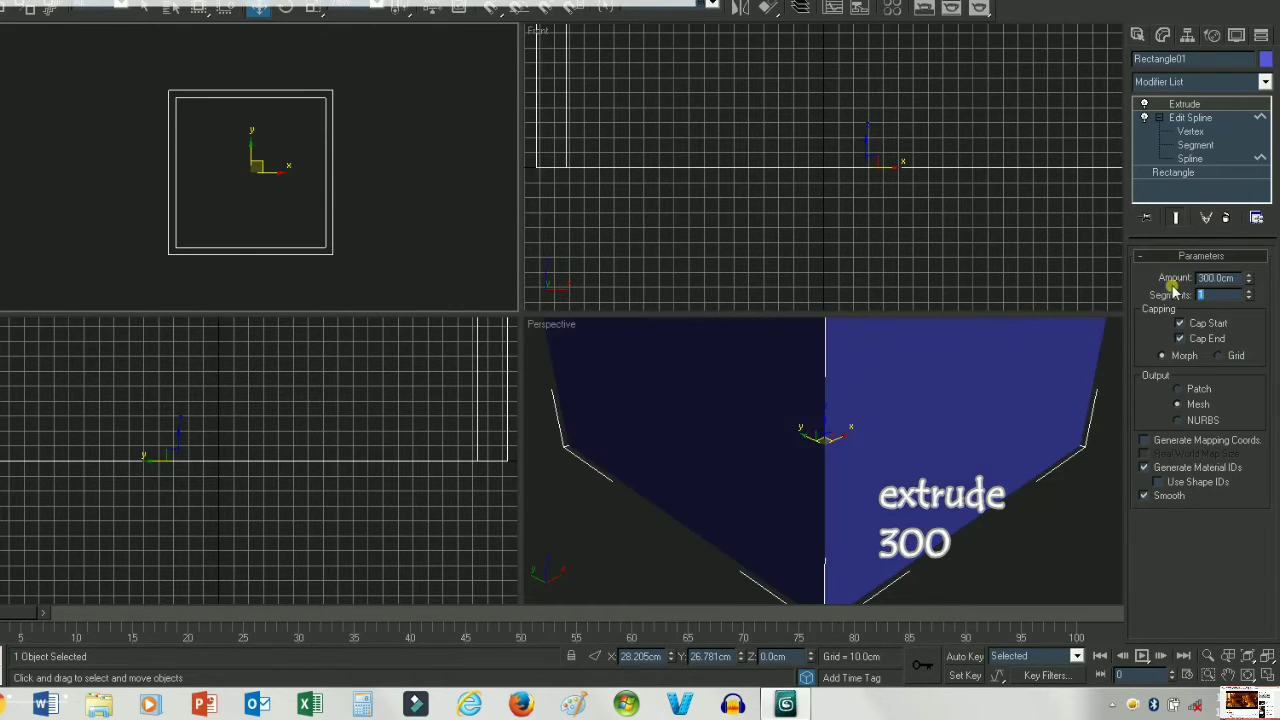
scroll(840, 502, "down", 5)
scroll(840, 502, "down", 3)
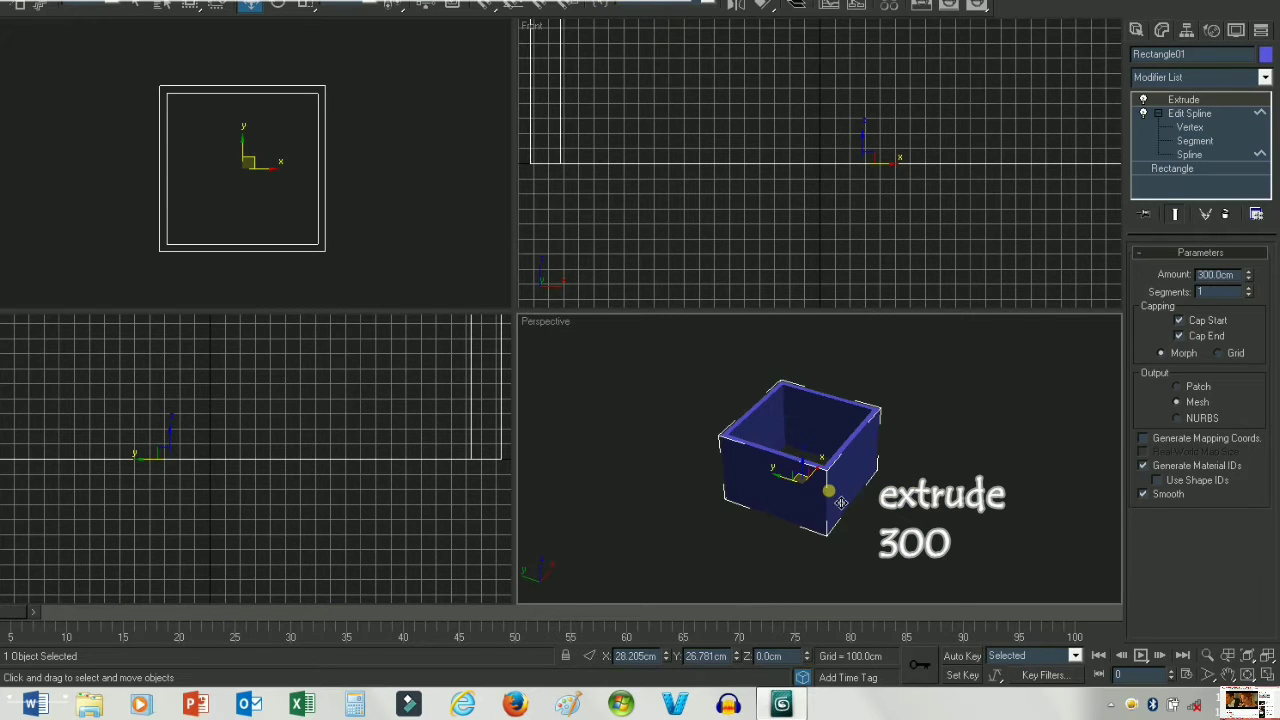
key("alt+w")
scroll(528, 395, "up", 1)
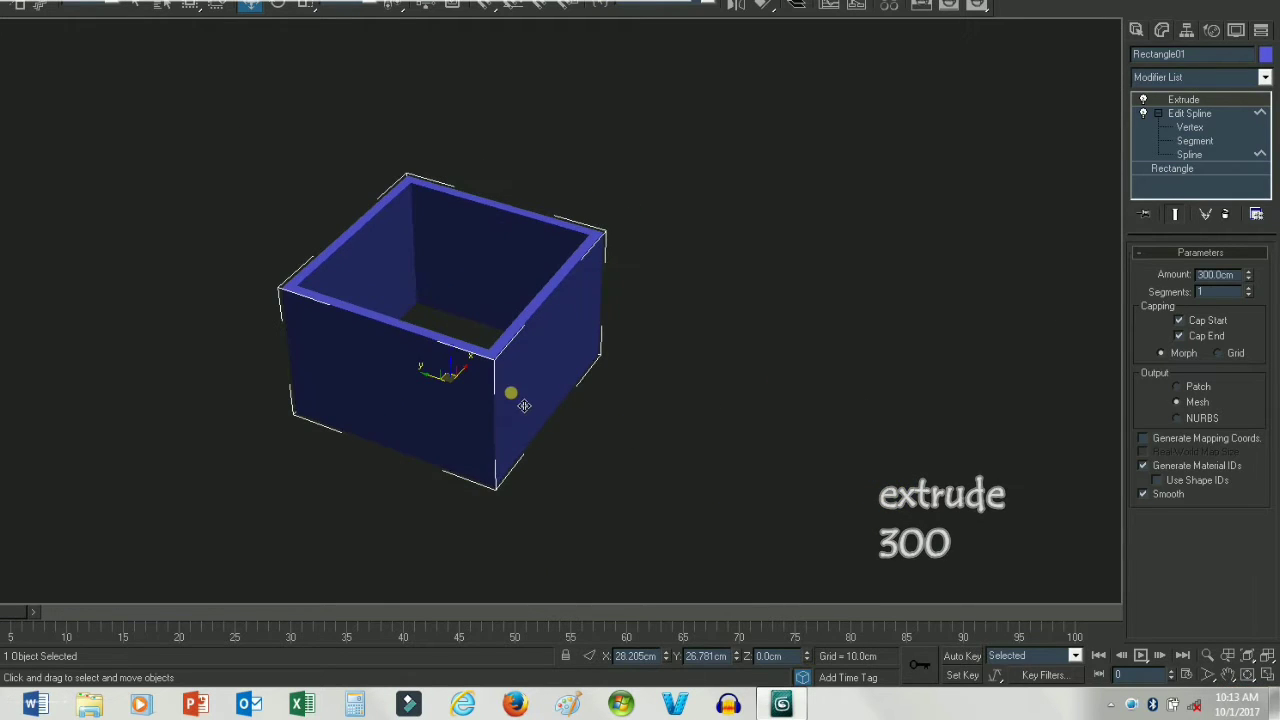
middle_click_drag(520, 402, 457, 398, "alt")
scroll(600, 430, "up", 5)
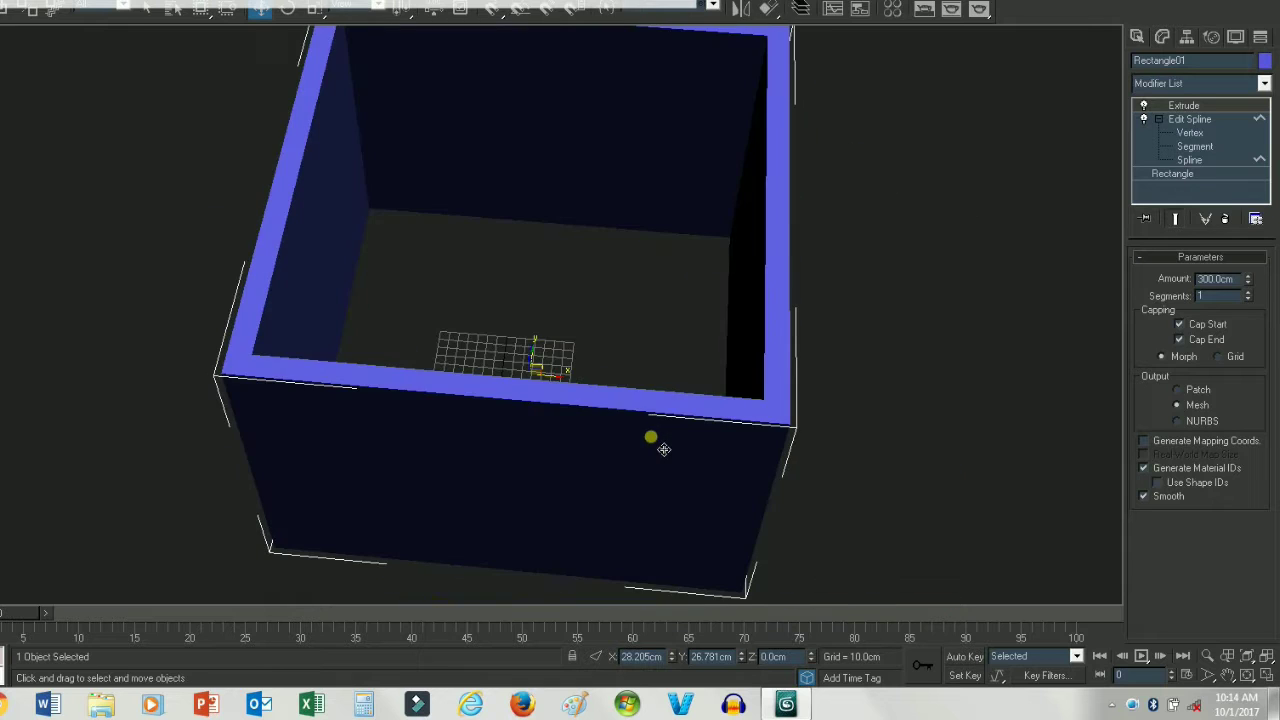
- Apply the red Material #1 from the Material Editor to the walled box
key("m")
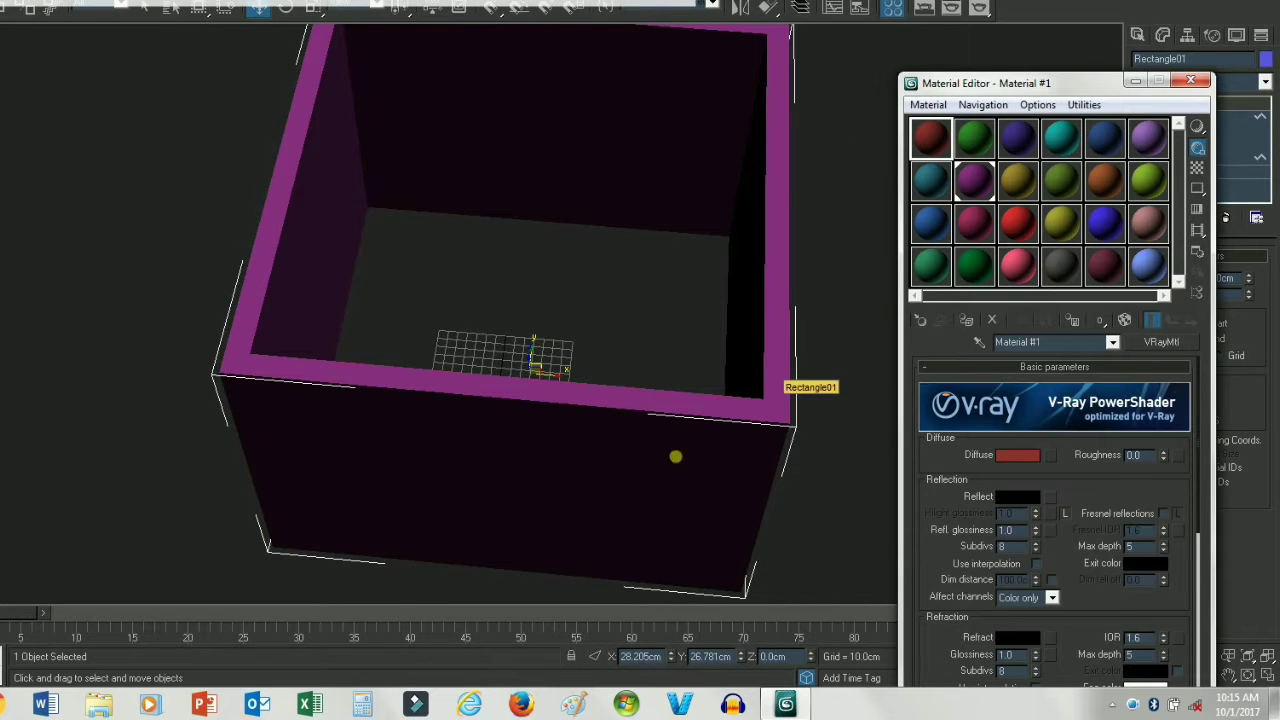
left_click_drag(1020, 222, 677, 454)
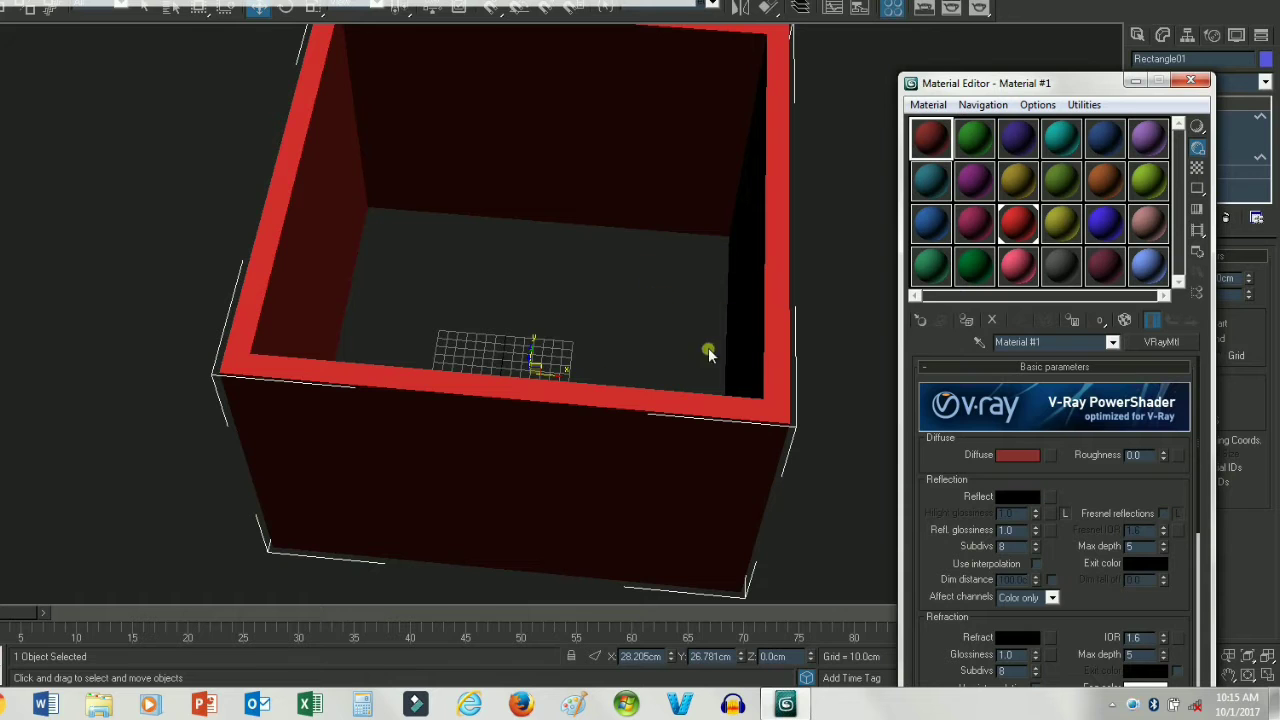
middle_click_drag(592, 358, 729, 308, "alt")
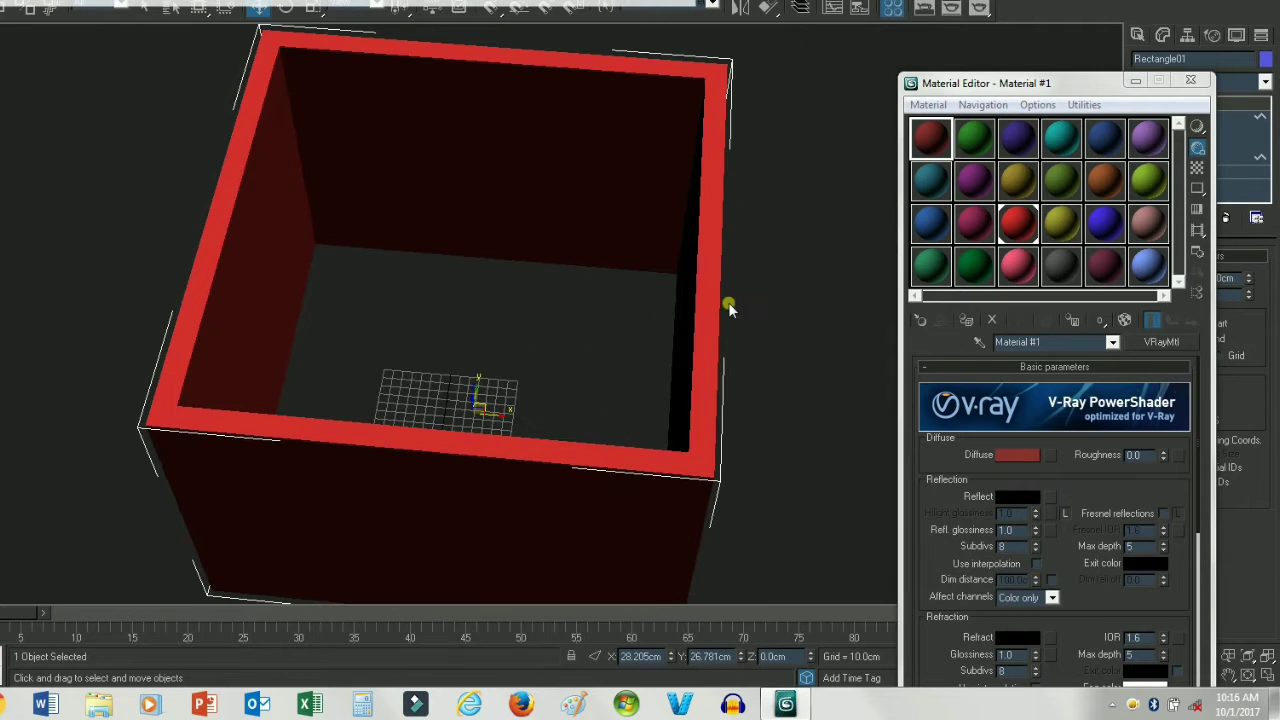
mouse_move(630, 400)
middle_mouse_down("alt")
mouse_move(506, 437)
mouse_move(609, 434)
mouse_move(480, 383)
mouse_move(621, 394)
mouse_move(503, 415)
mouse_move(449, 346)
mouse_move(518, 381)
mouse_move(623, 344)
mouse_move(563, 429)
mouse_move(540, 417)
mouse_move(552, 412)
middle_mouse_up("alt")
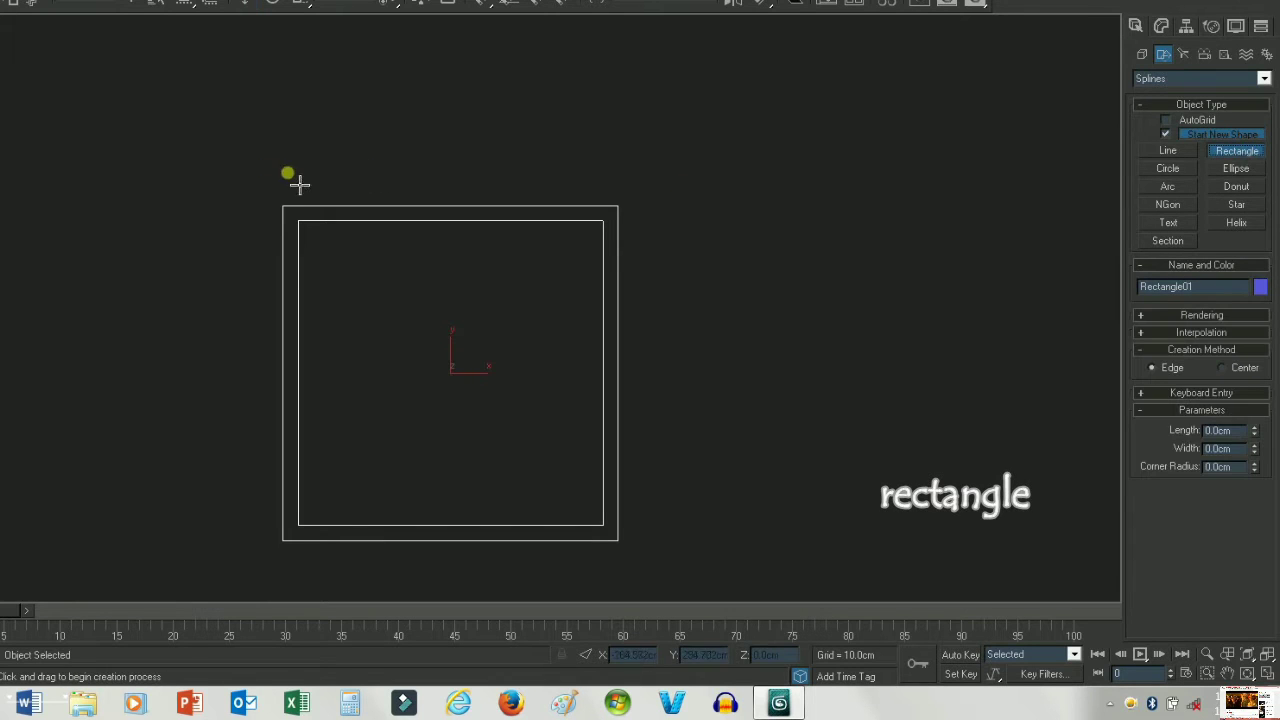
- Draw a 20 cm by 400 cm rectangle and place it beside the frame
mouse_move(297, 188)
left_mouse_down()
mouse_move(538, 212)
mouse_move(622, 205)
left_mouse_up()
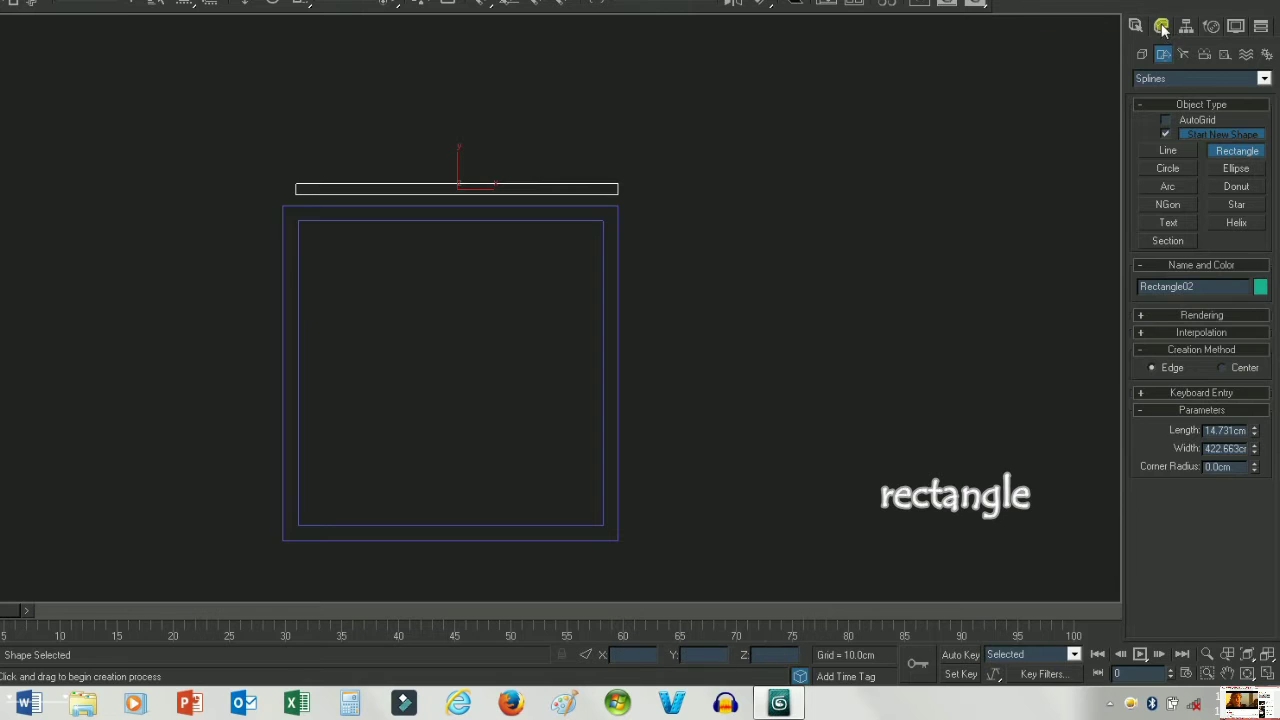
left_click(1161, 26)
left_click_drag(1253, 304, 1255, 322)
double_click(1222, 304)
type("20")
key("Tab")
type("400")
key("Tab")
left_click_drag(468, 203, 478, 240)
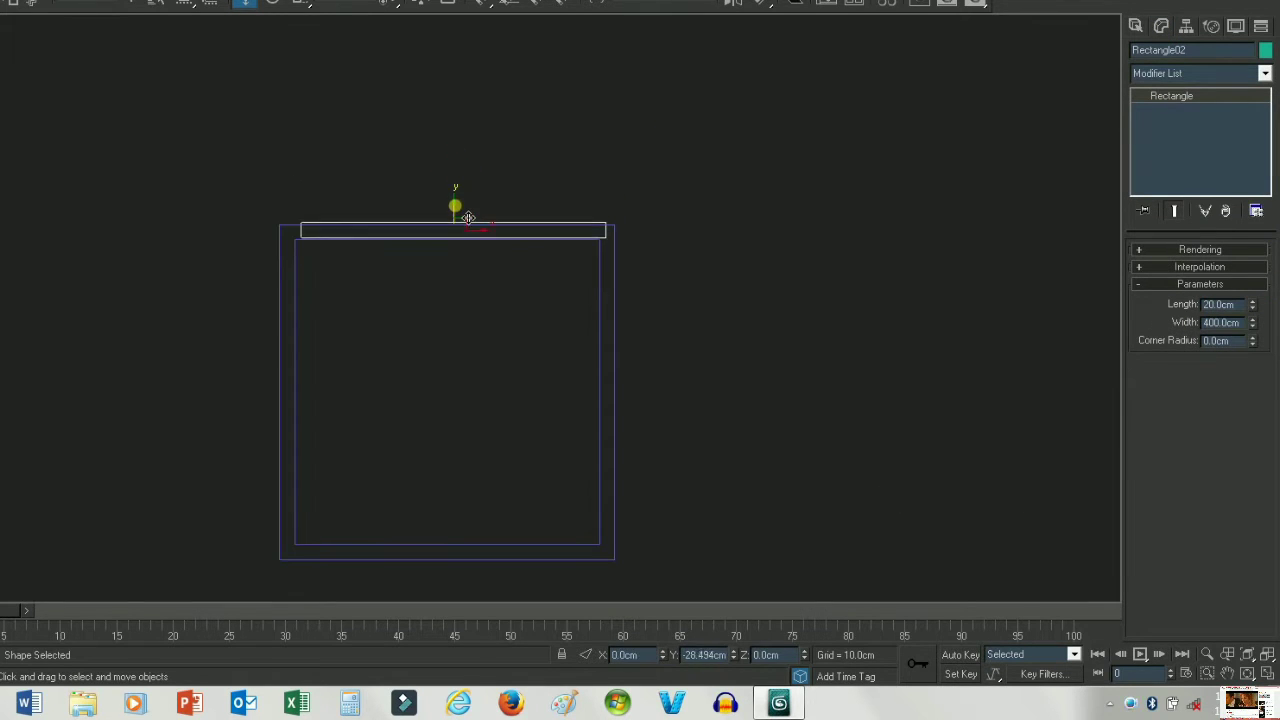
left_click_drag(489, 369, 152, 369)
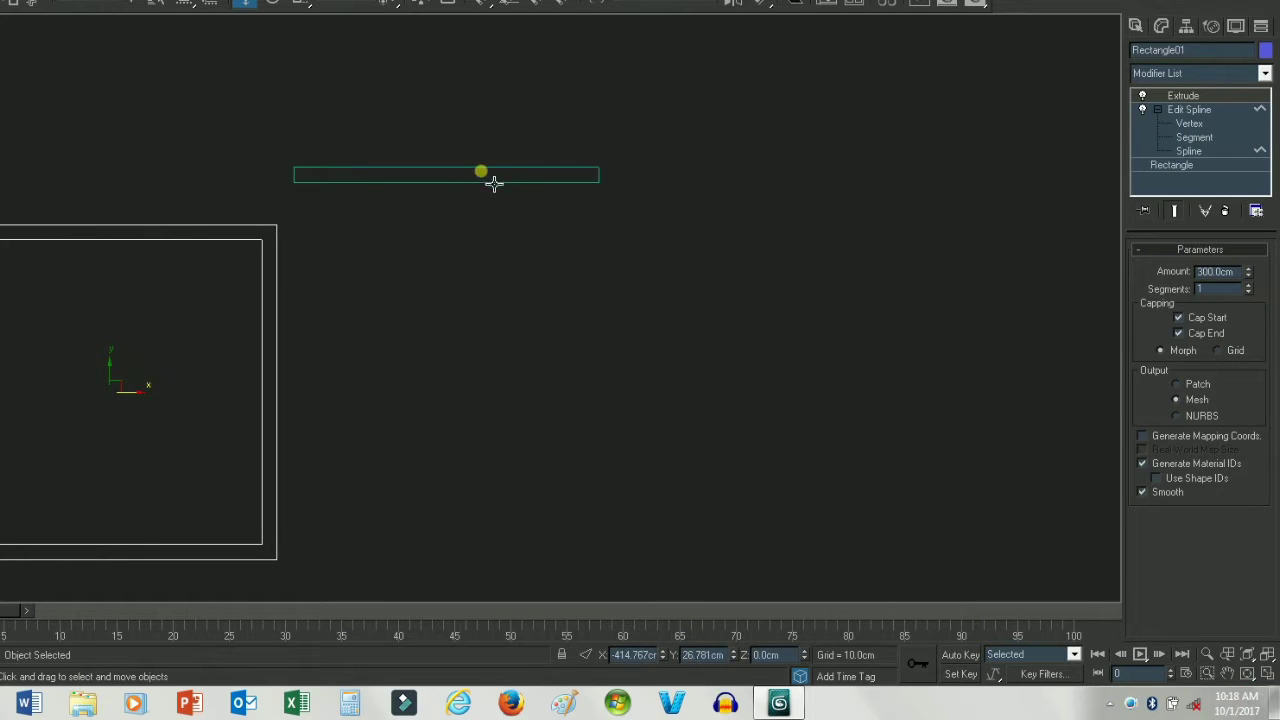
left_click_drag(448, 176, 459, 215)
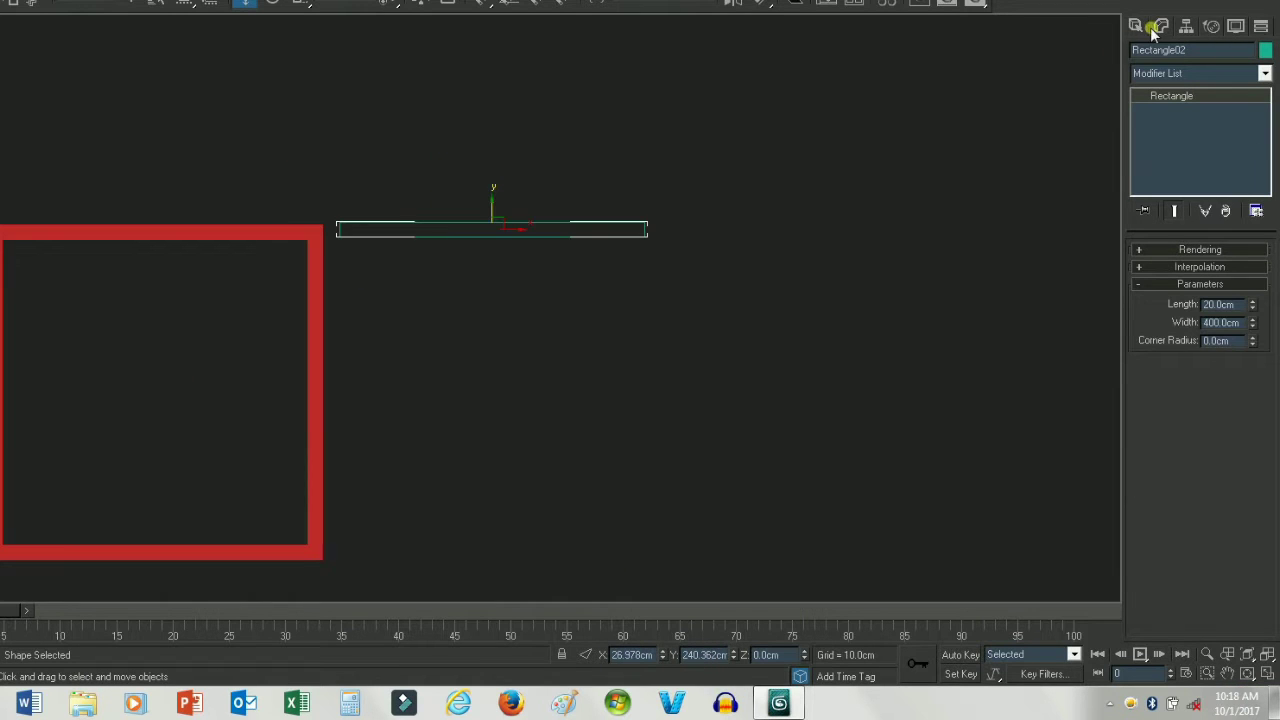
- Extrude the thin rectangle 300 cm into a wall panel
left_click(1206, 75)
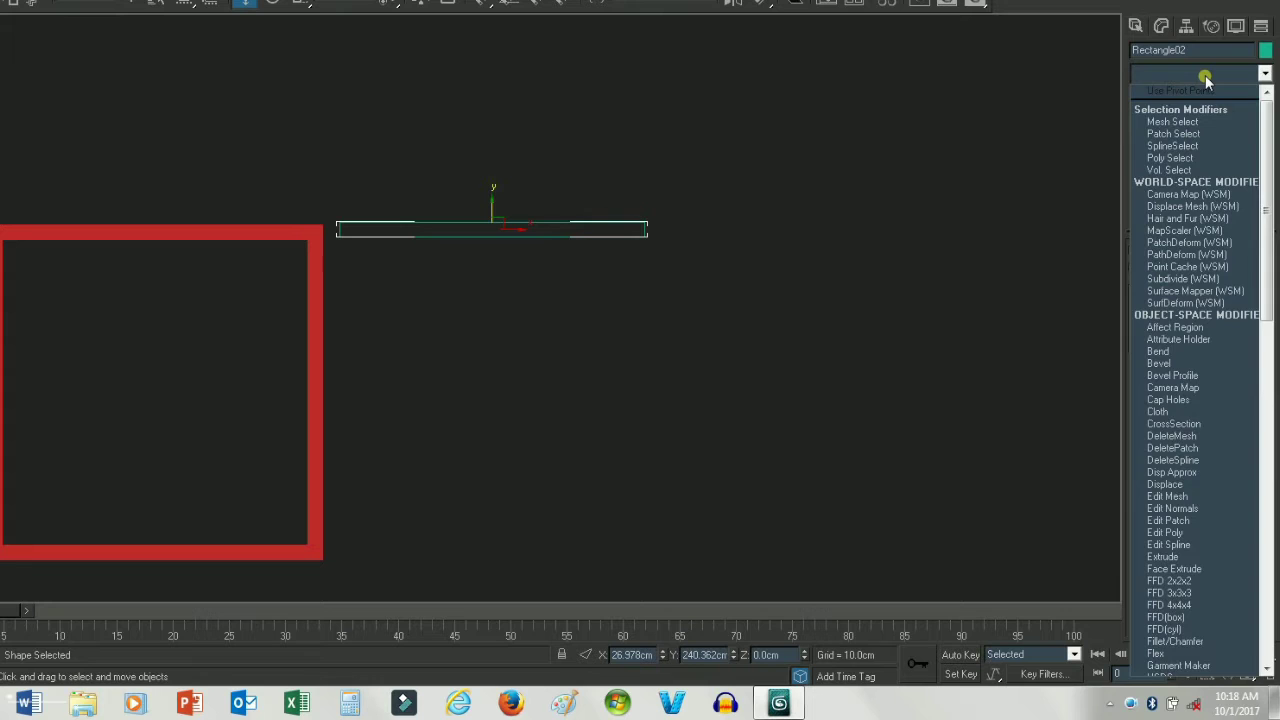
type("extrude")
key("Return")
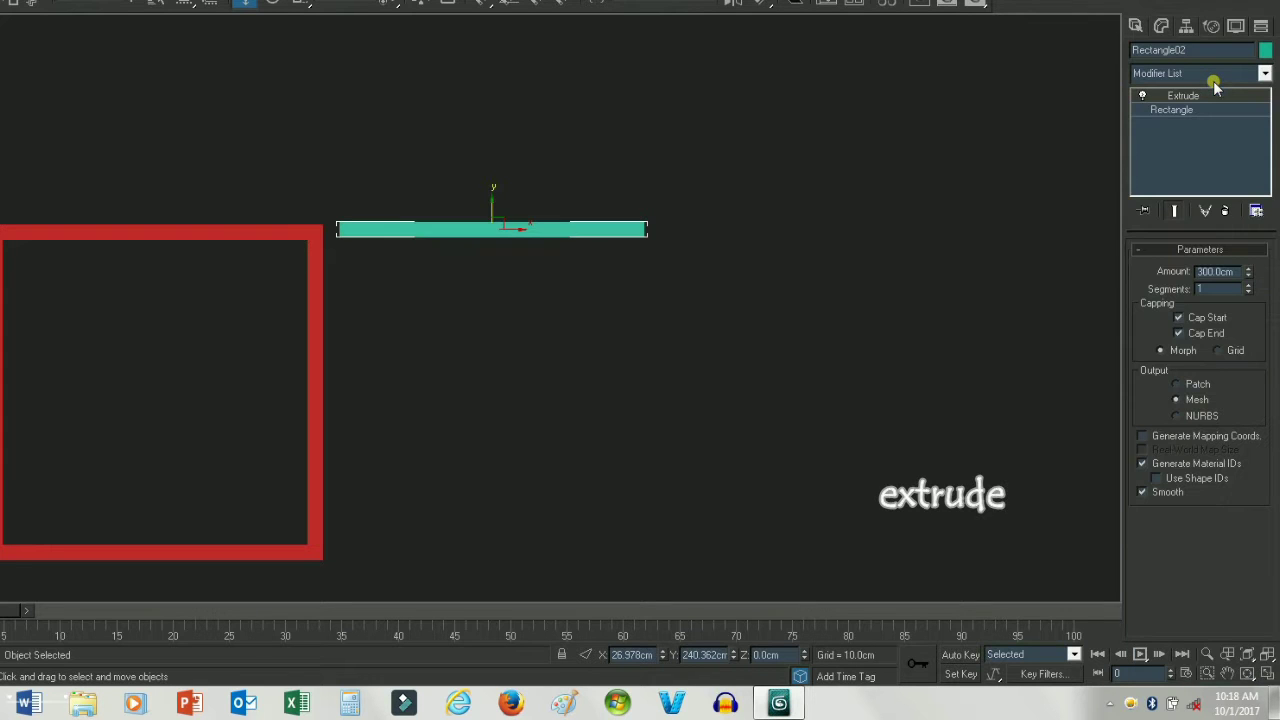
mouse_move(694, 286)
middle_mouse_down("alt")
mouse_move(643, 286)
mouse_move(658, 266)
middle_mouse_up("alt")
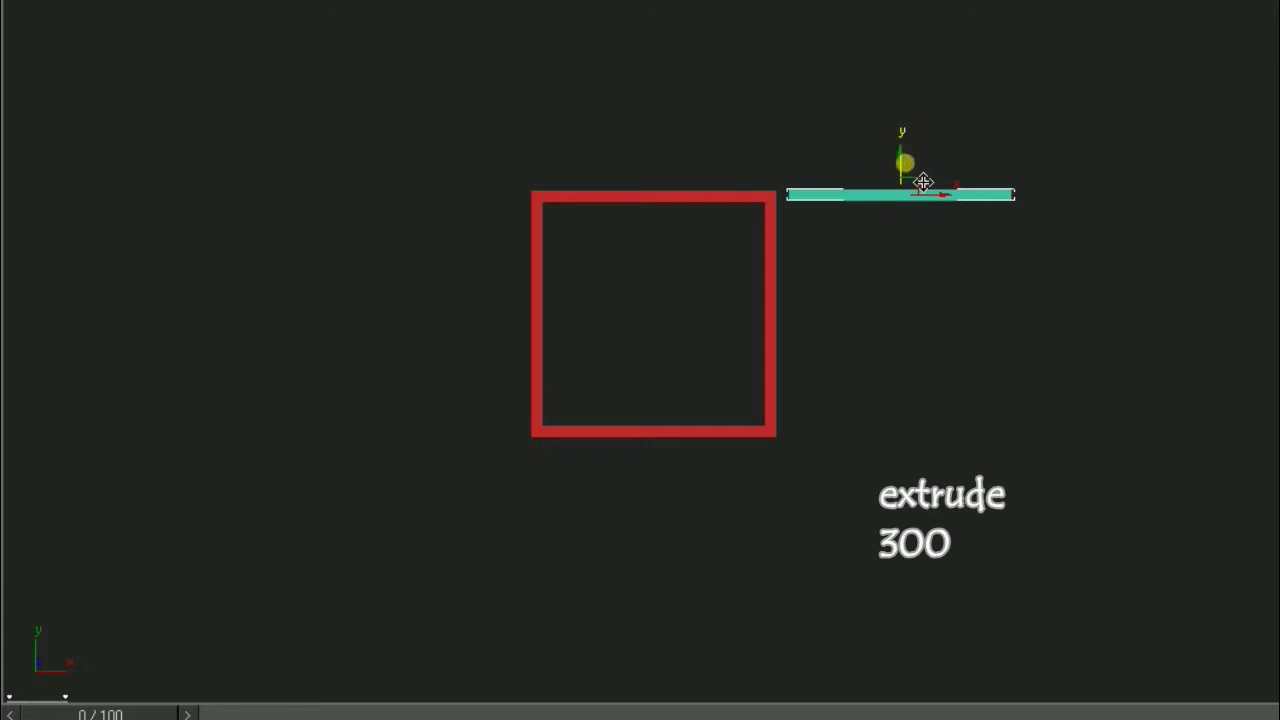
- Shift-drag the wall panel down to create a copy at the bottom
left_click_drag(923, 180, 930, 395, "shift")
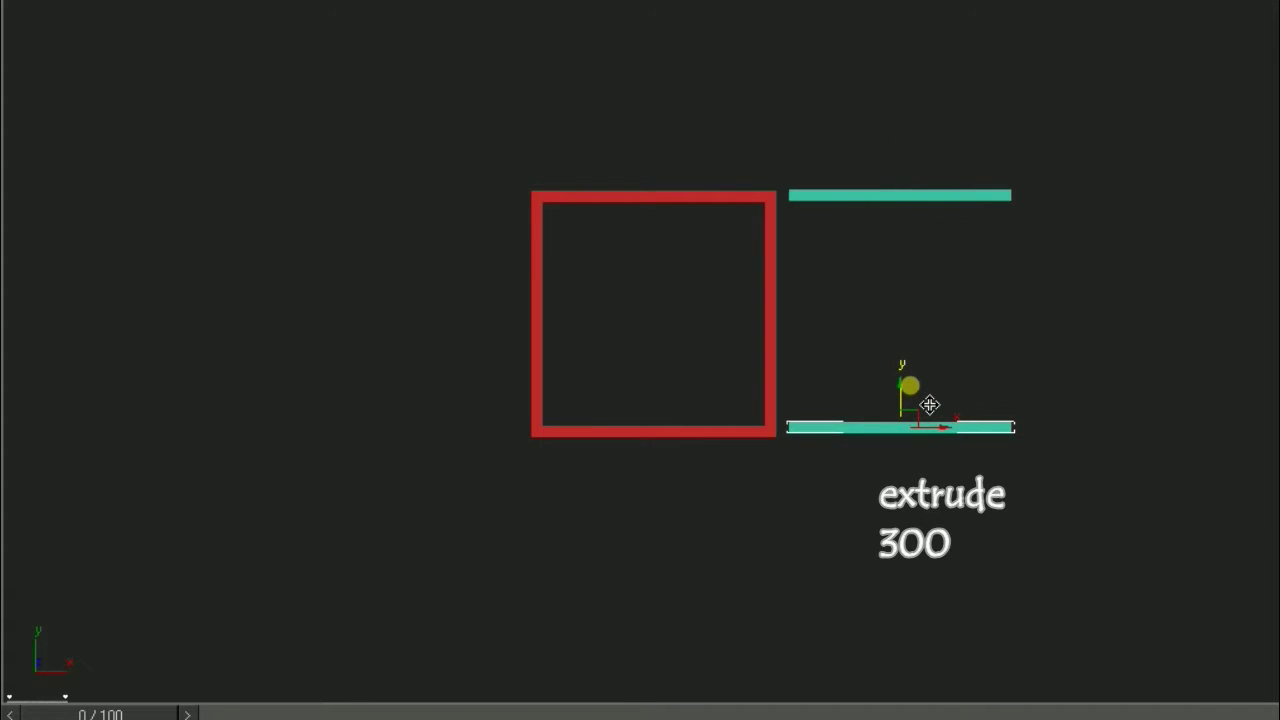
left_click_drag(929, 404, 965, 400, "shift")
left_click(1005, 397)
- Clone another wall panel and rotate it exactly 90° upright
left_click_drag(680, 423, 743, 300, "shift")
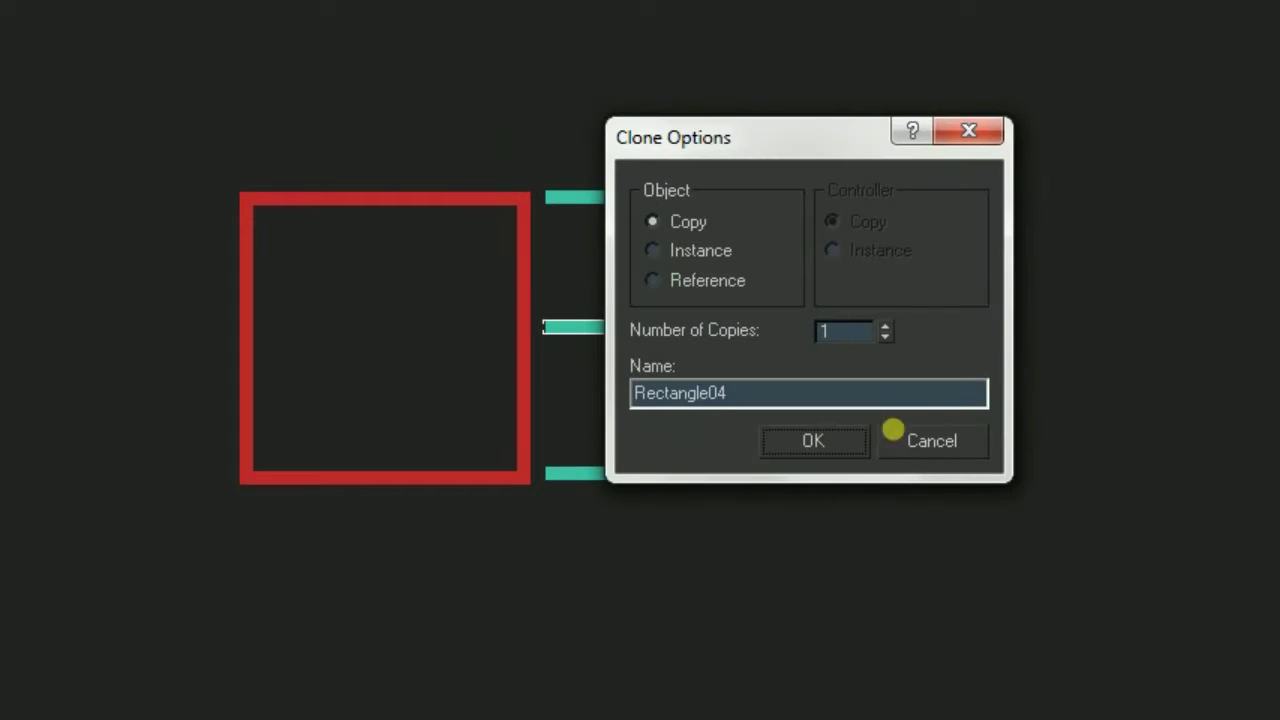
left_click(814, 442)
key("e")
left_click_drag(625, 342, 992, 455)
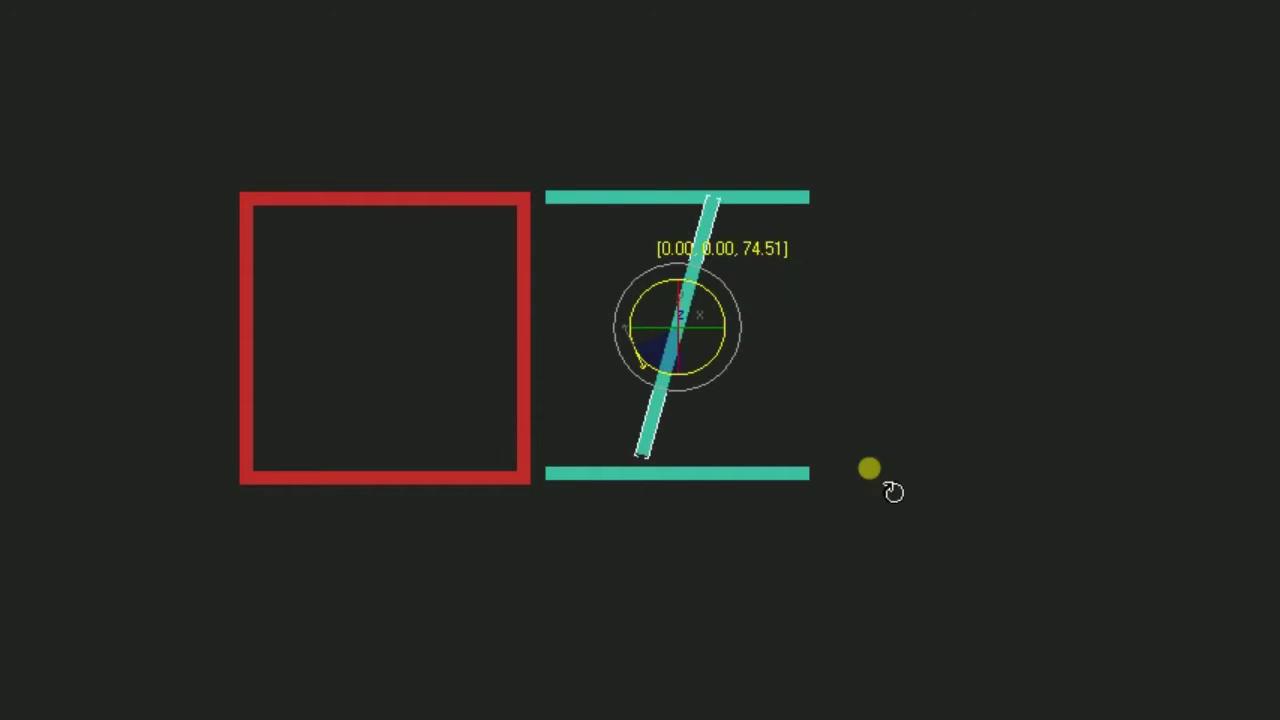
key("F12")
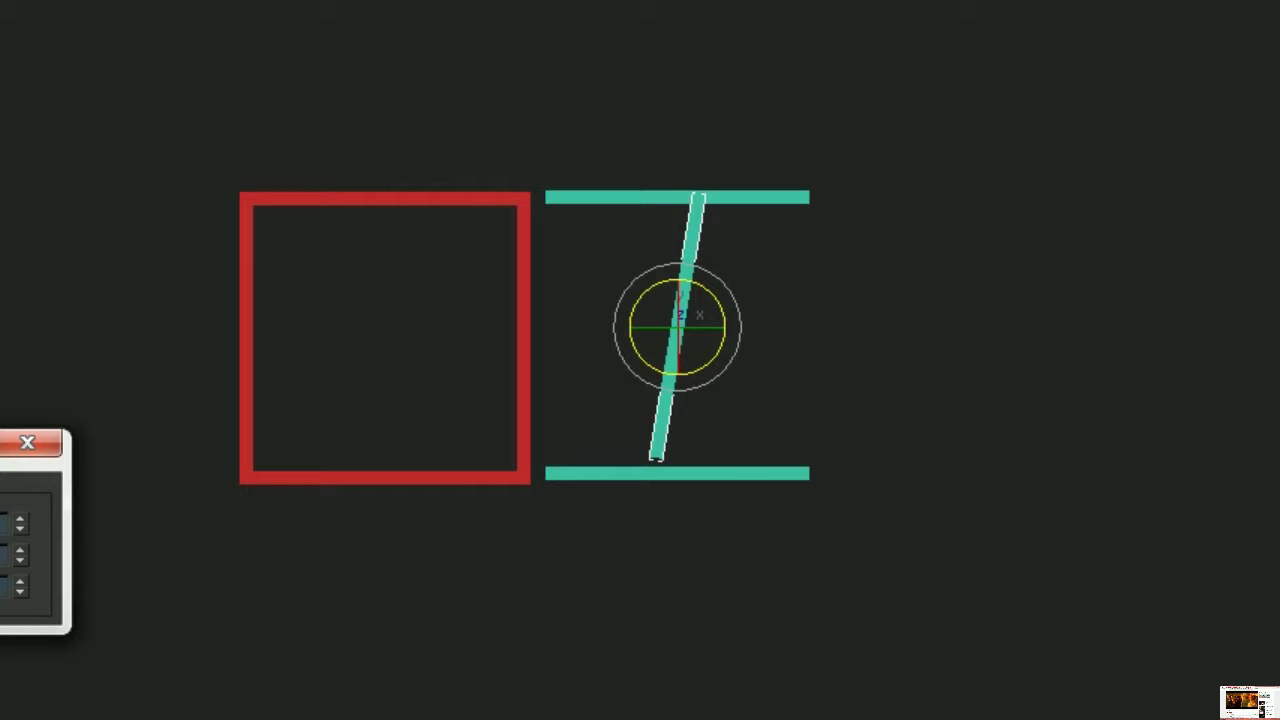
key("Return")
- Move the rotated wall panel to the right edge of the box
left_click(254, 503)
left_click(677, 323)
key("w")
left_click_drag(700, 317, 815, 325)
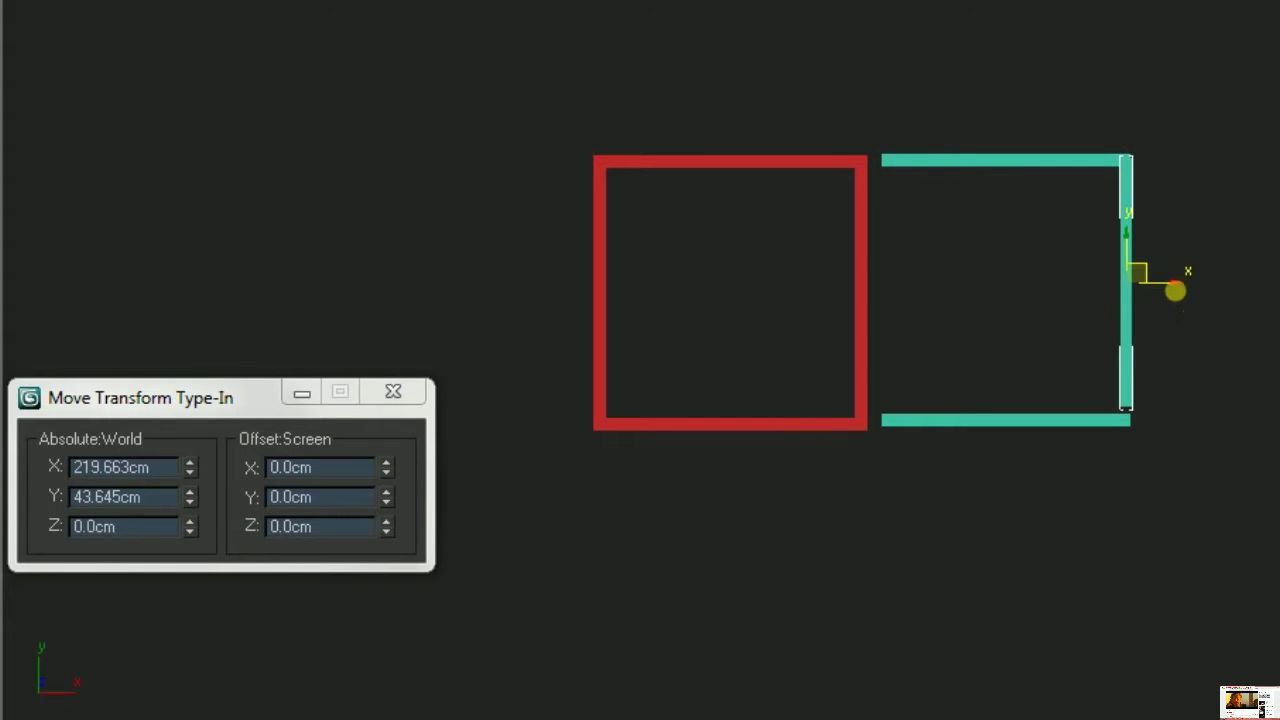
- Clone the vertical wall panel to the left edge, closing the second box
left_click_drag(1166, 306, 943, 317)
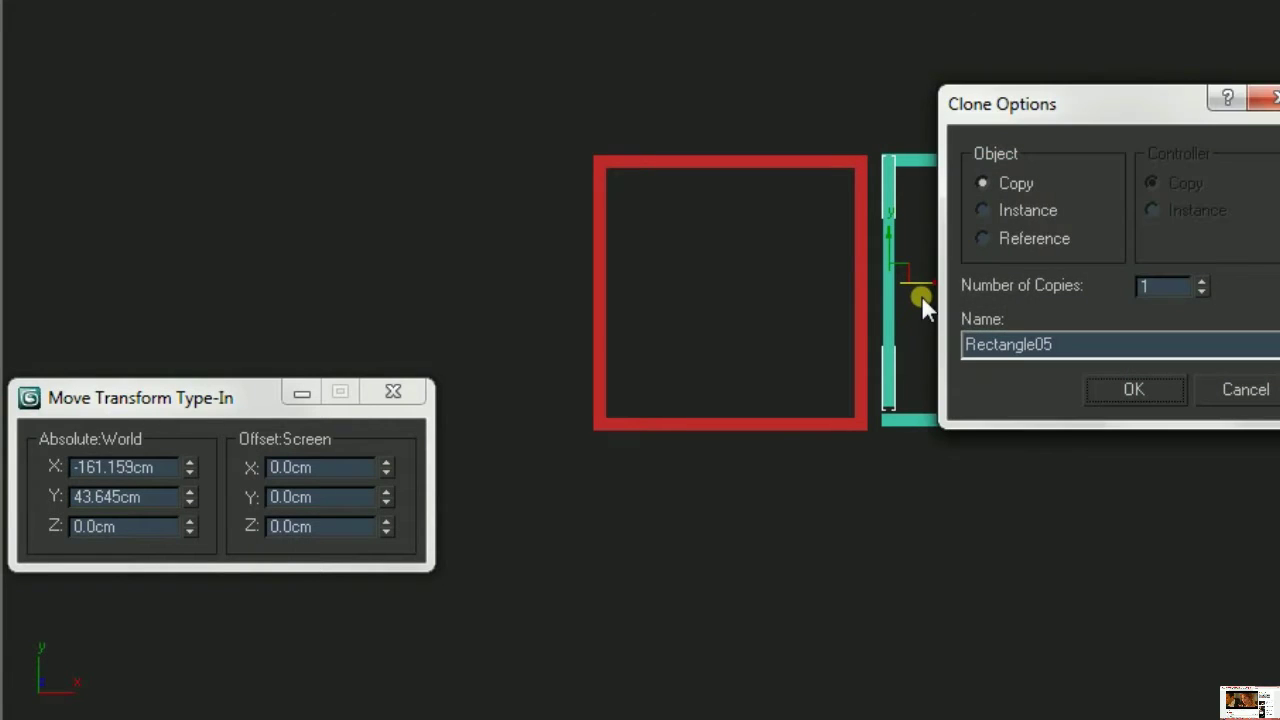
left_click(1108, 391)
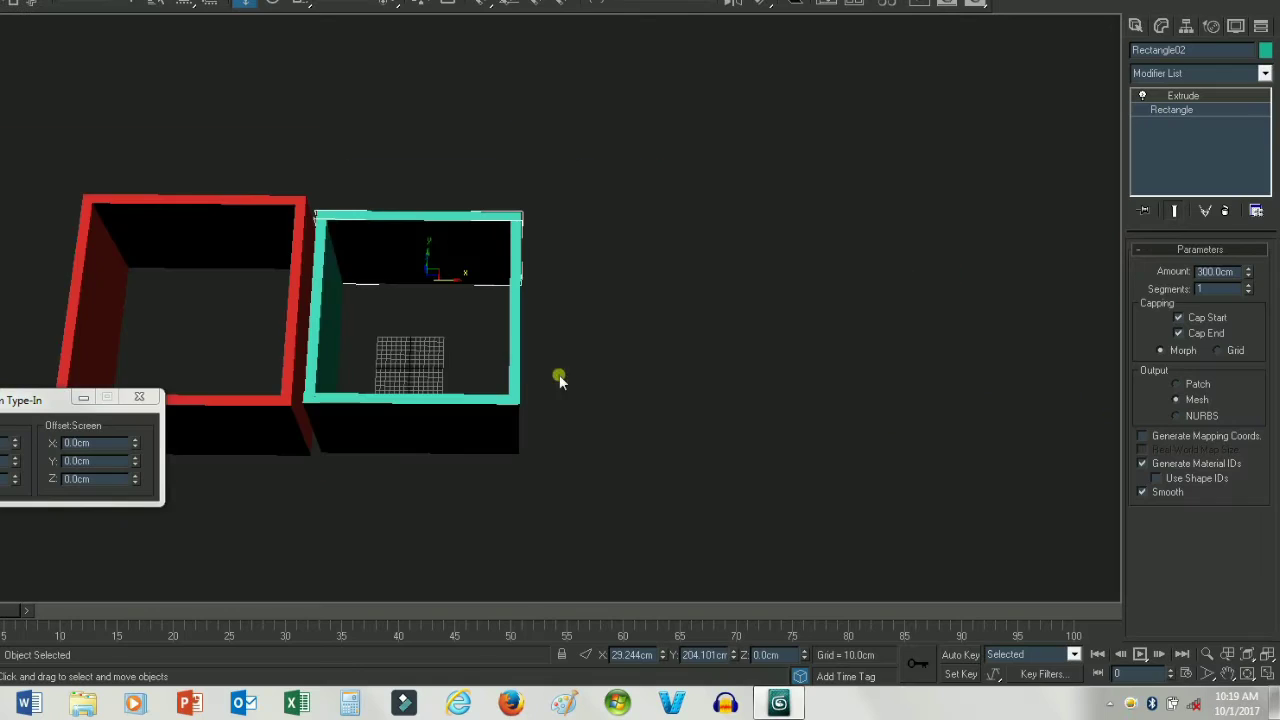
mouse_move(559, 380)
middle_mouse_down("alt")
mouse_move(500, 349)
mouse_move(654, 360)
middle_mouse_up("alt")
left_click(683, 345)
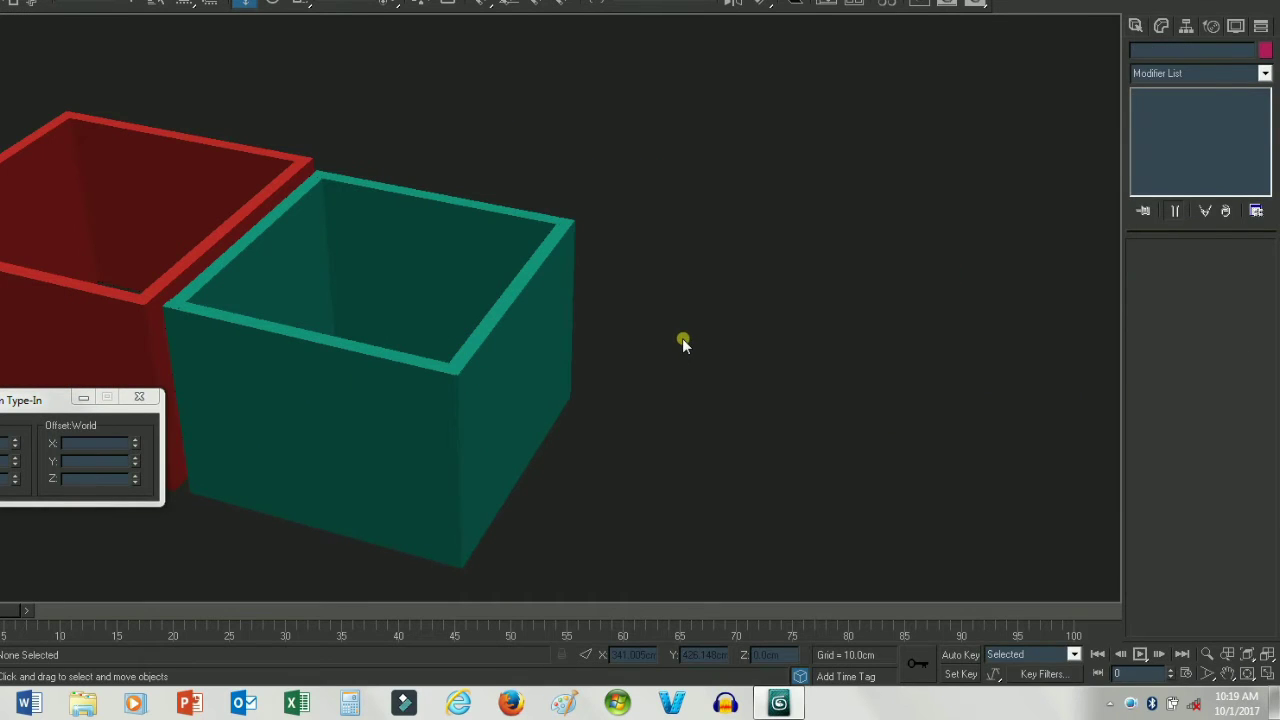
- Assign magenta, red, green and orange materials to the right, front, back and left walls
key("m")
left_click_drag(948, 233, 517, 338)
left_click_drag(1020, 222, 362, 390)
left_click_drag(975, 130, 487, 217)
left_click_drag(1055, 126, 306, 290)
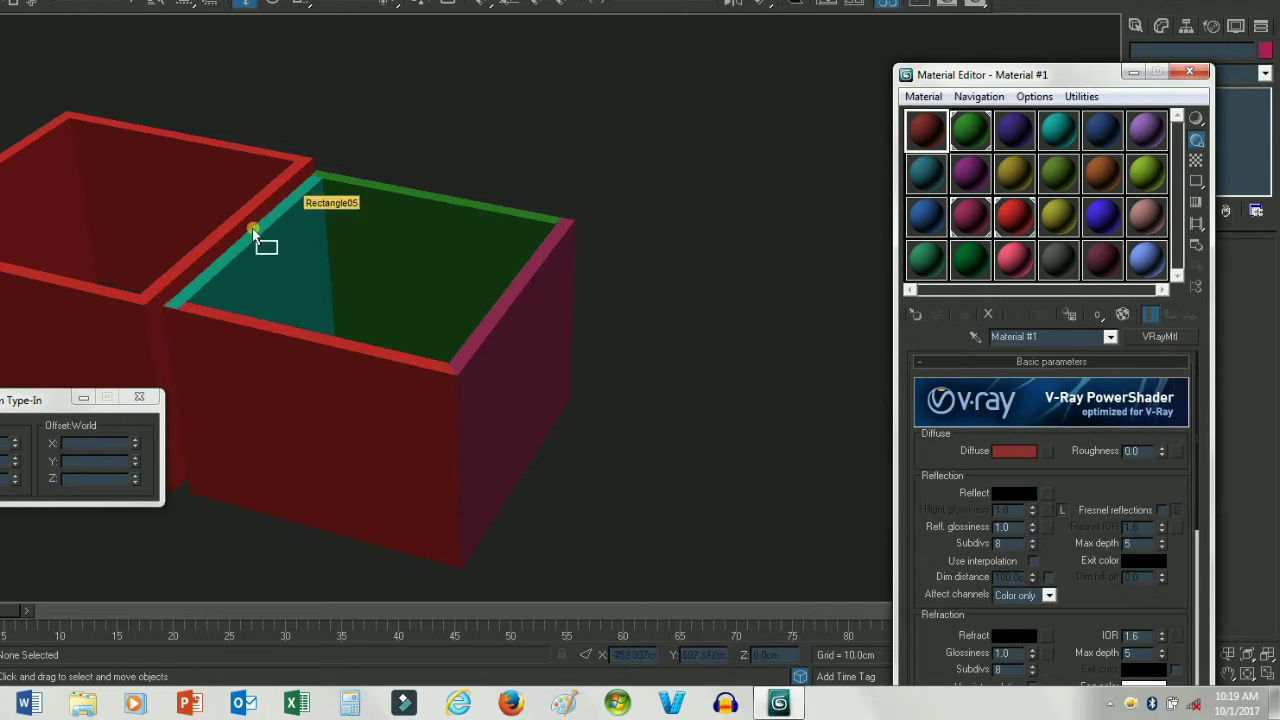
left_click_drag(1105, 178, 294, 251)
middle_click_drag(314, 371, 377, 380)
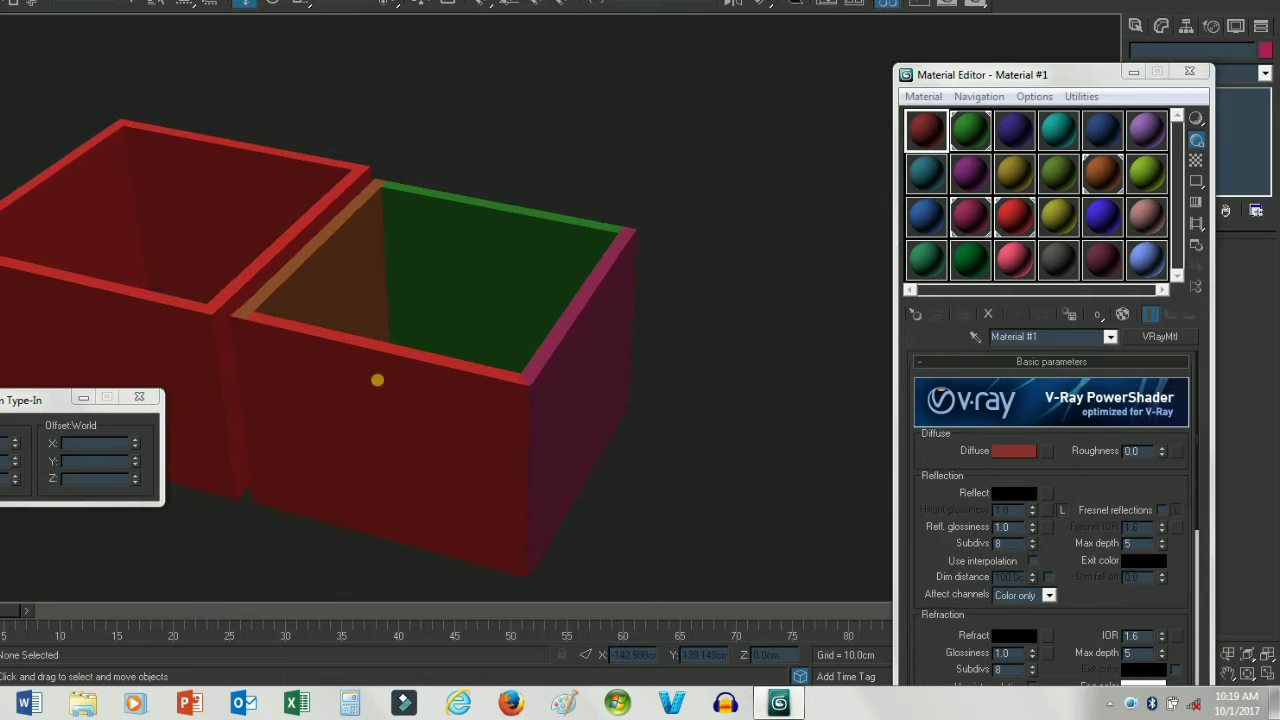
middle_click_drag(395, 450, 393, 392, "alt")
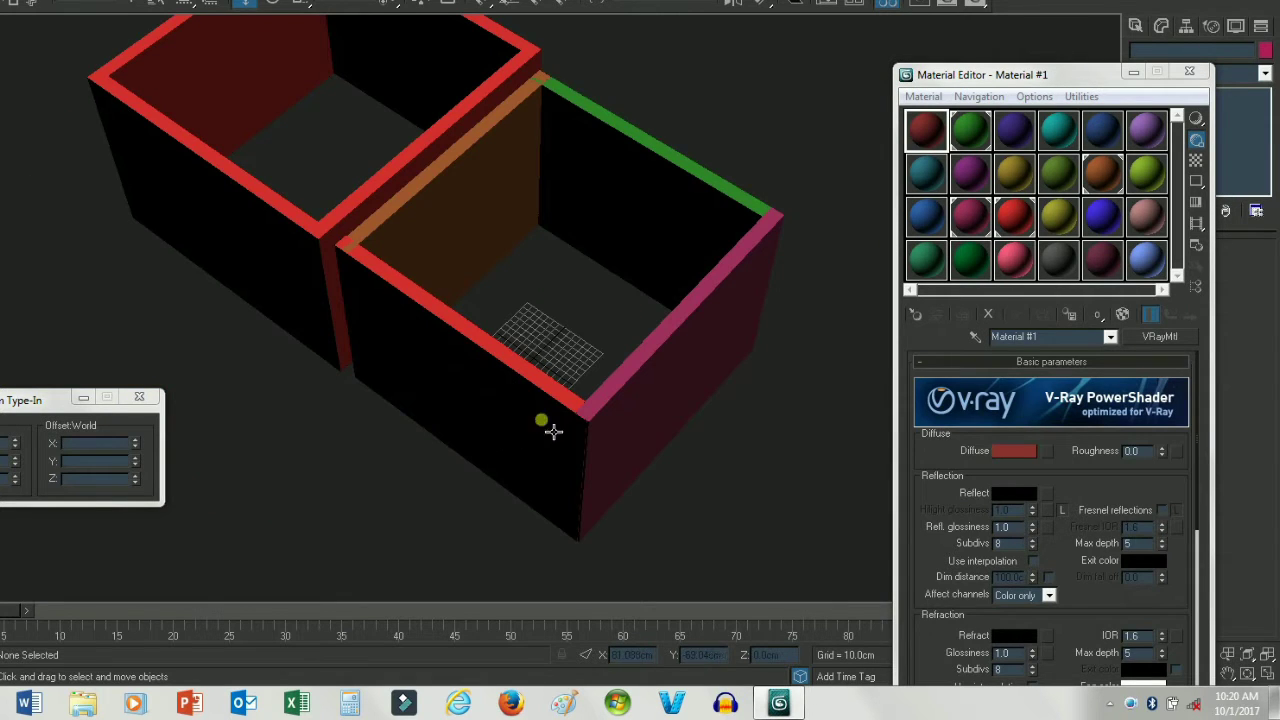
scroll(600, 425, "up", 1)
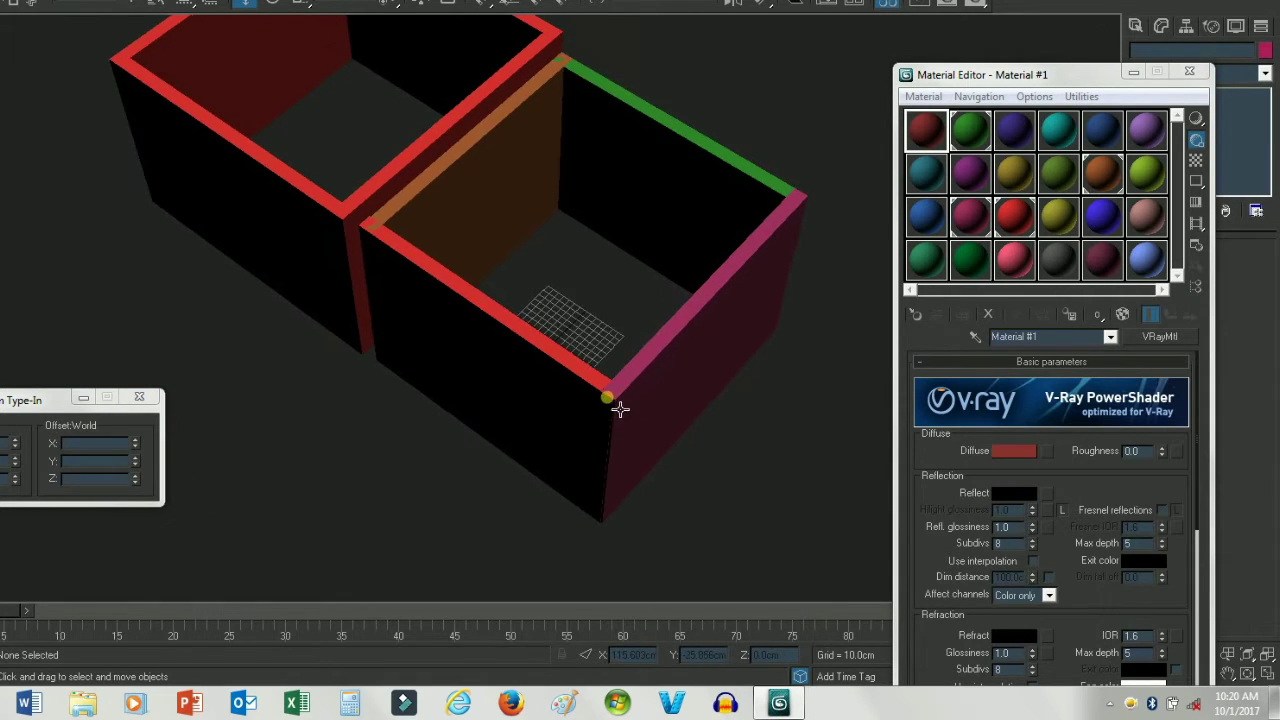
scroll(615, 410, "up", 1)
scroll(510, 385, "up", 1)
mouse_move(552, 445)
middle_mouse_down("alt")
mouse_move(486, 434)
mouse_move(631, 420)
mouse_move(578, 465)
mouse_move(531, 449)
mouse_move(574, 420)
mouse_move(623, 420)
mouse_move(637, 451)
middle_mouse_up("alt")
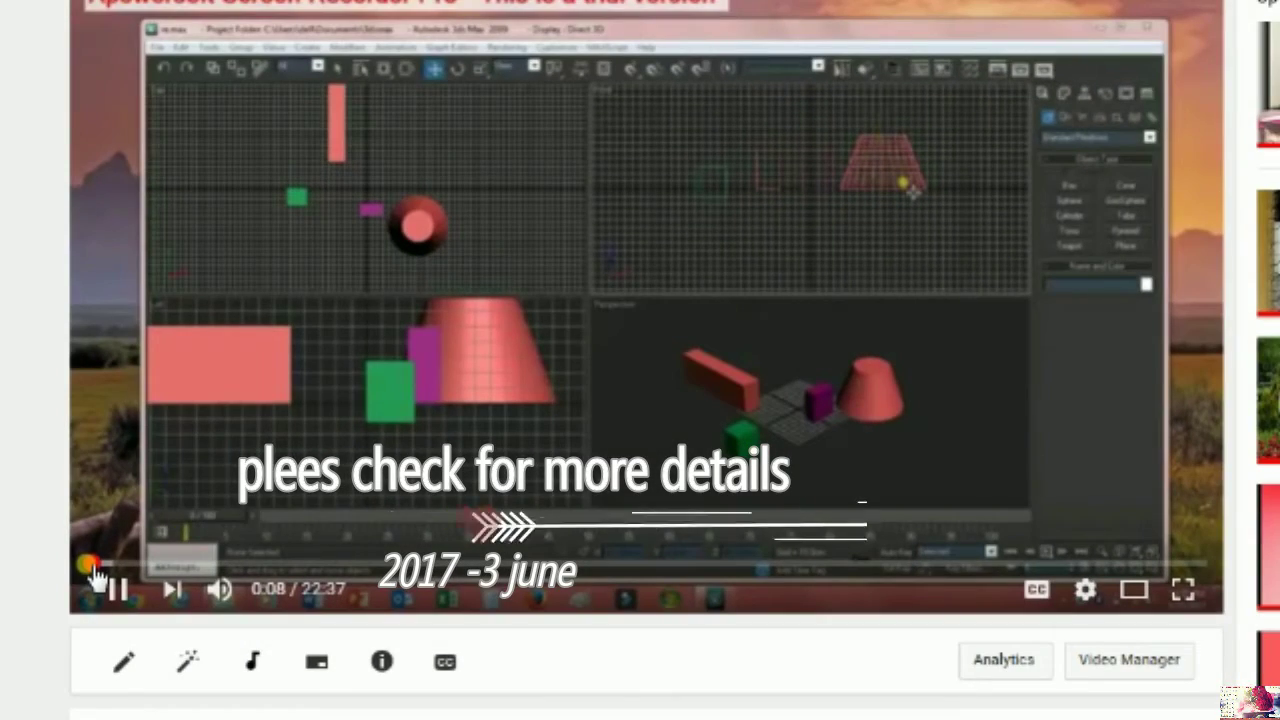
- Jump ahead in the tutorial video using the YouTube progress bar
left_click_drag(78, 566, 250, 566)
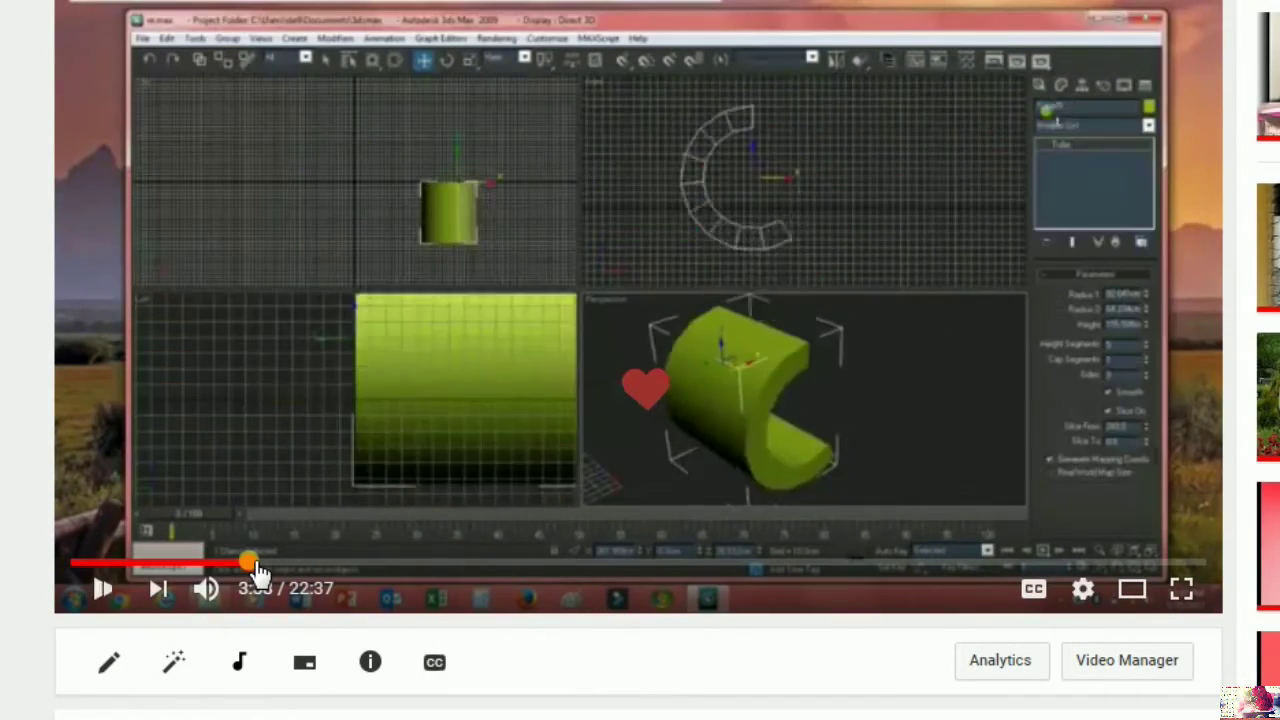
left_click(435, 566)
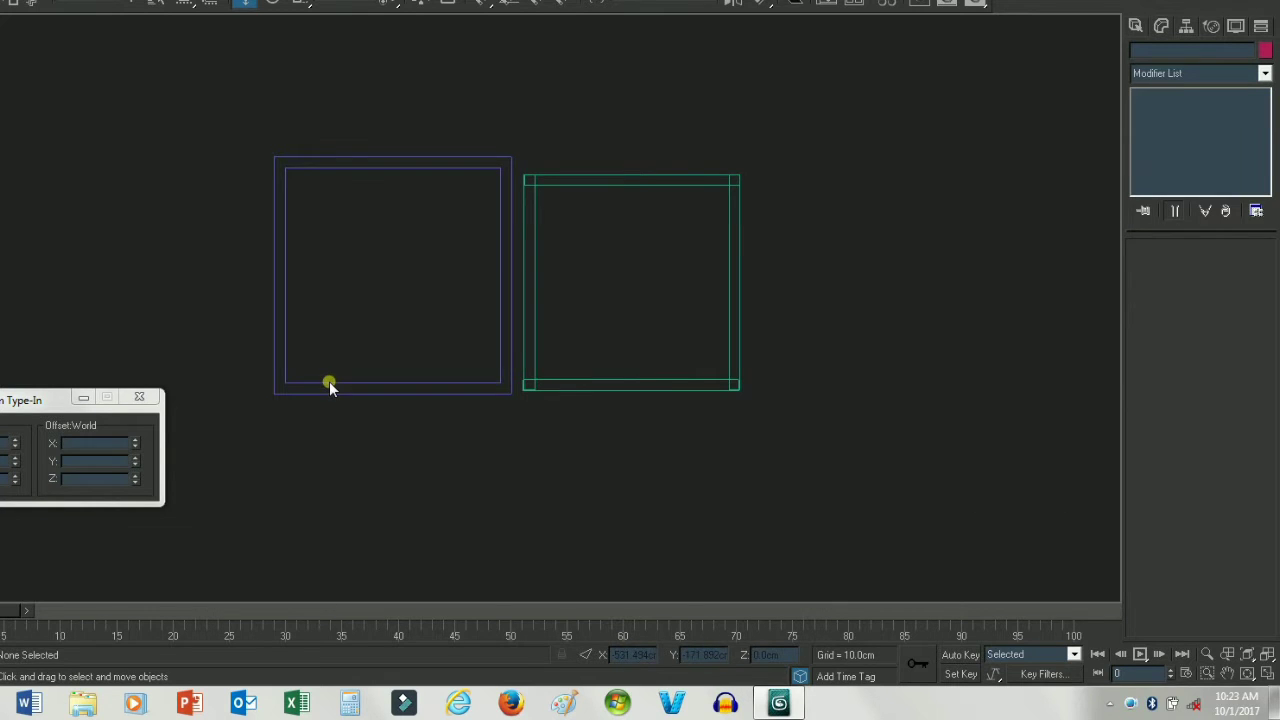
- Select Rectangle01 and delete its inner outline spline
key("F3")
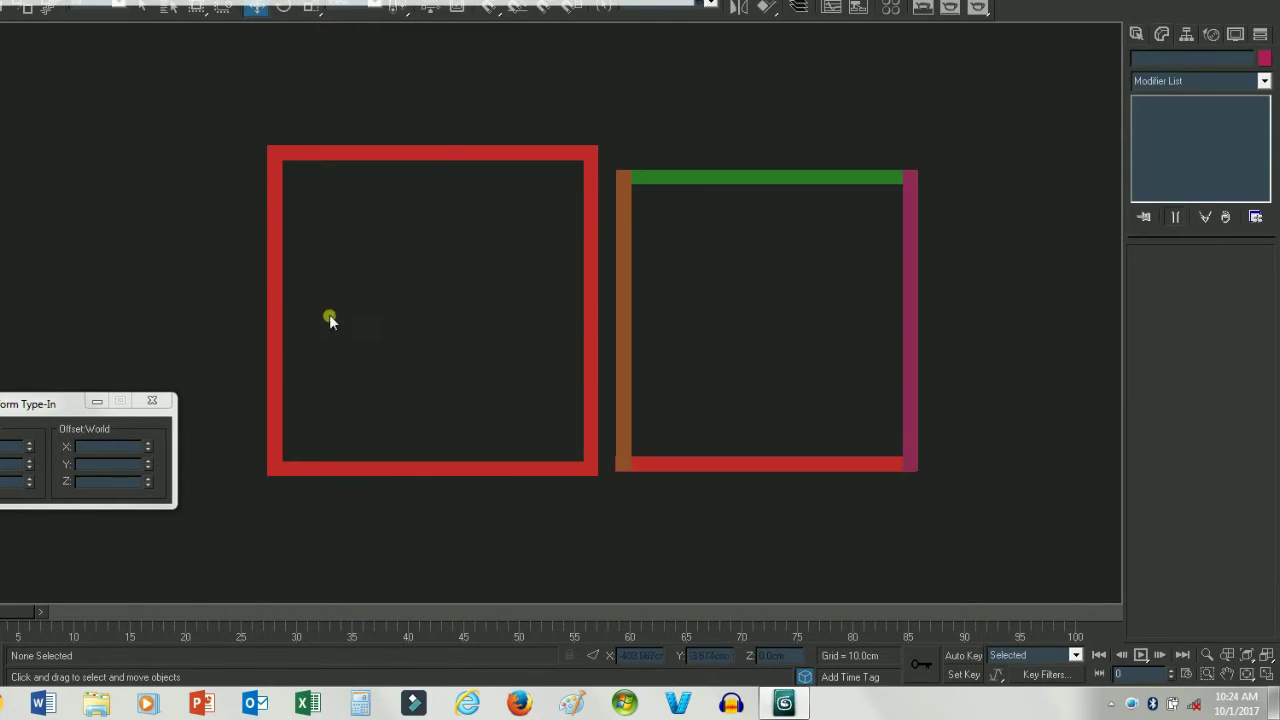
key("F3")
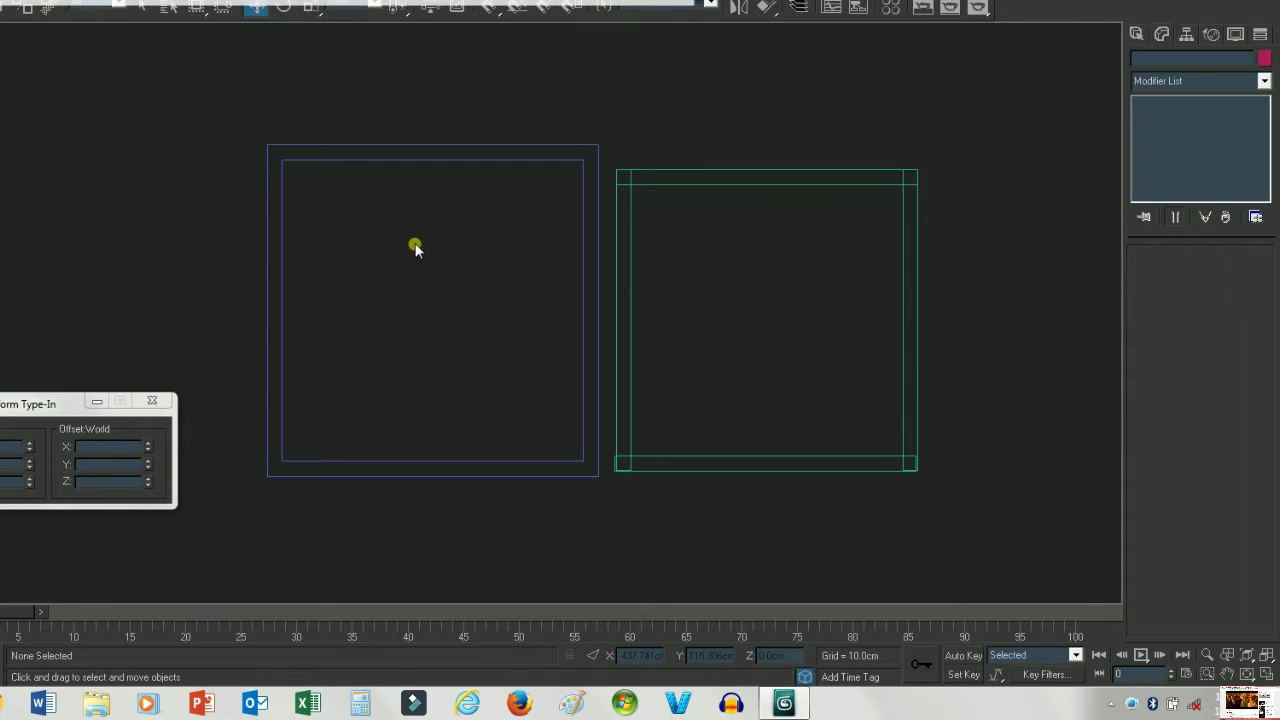
left_click(415, 248)
scroll(415, 248, "down", 2)
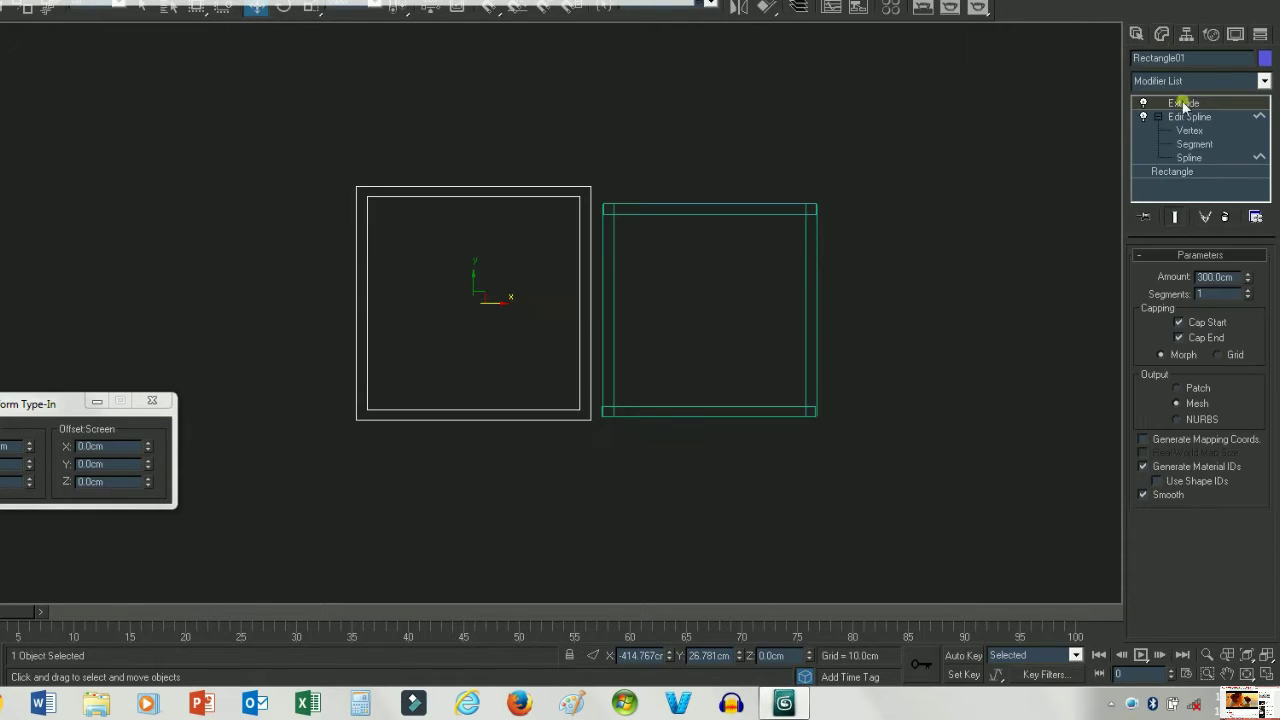
left_click(1190, 158)
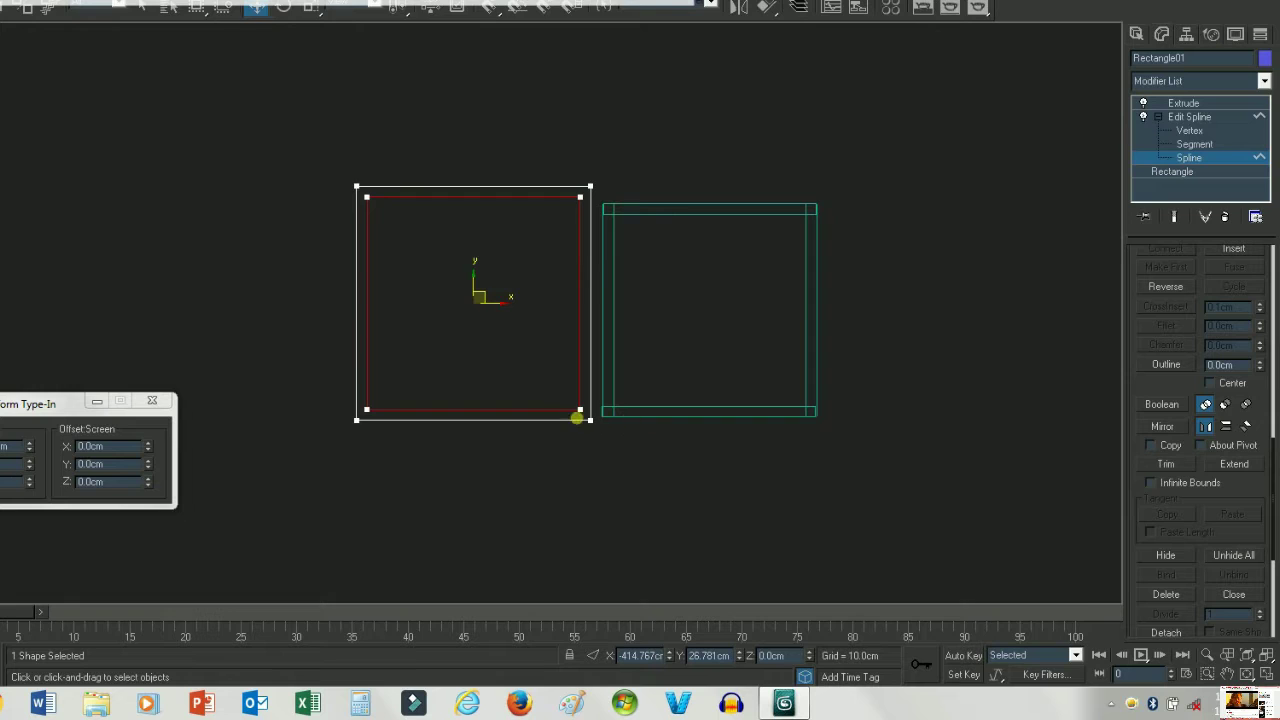
key("Delete")
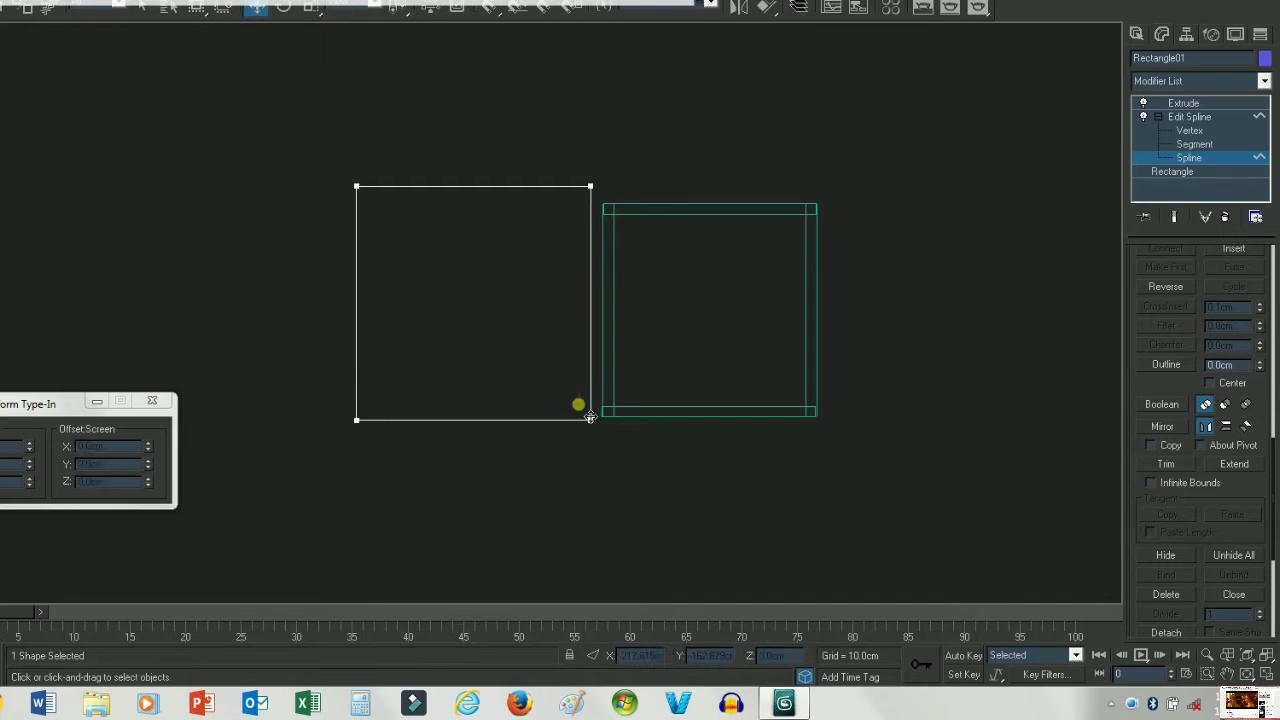
- Select Rectangle01's bottom segment and start detaching it as Shape01
left_click(1194, 144)
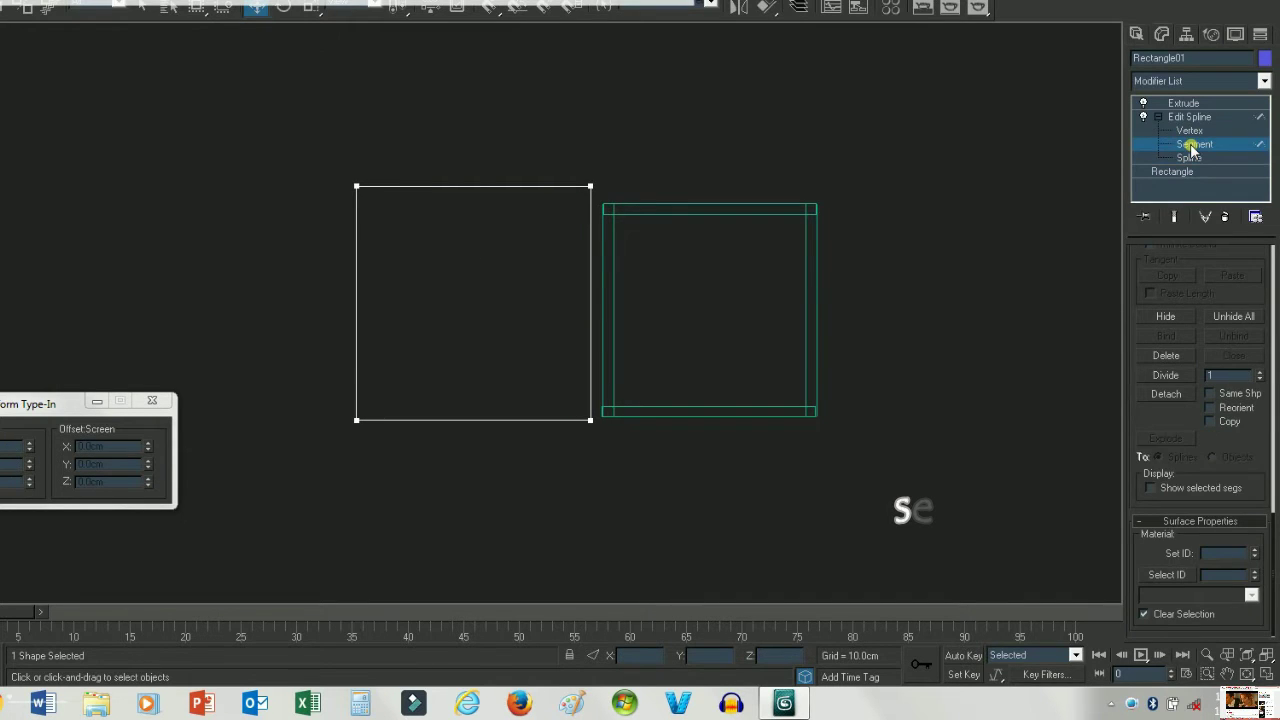
left_click_drag(560, 402, 493, 466)
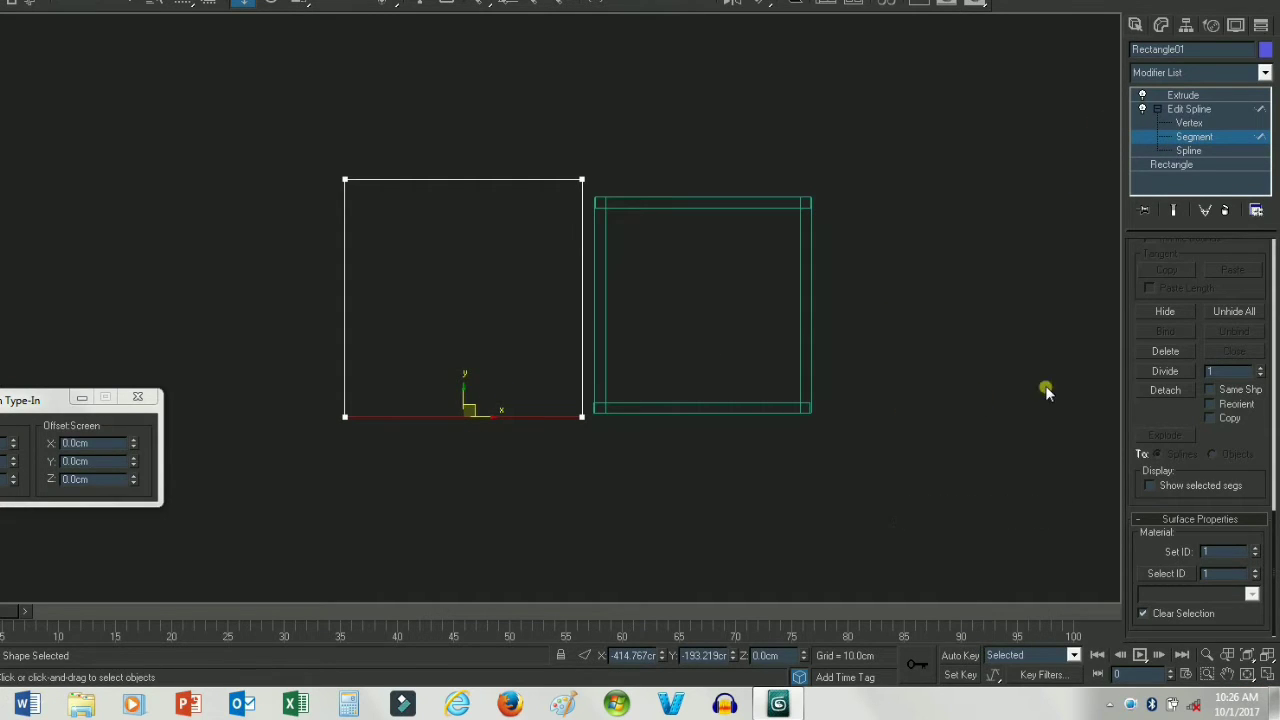
left_click(1165, 389)
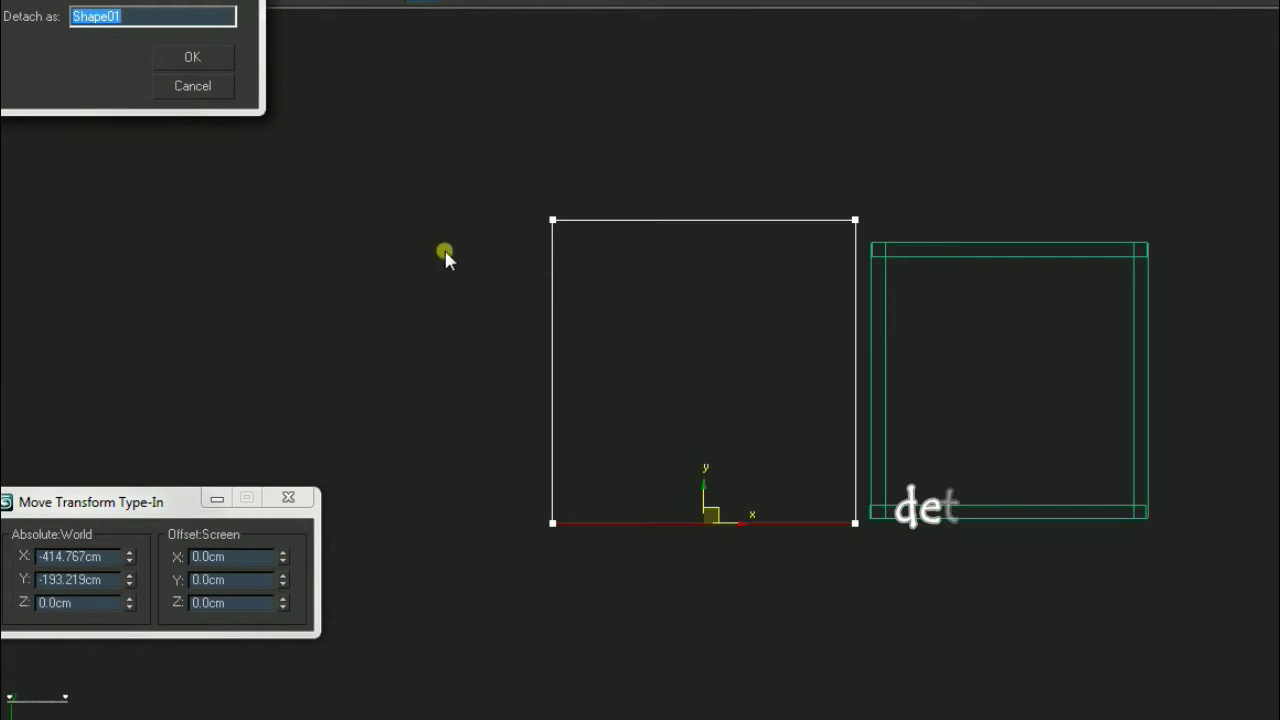
- Detach Rectangle01's bottom, top and left edges as Shape01 to Shape03, keeping only its right edge
left_click(215, 57)
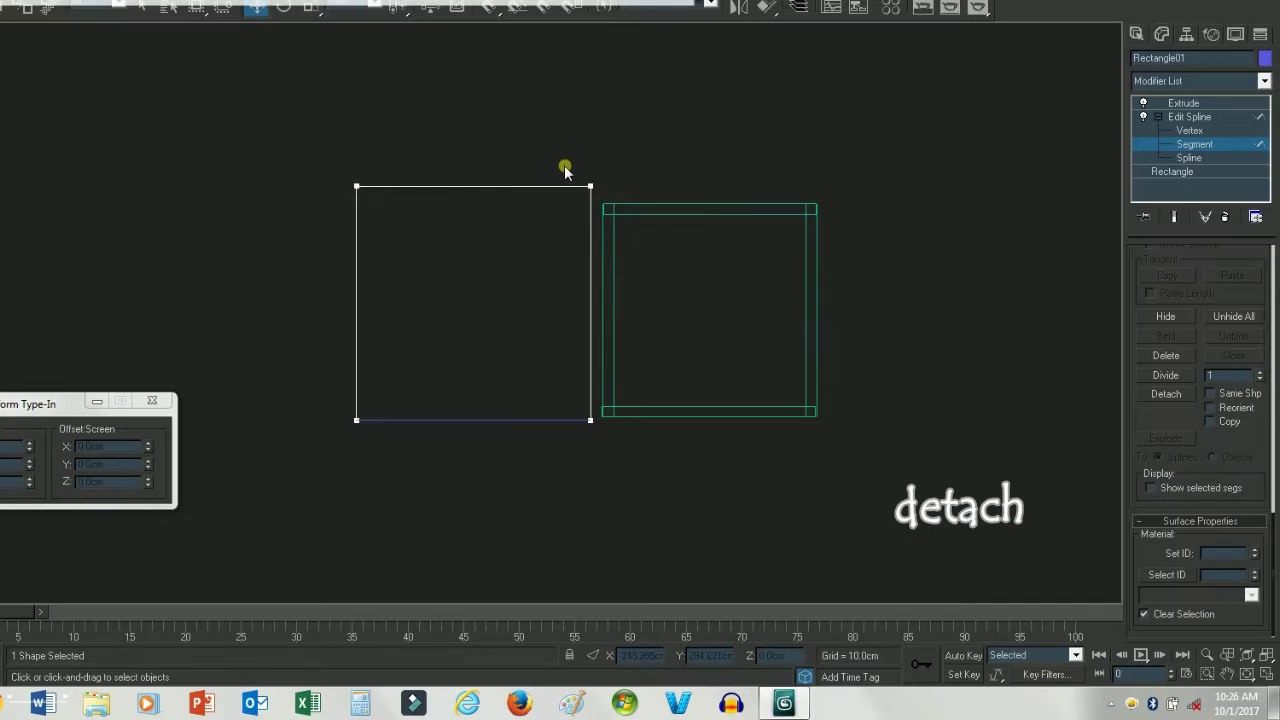
left_click_drag(565, 166, 505, 222)
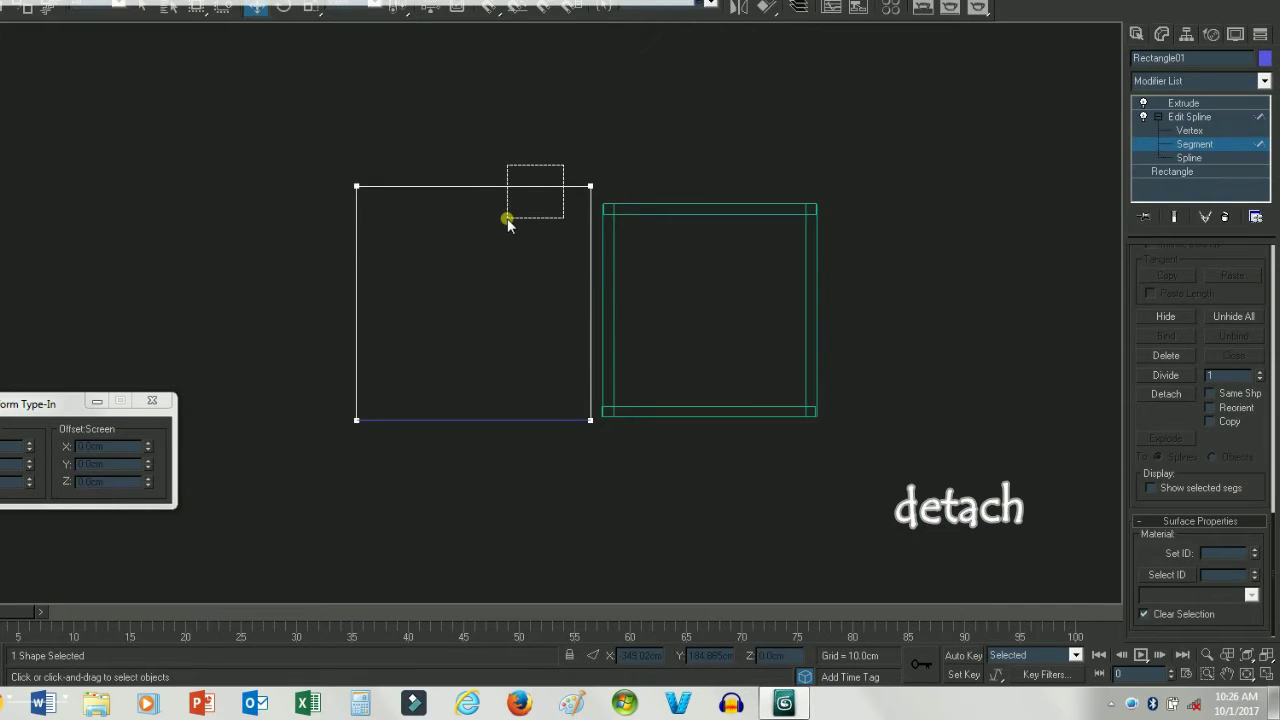
left_click(1163, 396)
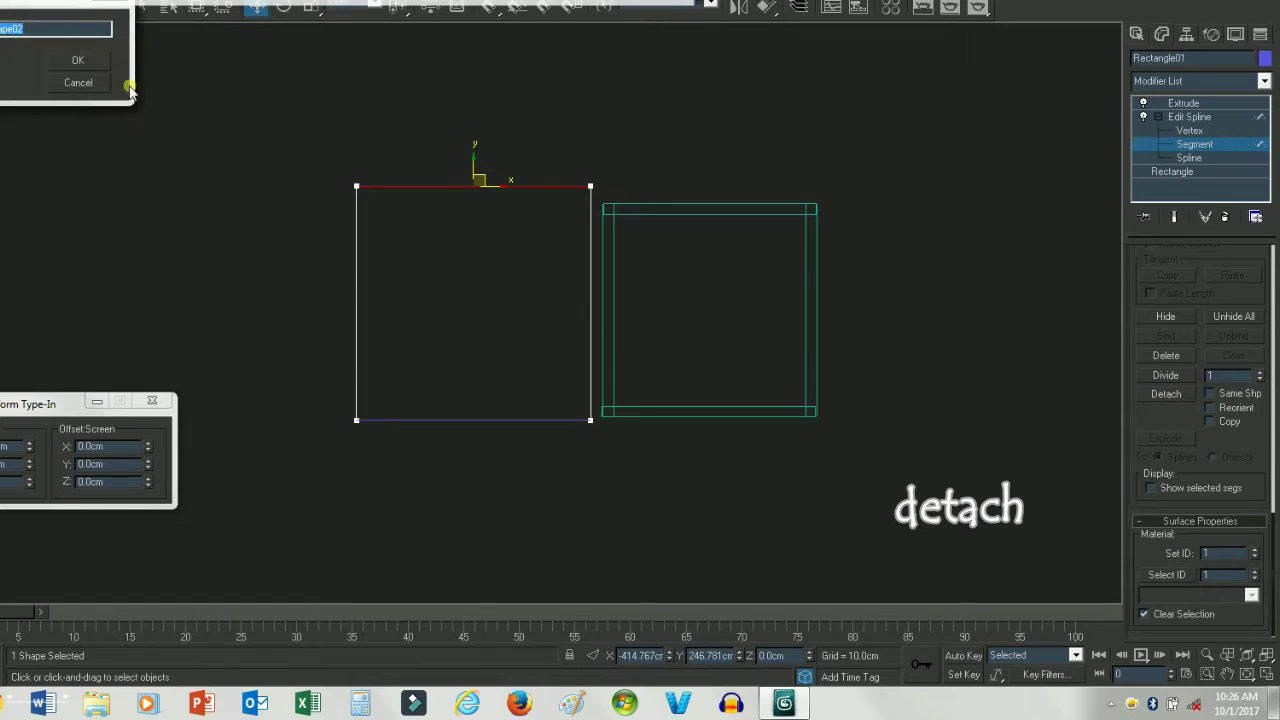
left_click(100, 58)
left_click_drag(400, 240, 266, 303)
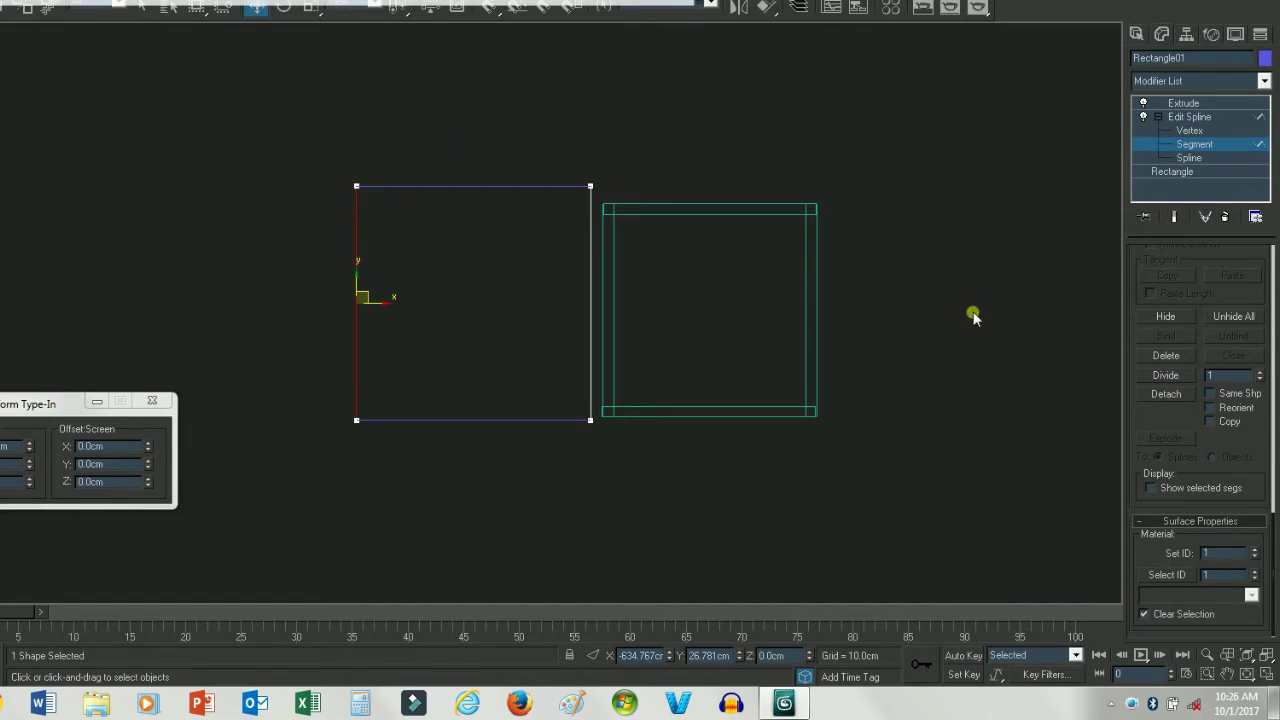
left_click(1163, 396)
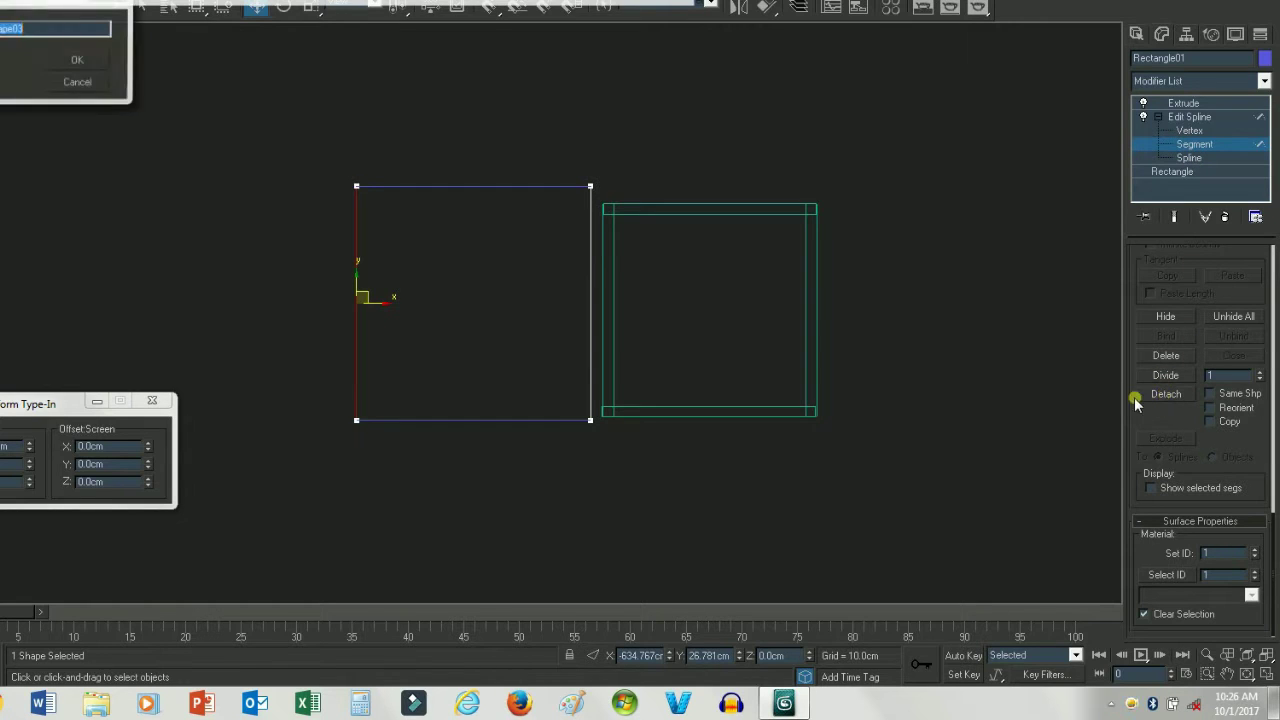
left_click(99, 58)
middle_click_drag(468, 212, 376, 217)
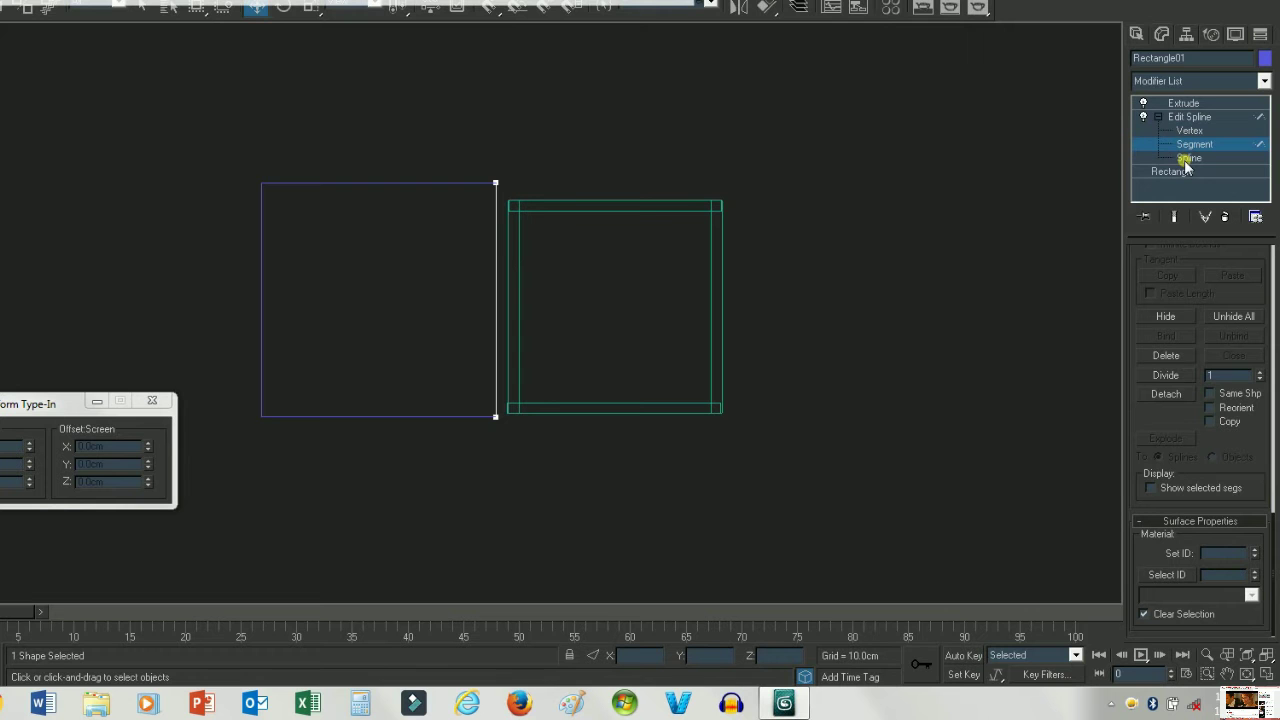
- Outline the remaining right edge of Rectangle01 by 20 cm
left_click(1189, 157)
scroll(1175, 422, "down", 5)
left_click(1175, 422)
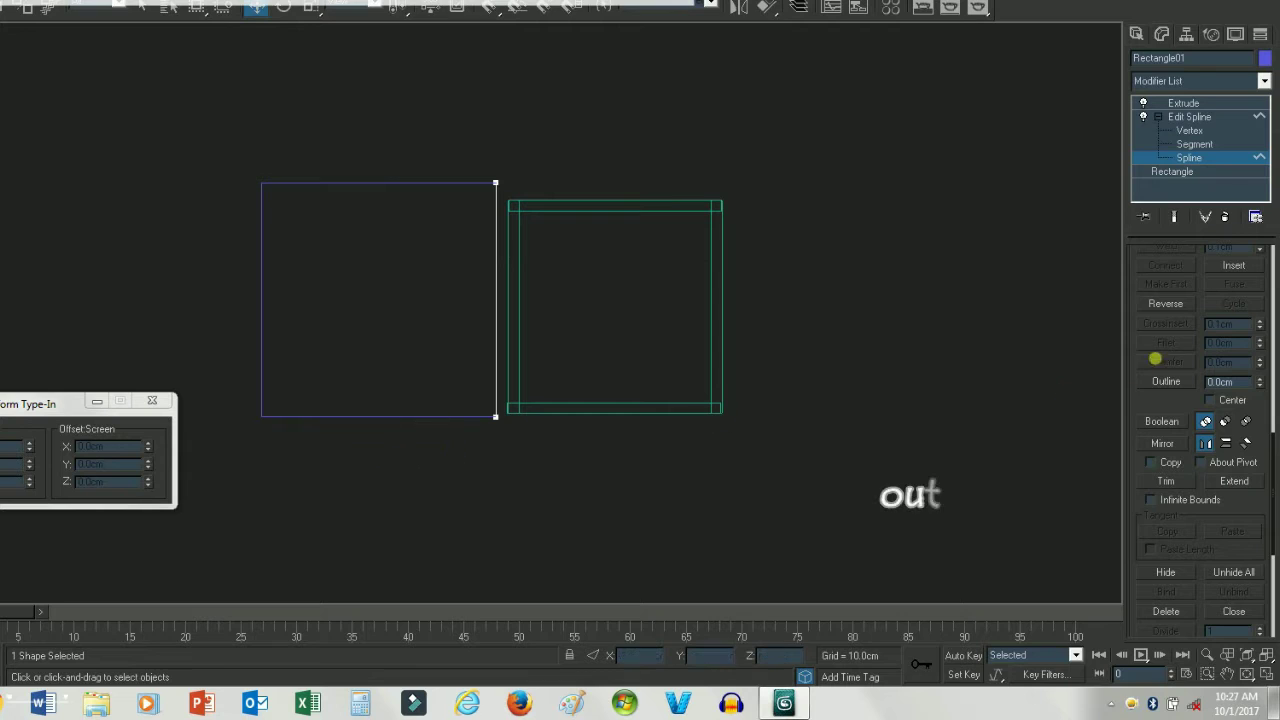
left_click(1168, 382)
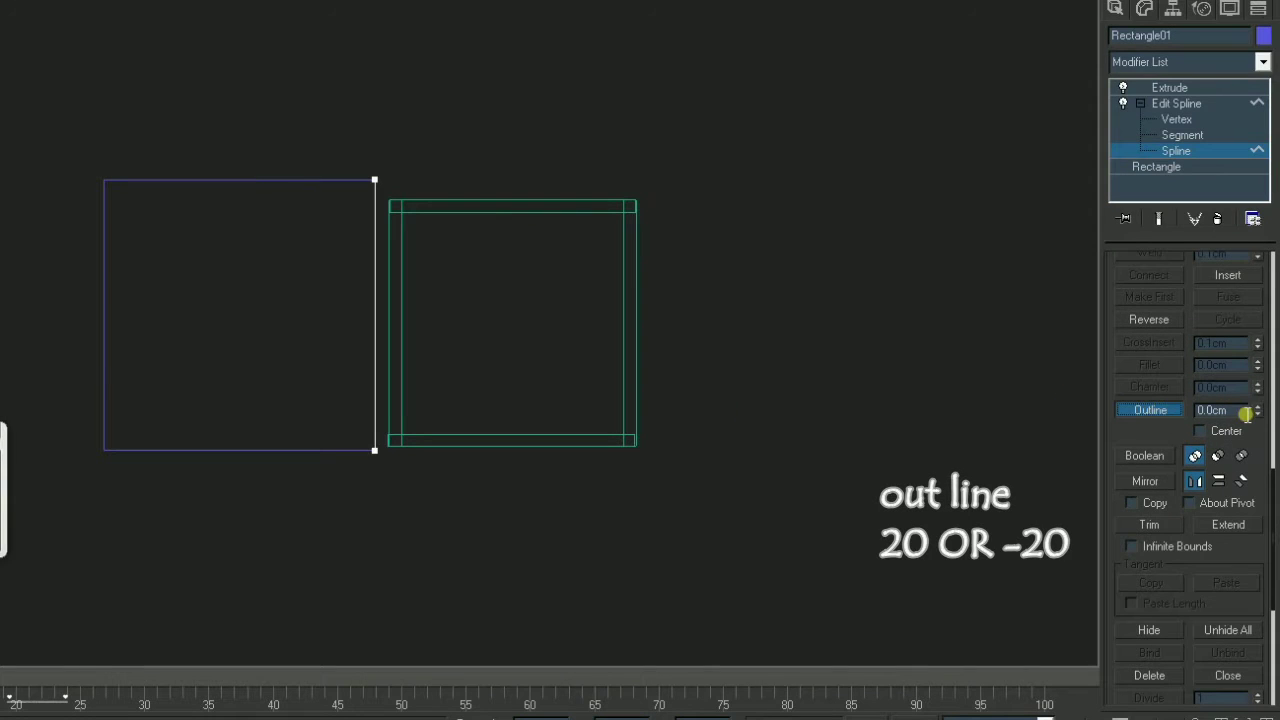
left_click(1238, 411)
type("2")
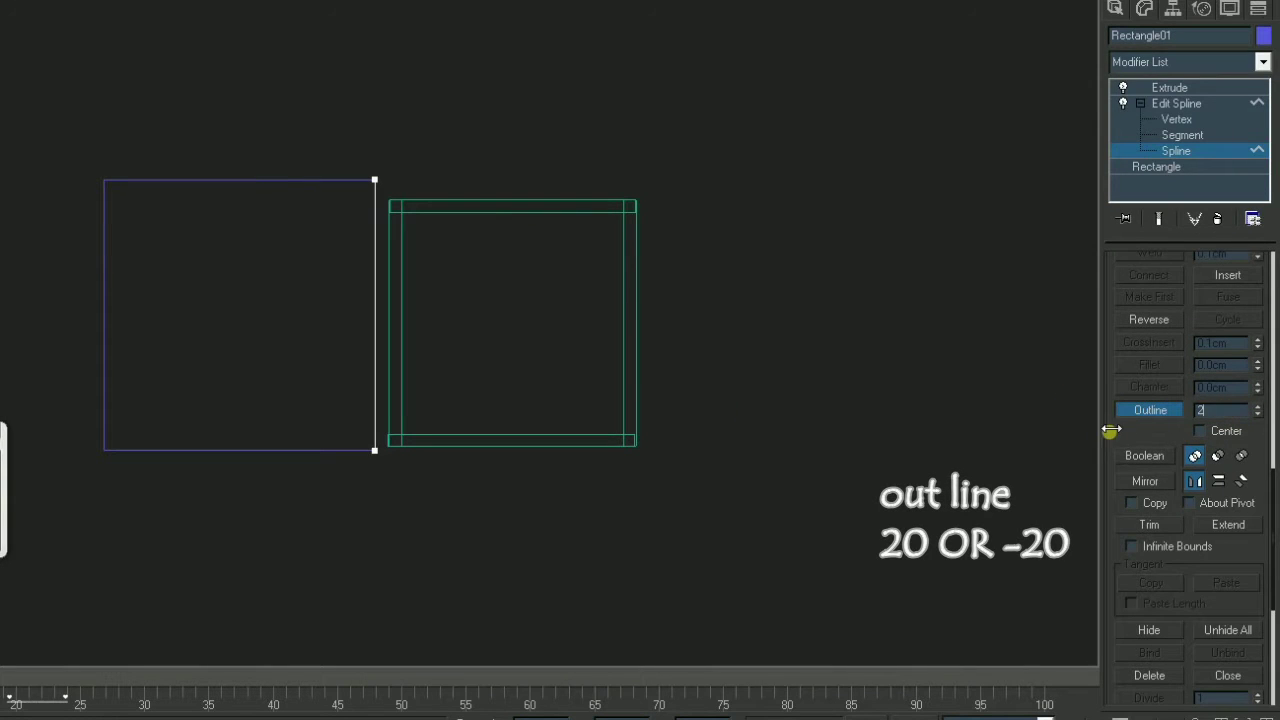
key("Return")
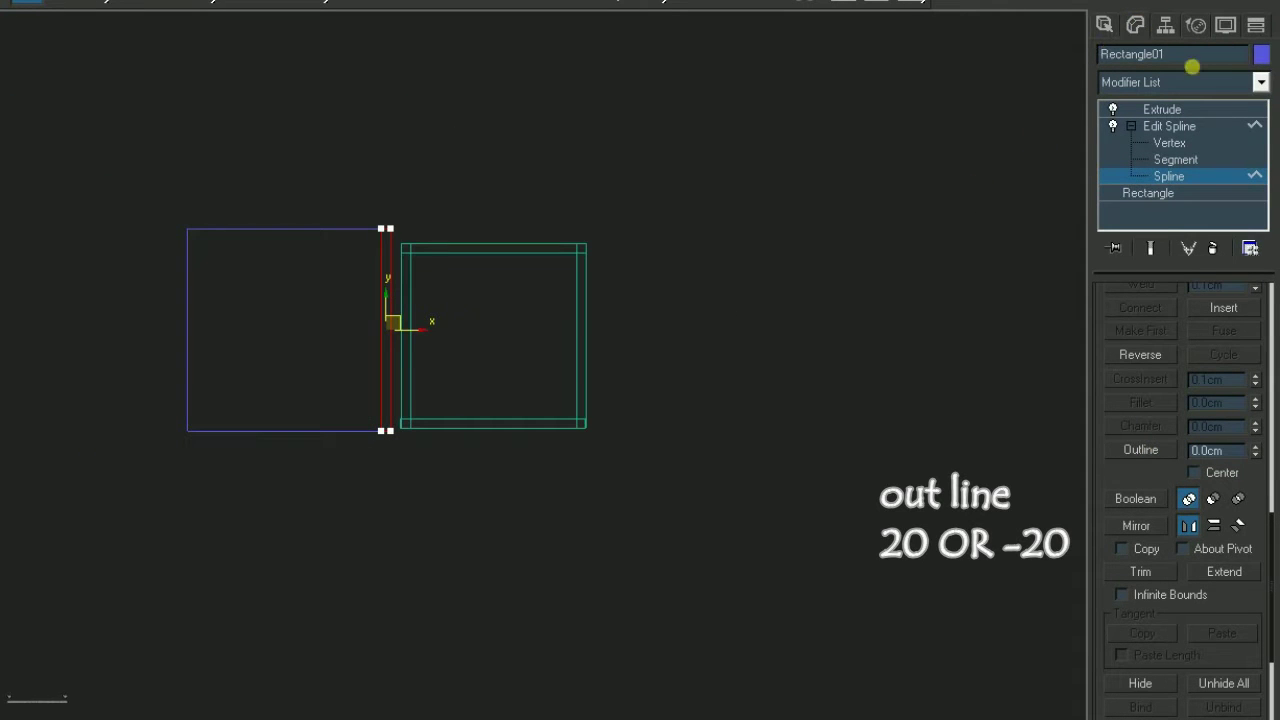
- Extrude the outlined right edge 300 cm into a standing wall
left_click(1192, 82)
type("ex")
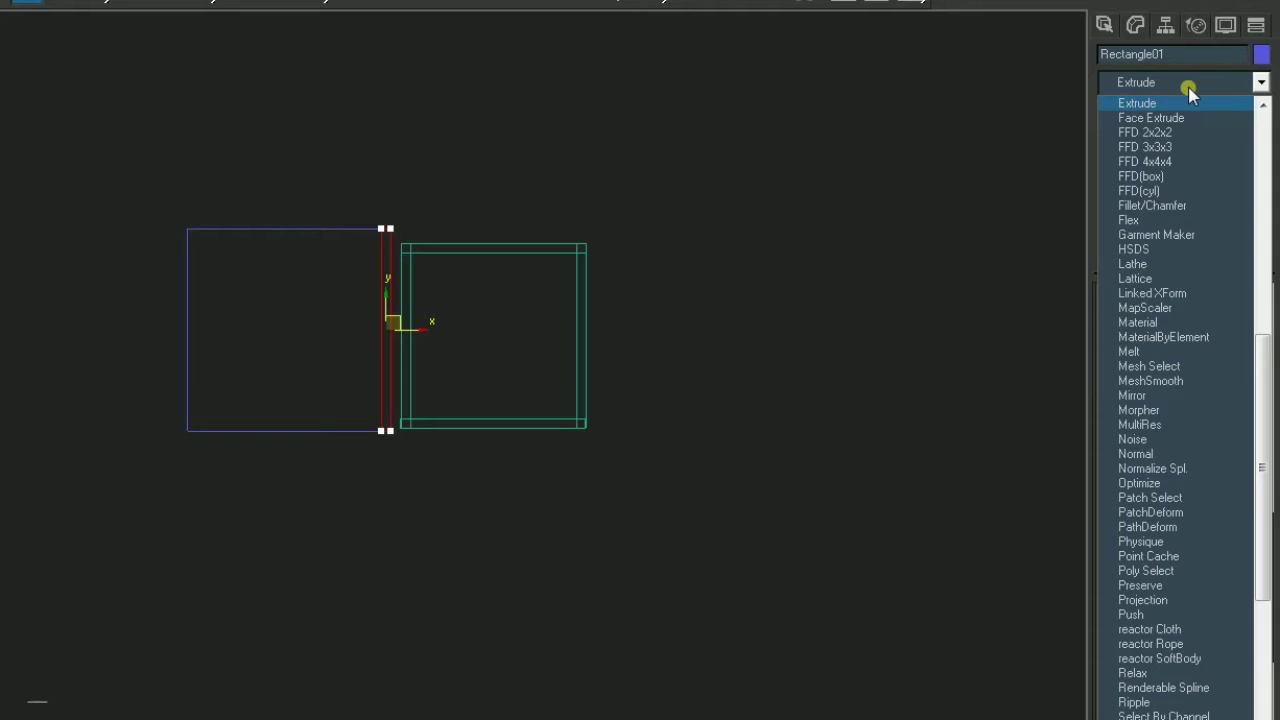
key("Return")
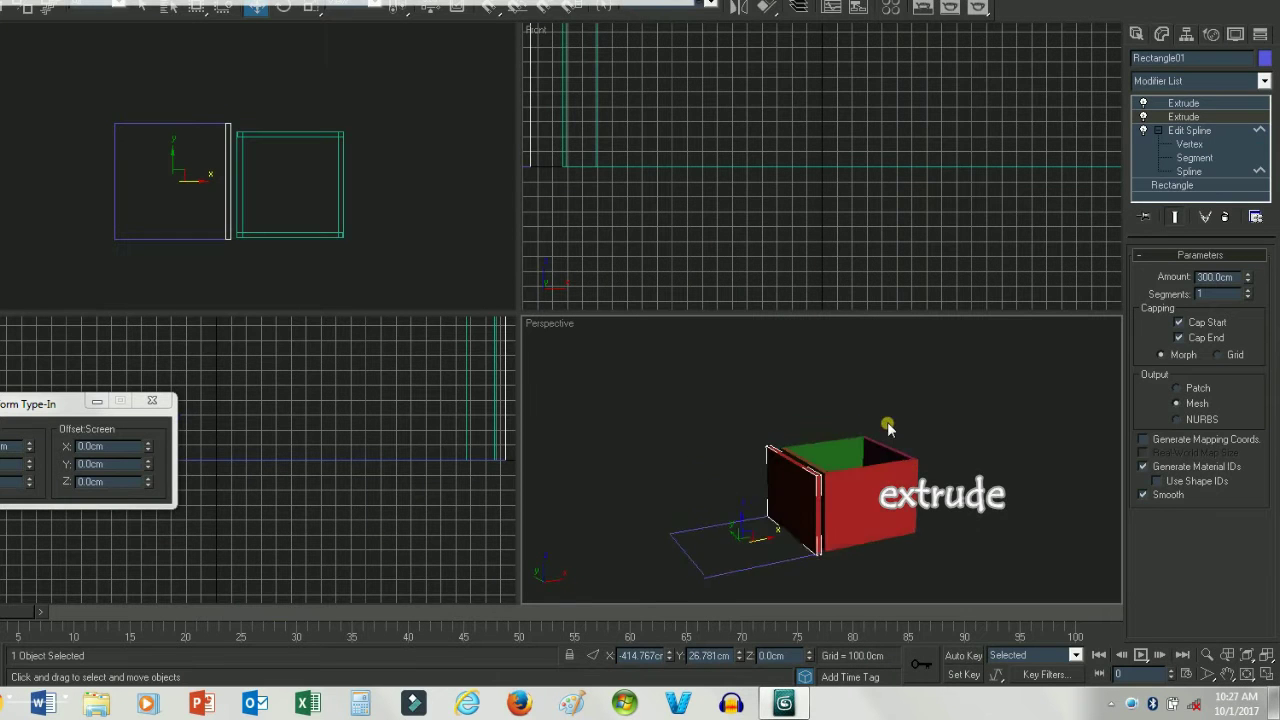
middle_click_drag(888, 428, 923, 383, "alt")
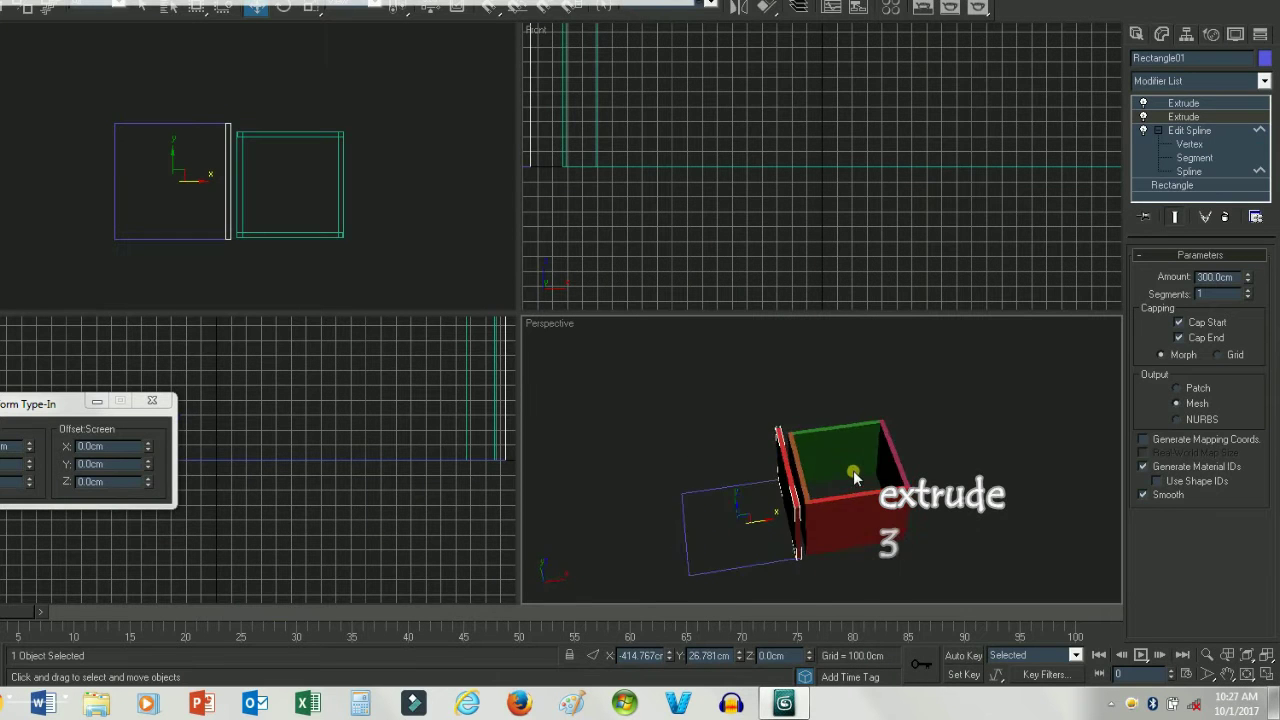
left_click(908, 394)
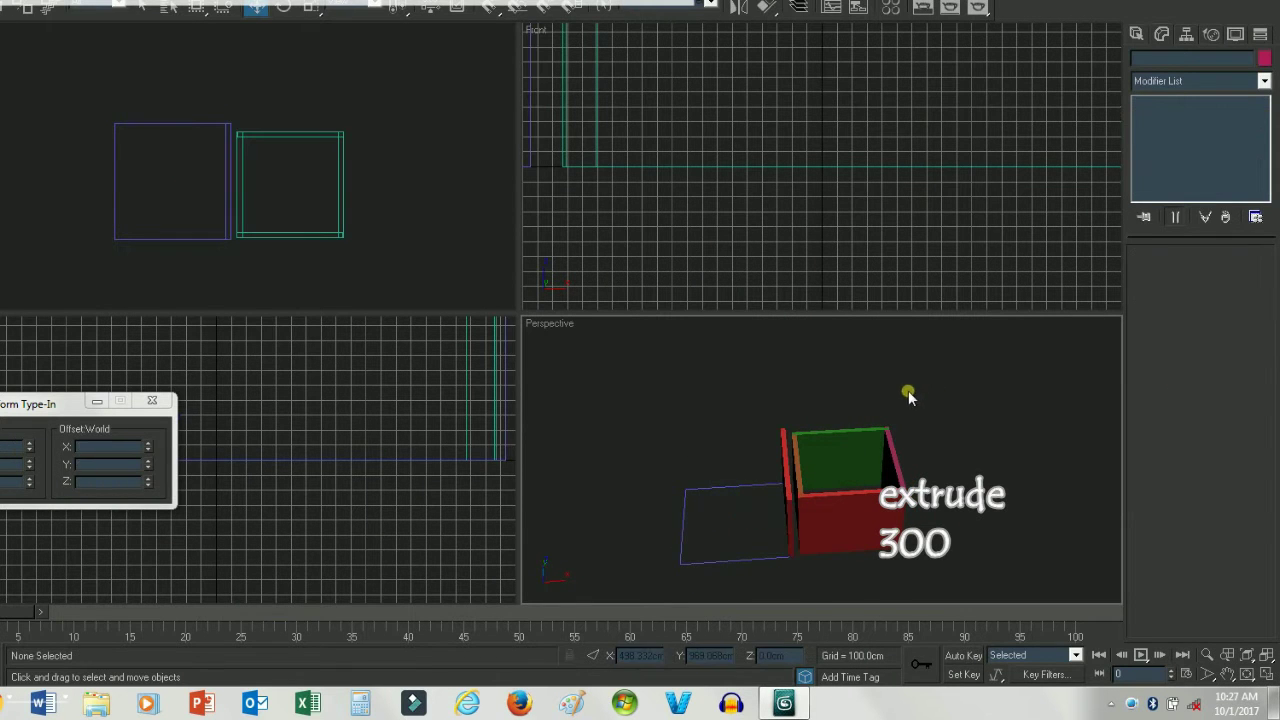
- Outline the detached bottom edge Shape01 by 20 cm at Spline level
left_click(182, 242)
left_click(1141, 103)
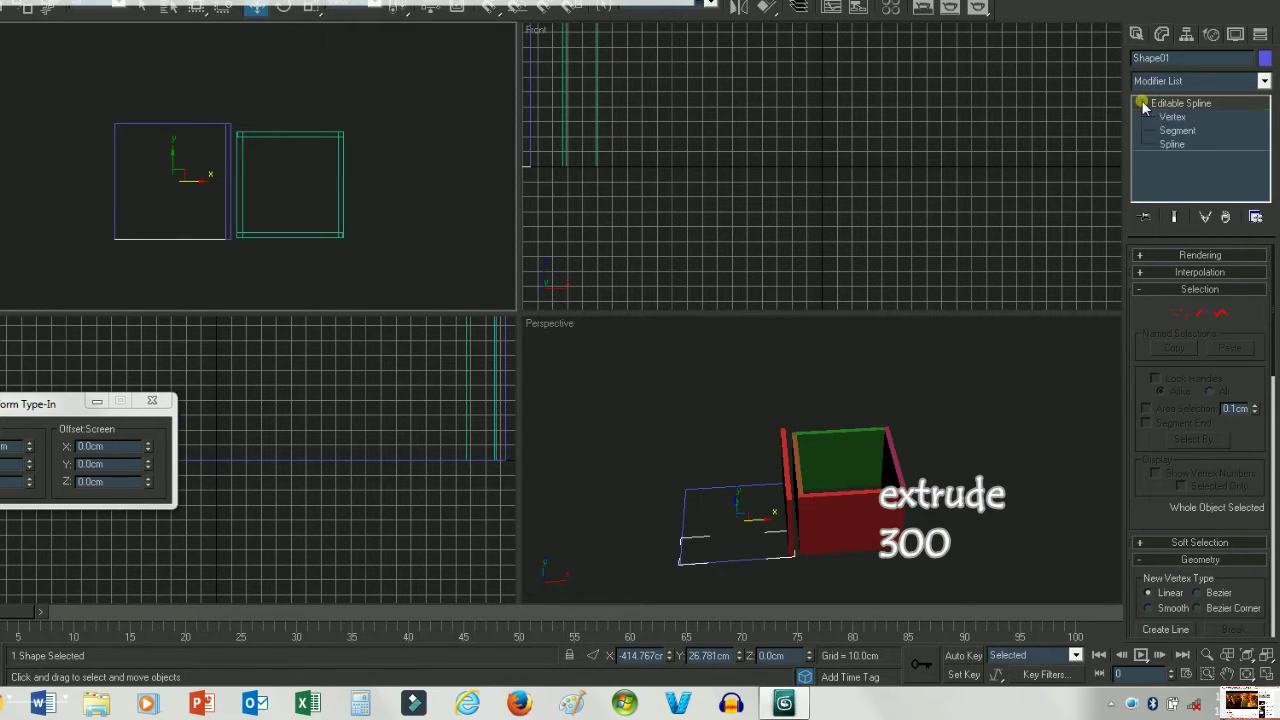
left_click(1170, 144)
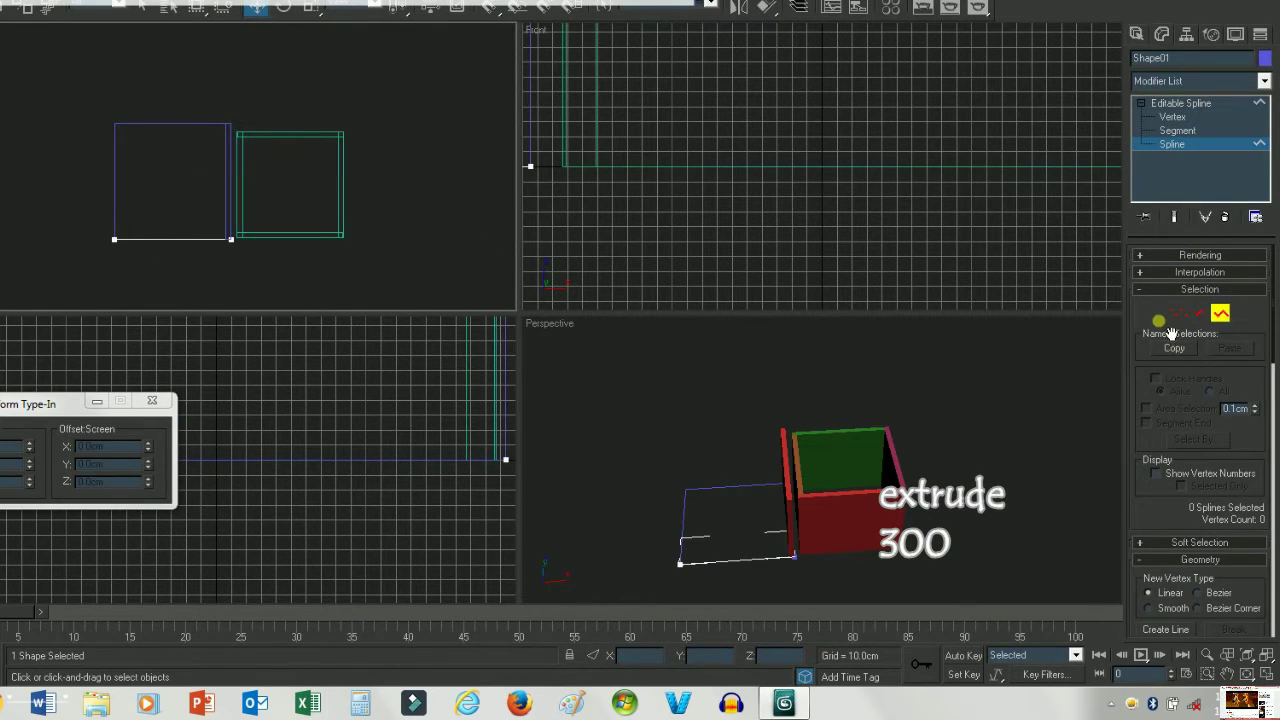
scroll(1170, 335, "down", 3)
scroll(1170, 340, "down", 8)
left_click(1166, 527)
type("20")
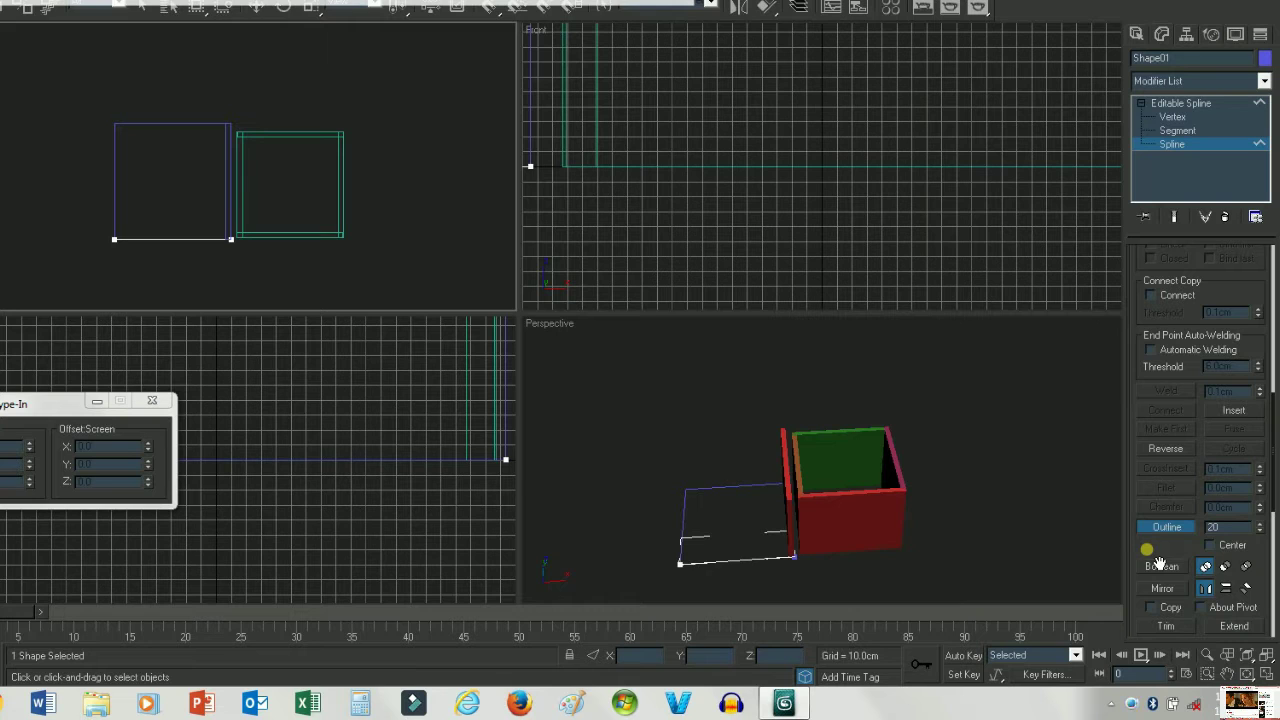
key("Return")
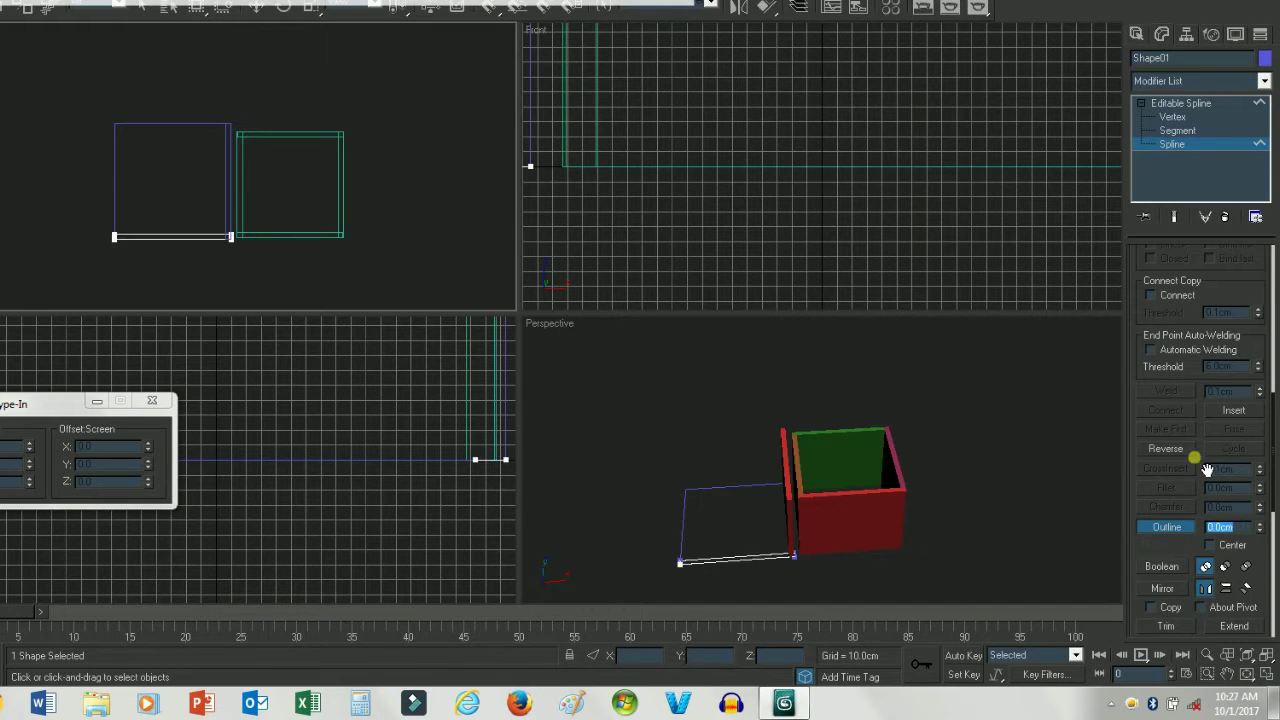
- Extrude Shape01 300 cm into a wall
left_click(1213, 81)
type("ex")
key("Return")
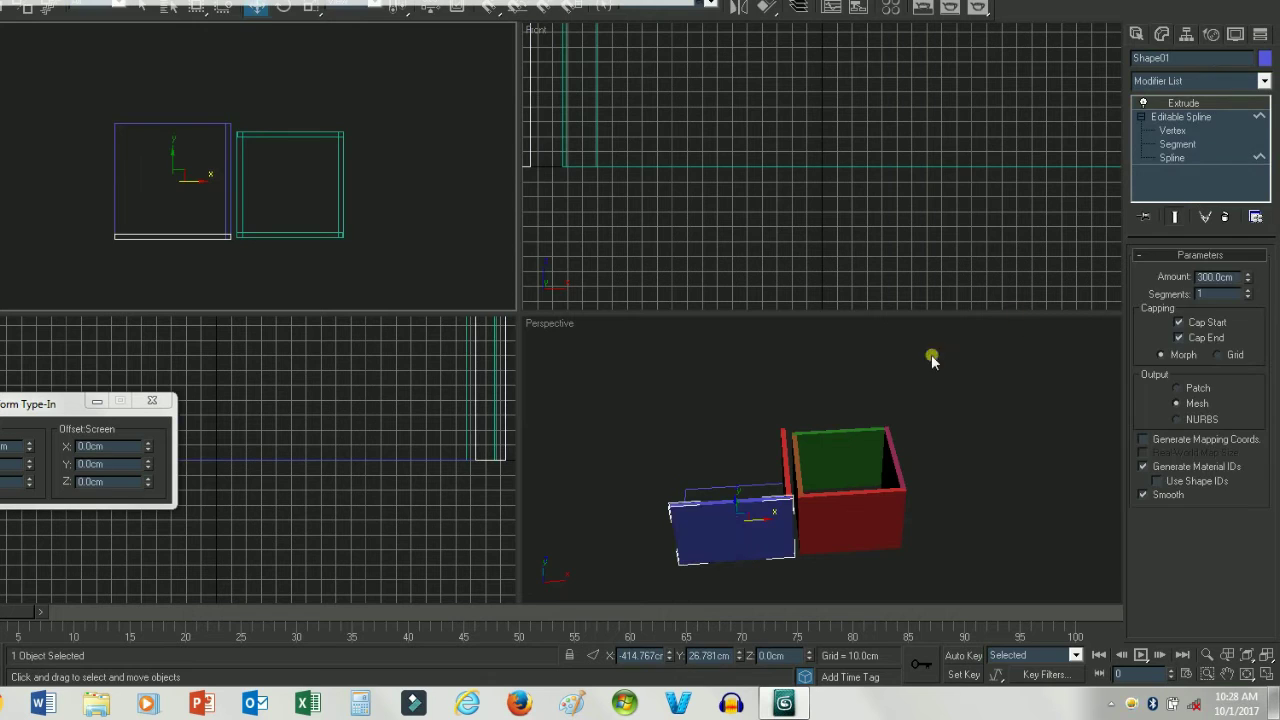
middle_click_drag(797, 541, 636, 500, "alt")
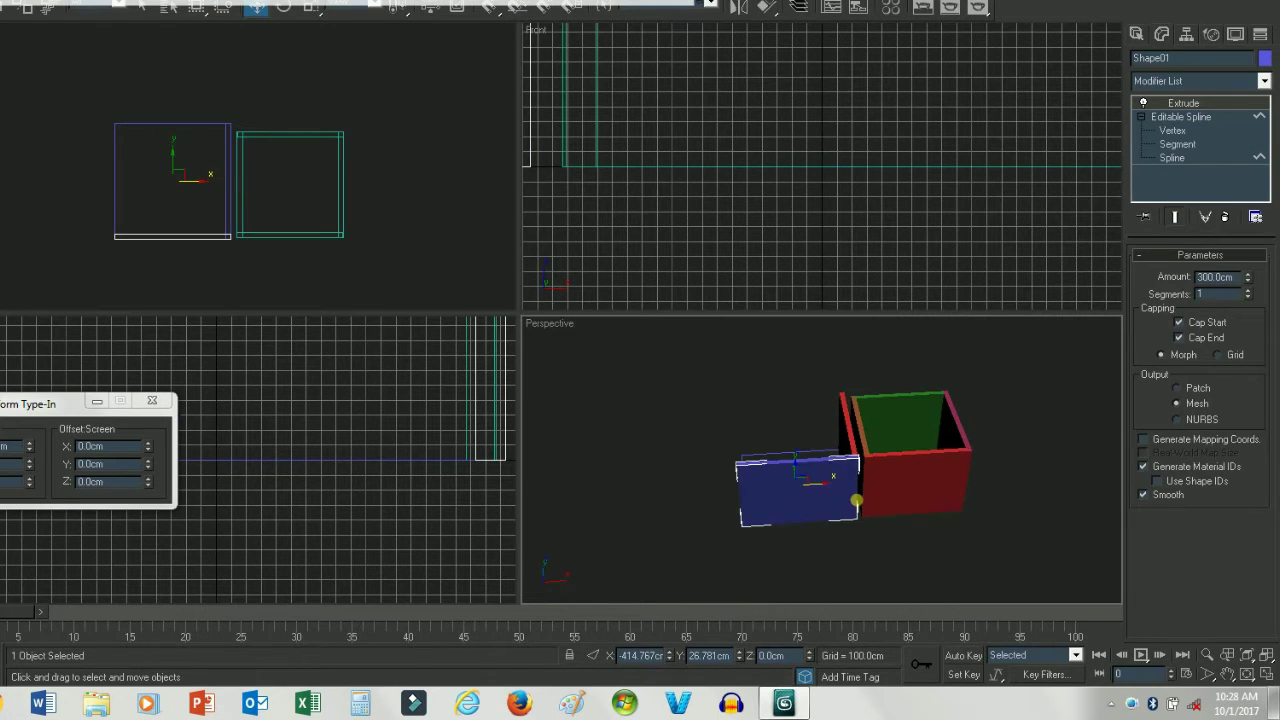
- Select the detached left edge Shape03 at its Spline sub-level
left_click(154, 160)
left_click(90, 205)
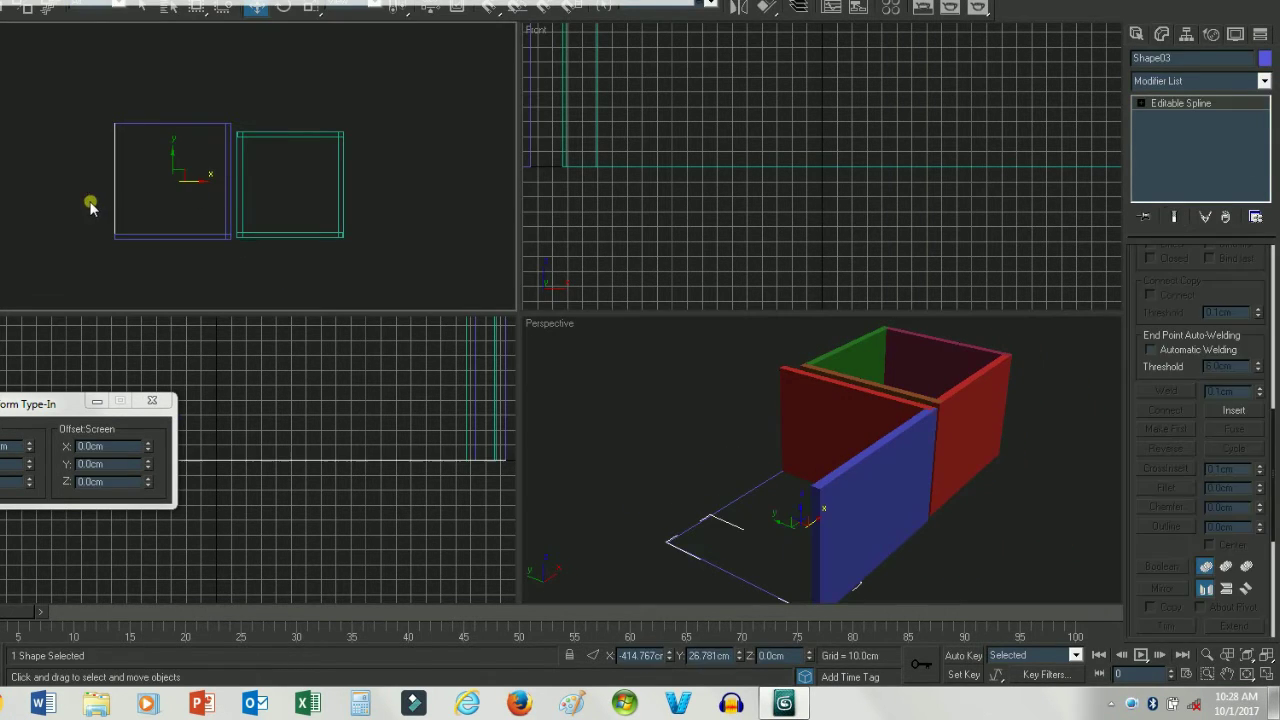
left_click(1142, 103)
left_click(1172, 145)
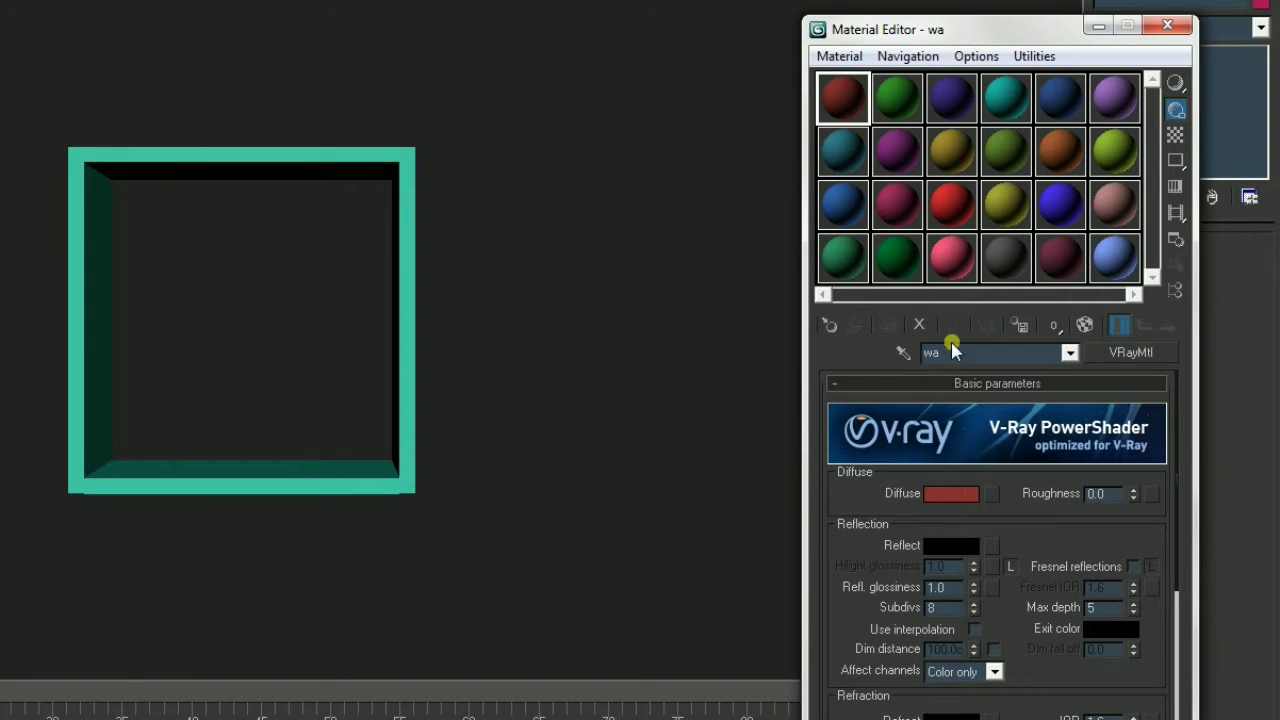
- Rename the material to 'wall' and make its Diffuse colour near-white
left_click(955, 356)
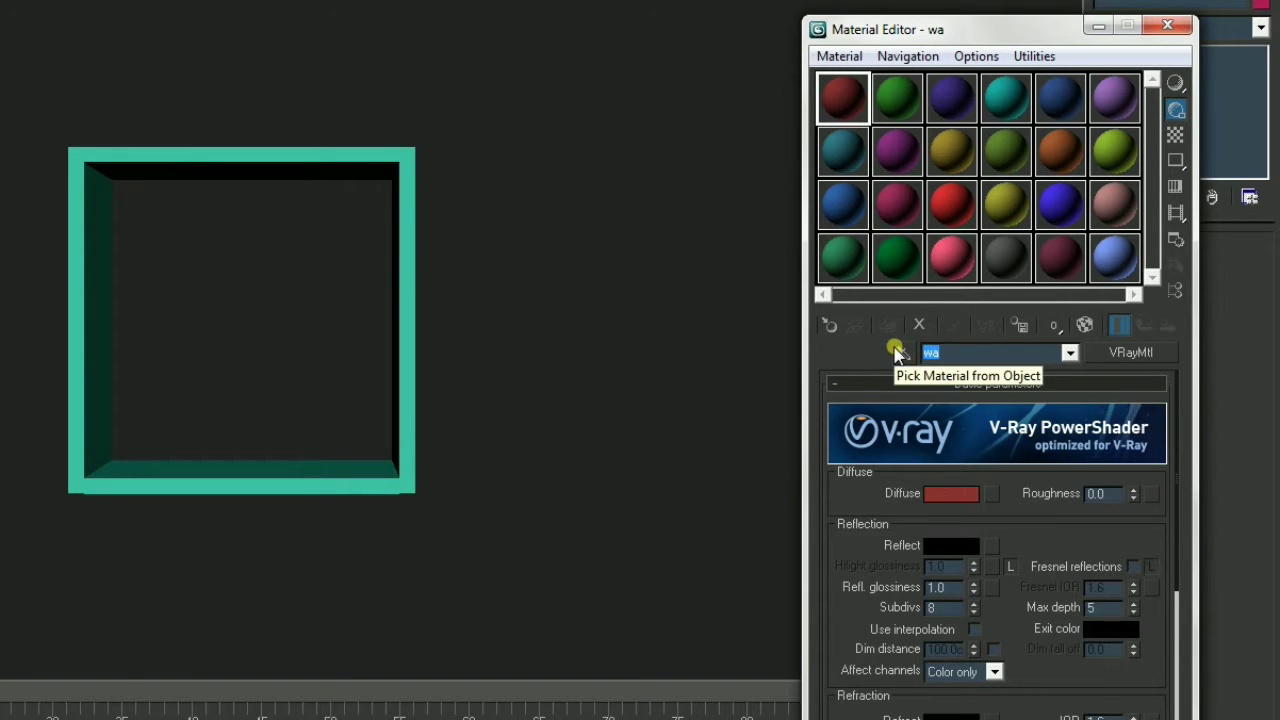
type("a")
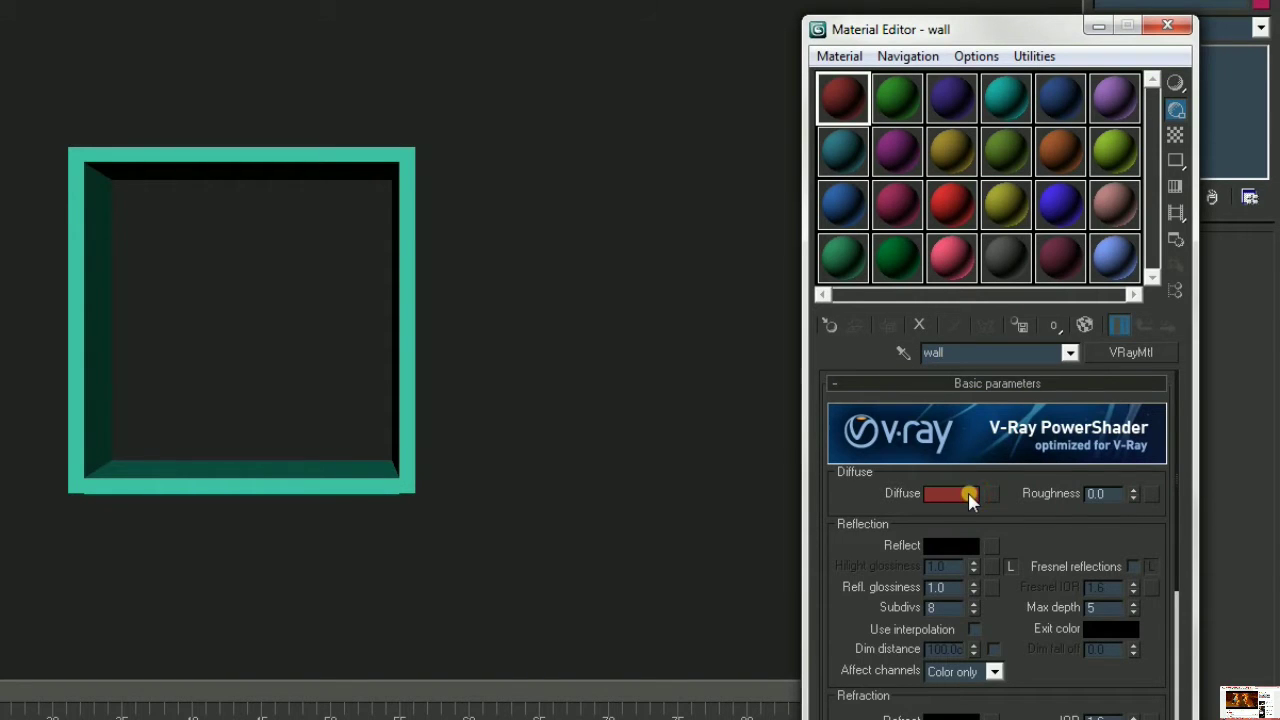
left_click(968, 494)
left_click(198, 153)
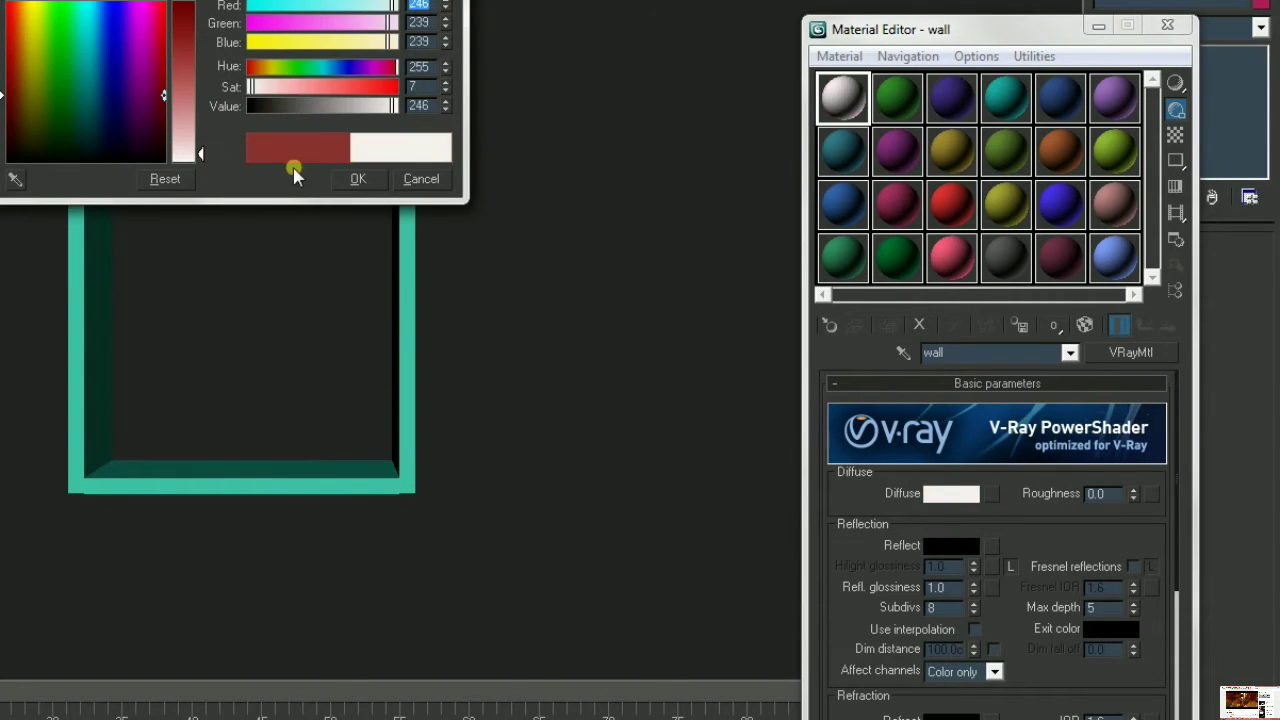
left_click(352, 180)
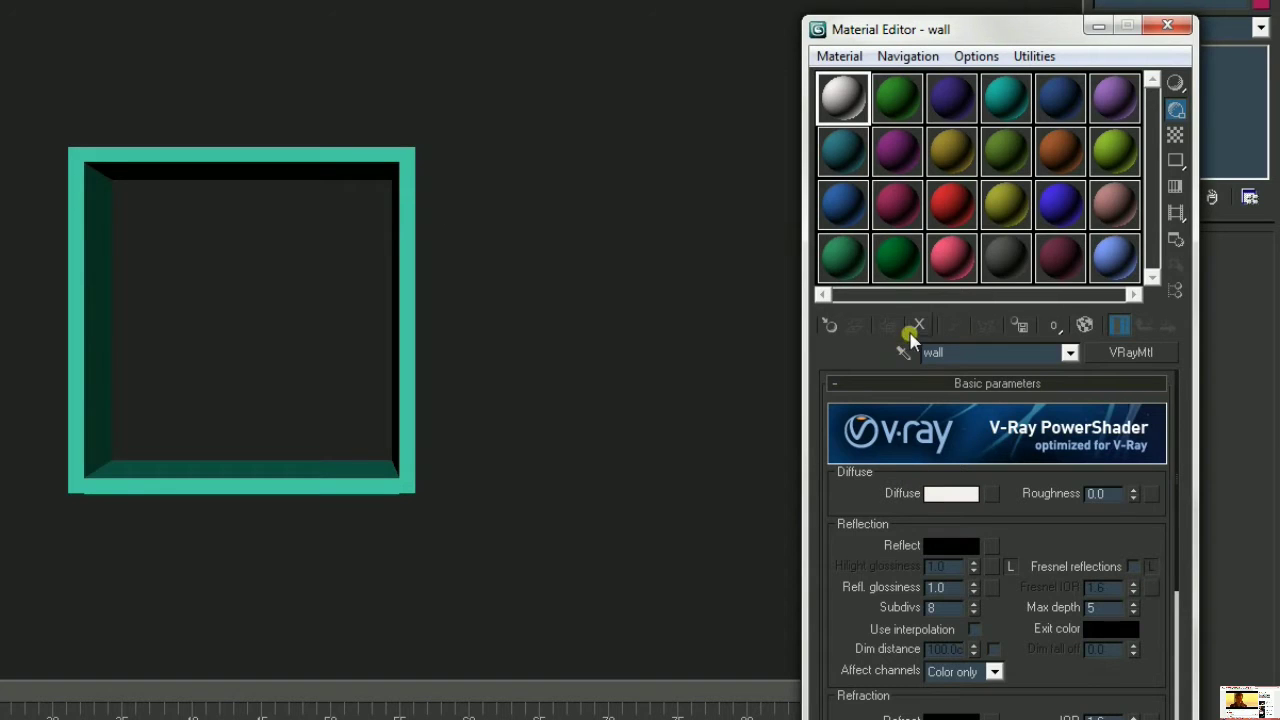
- Assign the 'wall' material to all the room walls
left_click(479, 256)
left_click(887, 326)
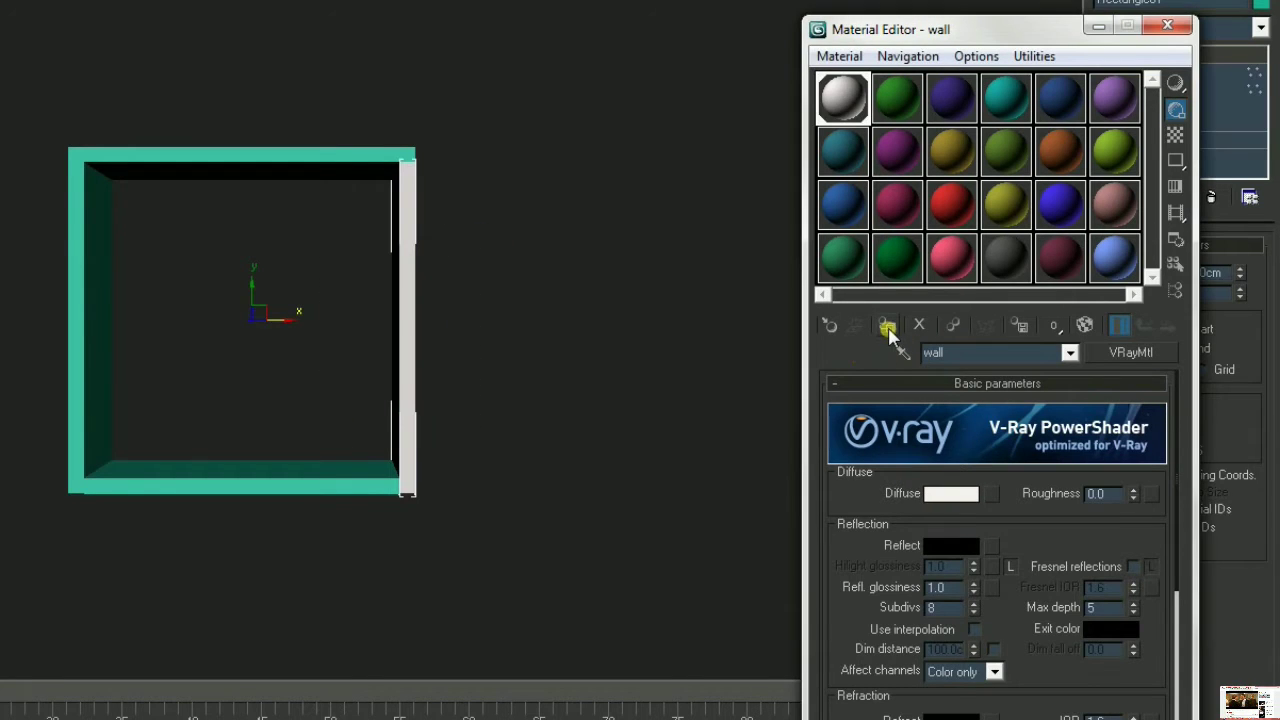
left_click_drag(534, 6, 30, 540)
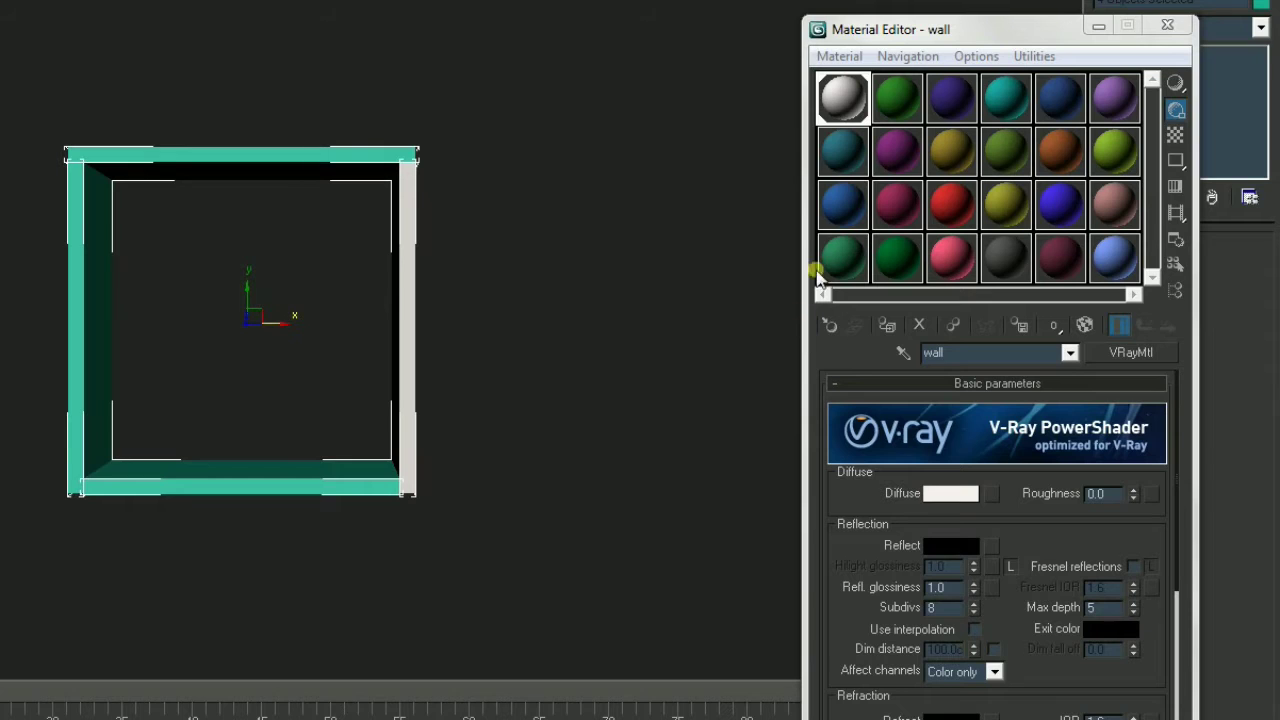
left_click(887, 326)
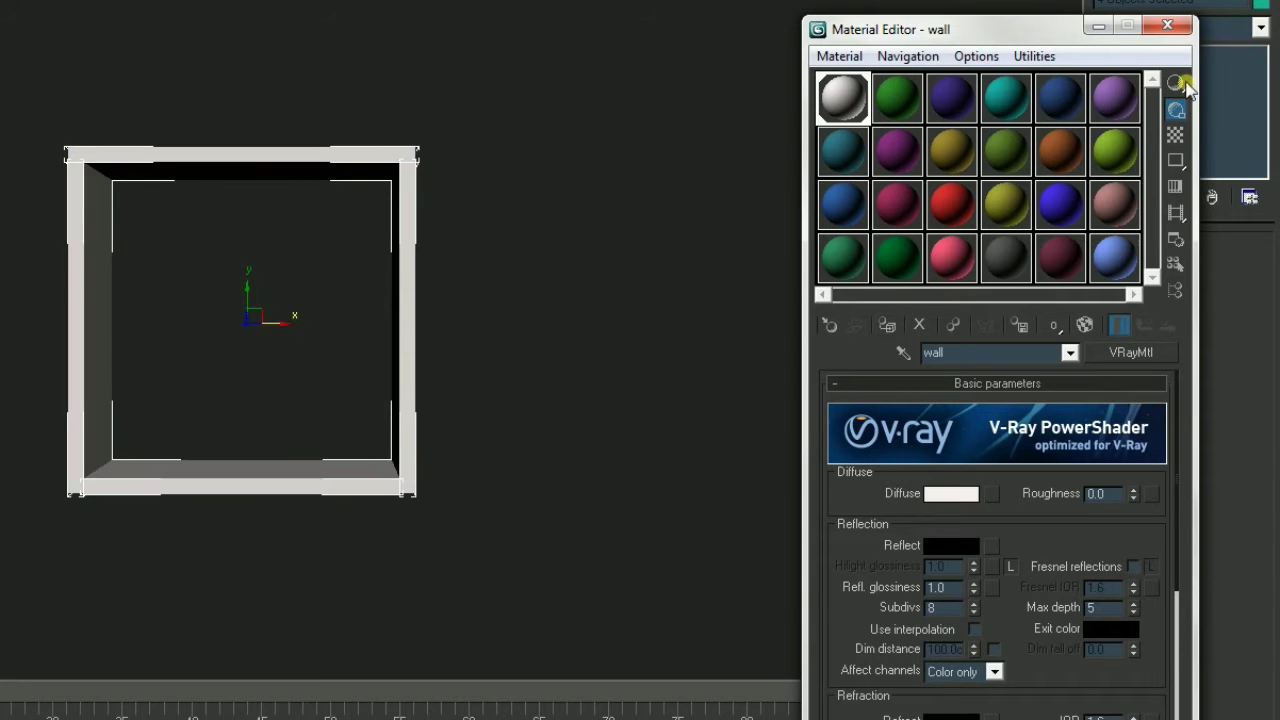
left_click(1167, 26)
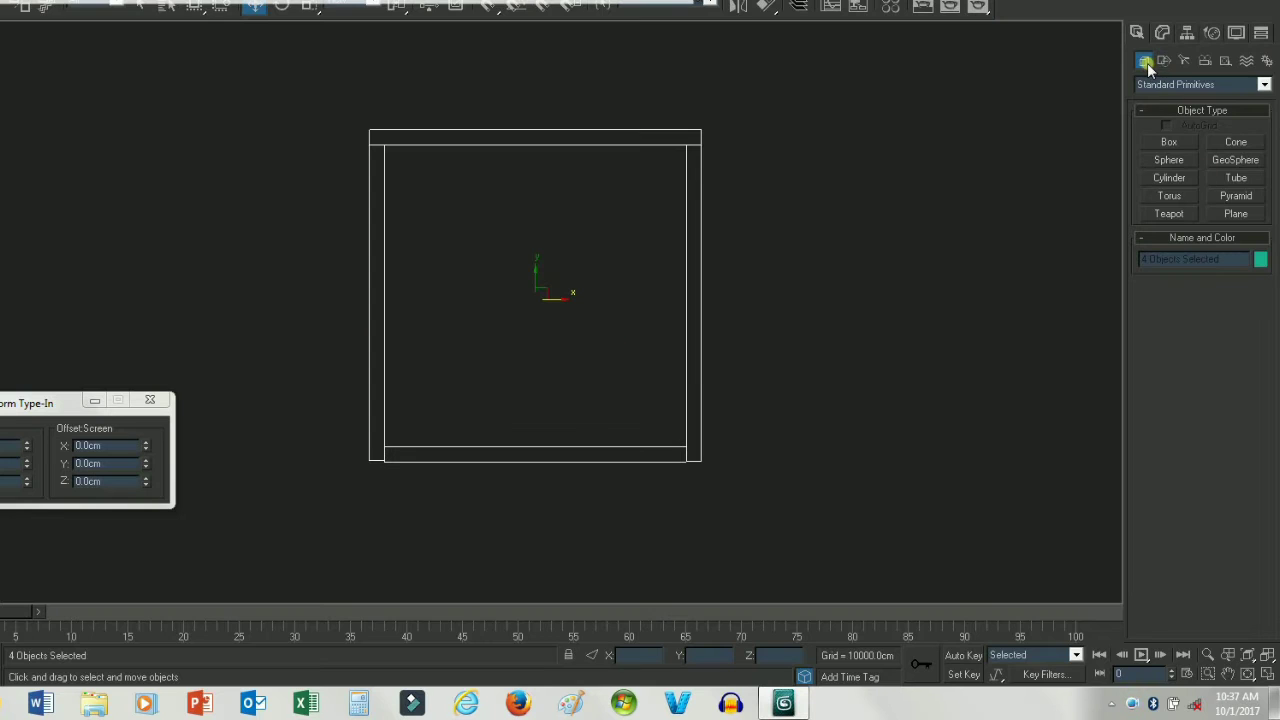
- Create a floor Plane covering the room in Top view
left_click(1211, 198)
left_click(1228, 216)
left_click_drag(364, 131, 713, 474)
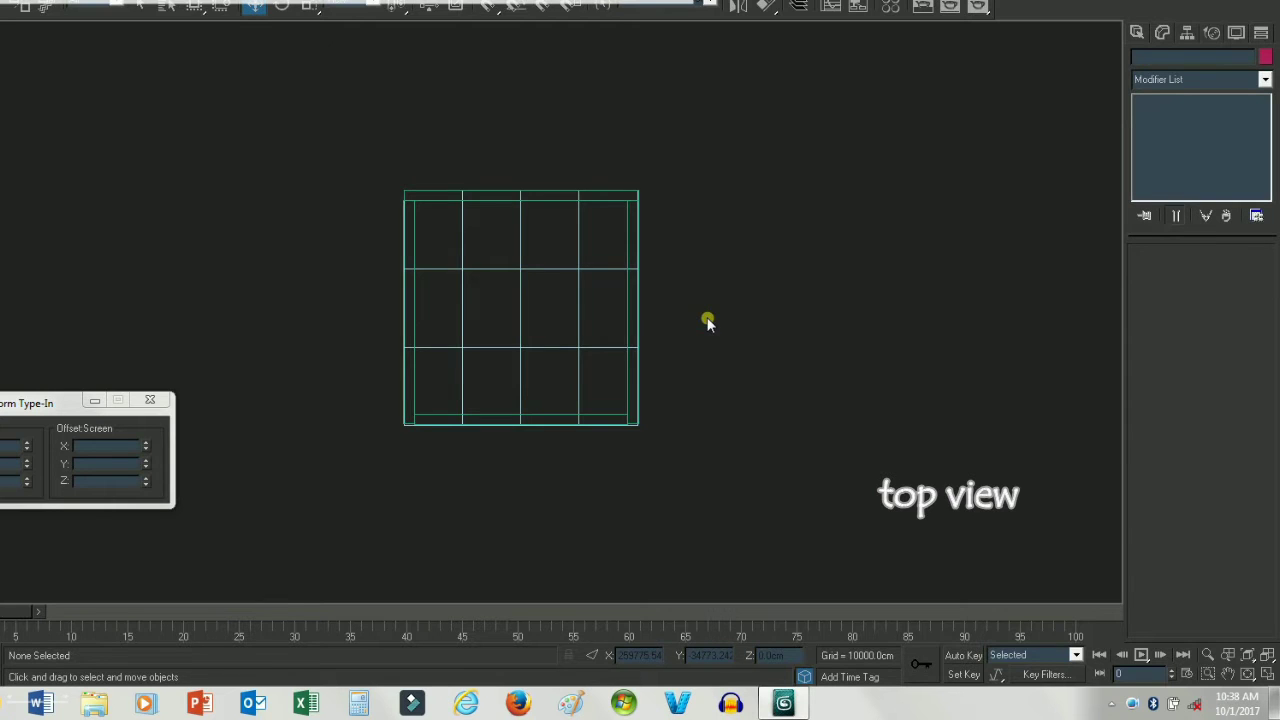
- Put the red material on the floor plane and name a new material 'floo'
left_click_drag(1014, 222, 531, 299)
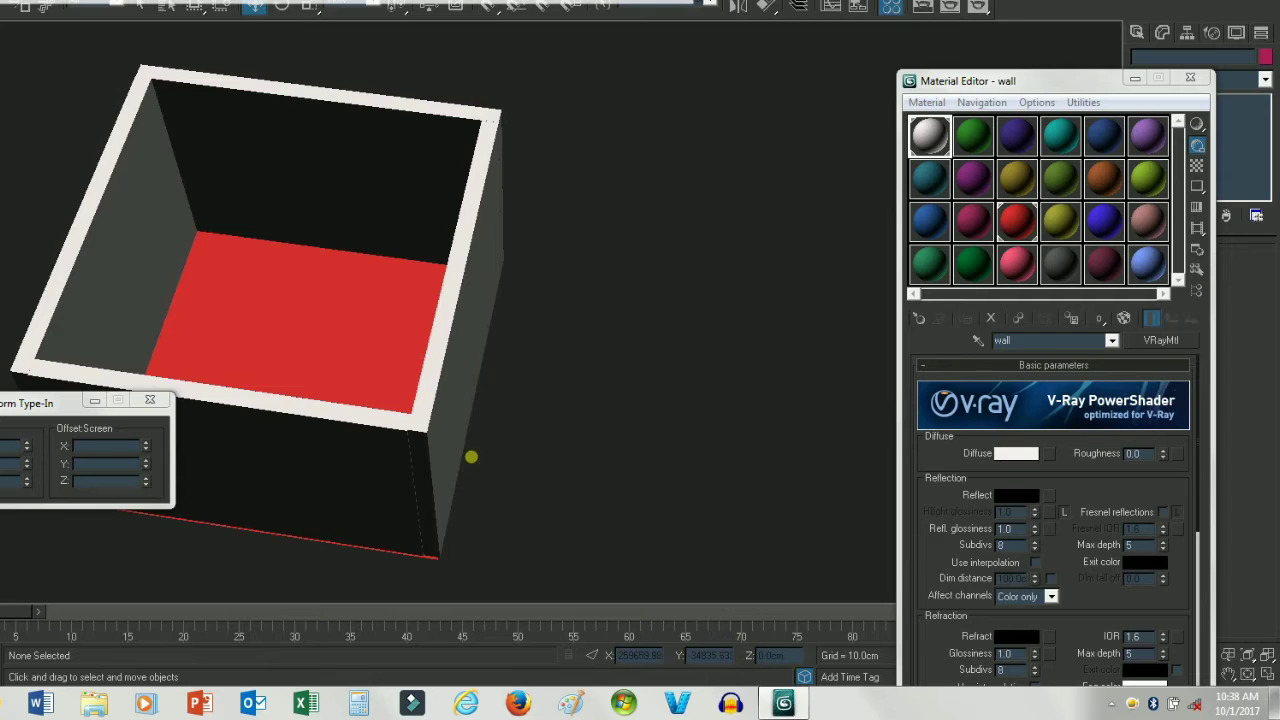
left_click(268, 345)
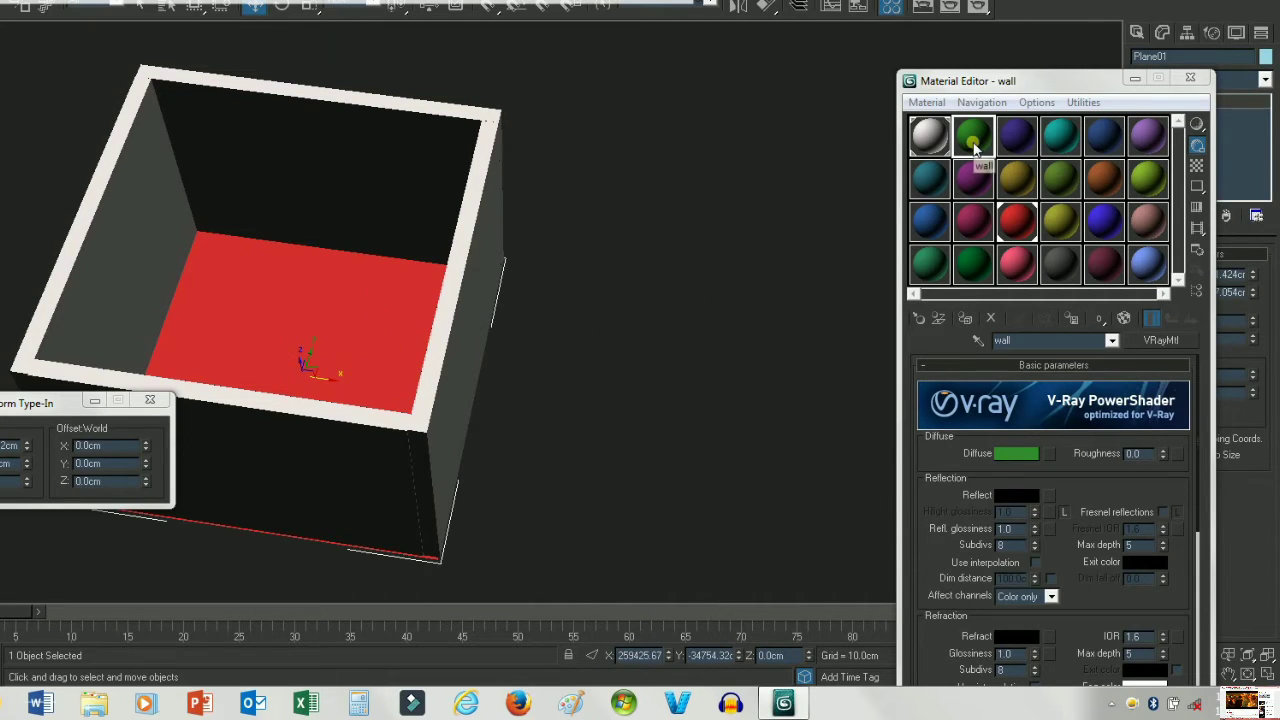
double_click(990, 340)
type("floo")
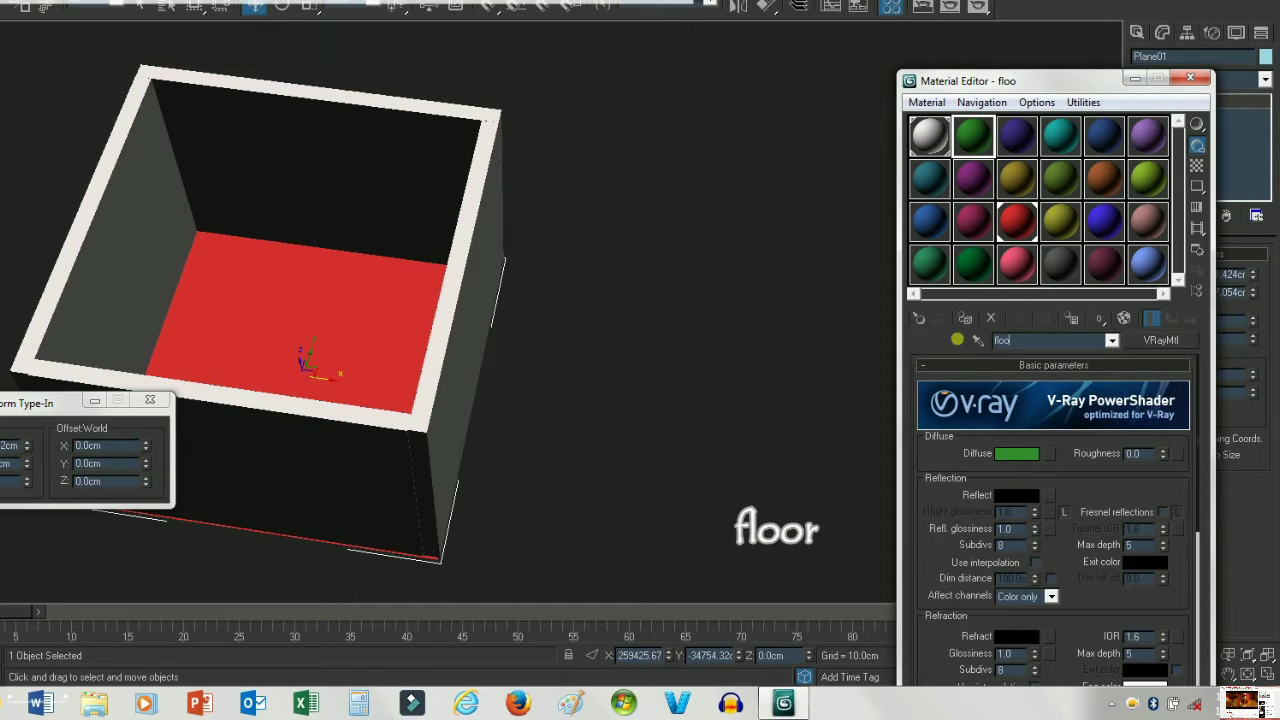
- Set the 'floo' material's Diffuse colour to a muted grey-olive
left_click(1007, 455)
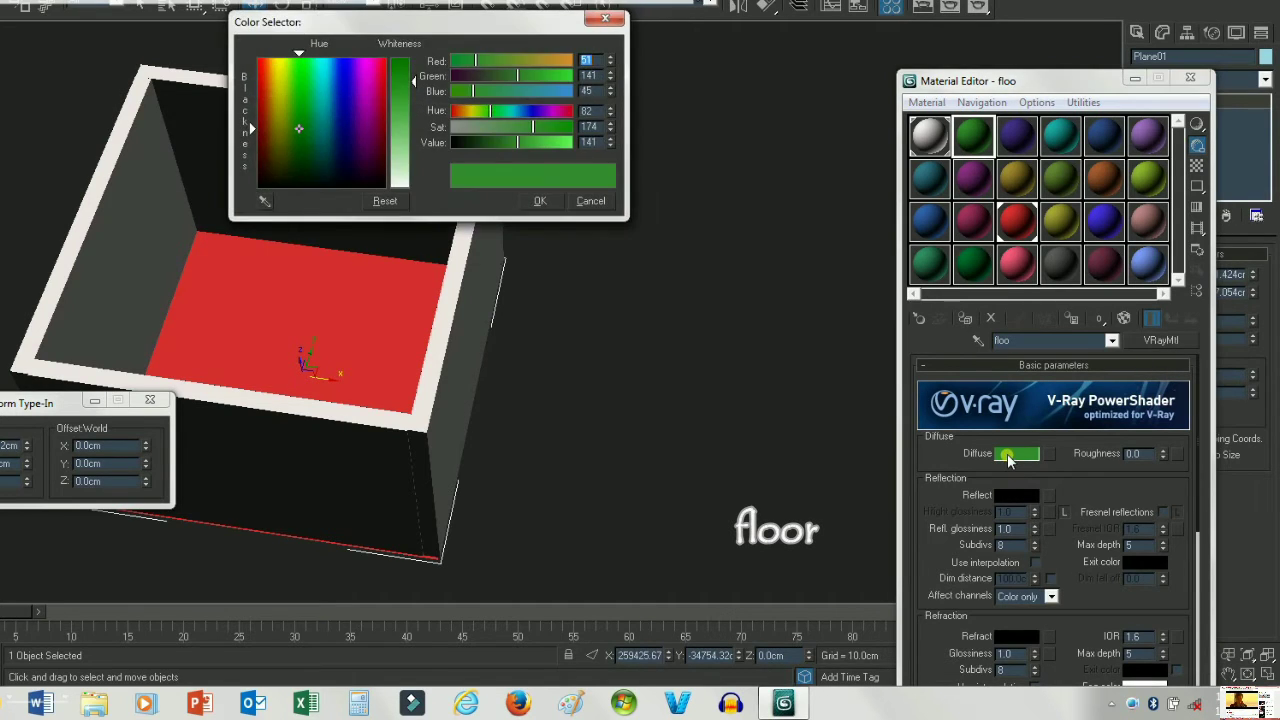
left_click_drag(398, 180, 405, 190)
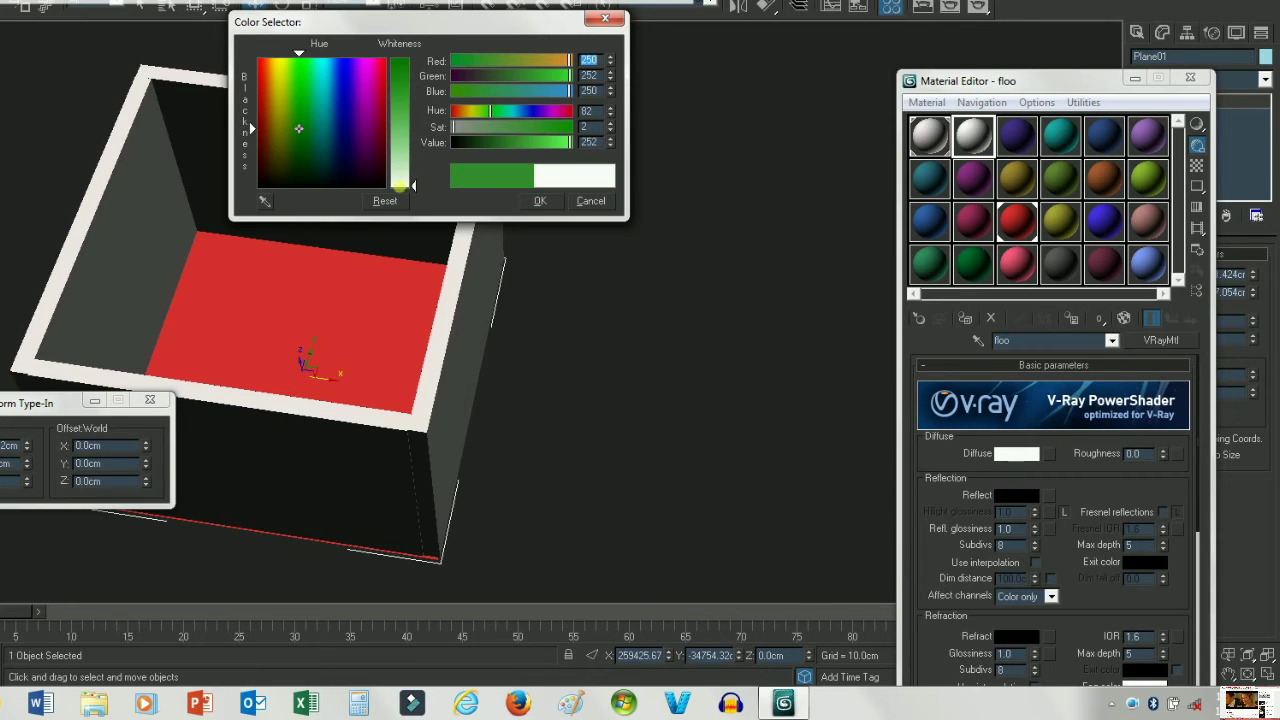
left_click(541, 203)
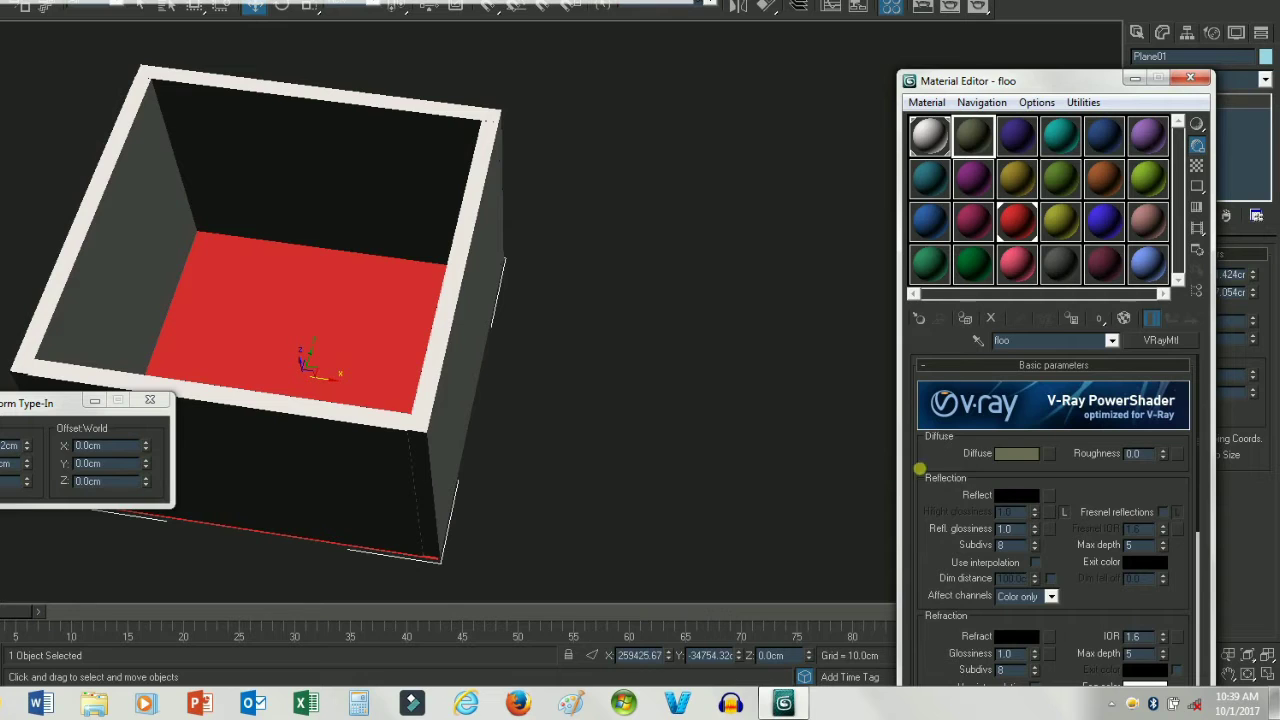
left_click_drag(1044, 83, 980, 0)
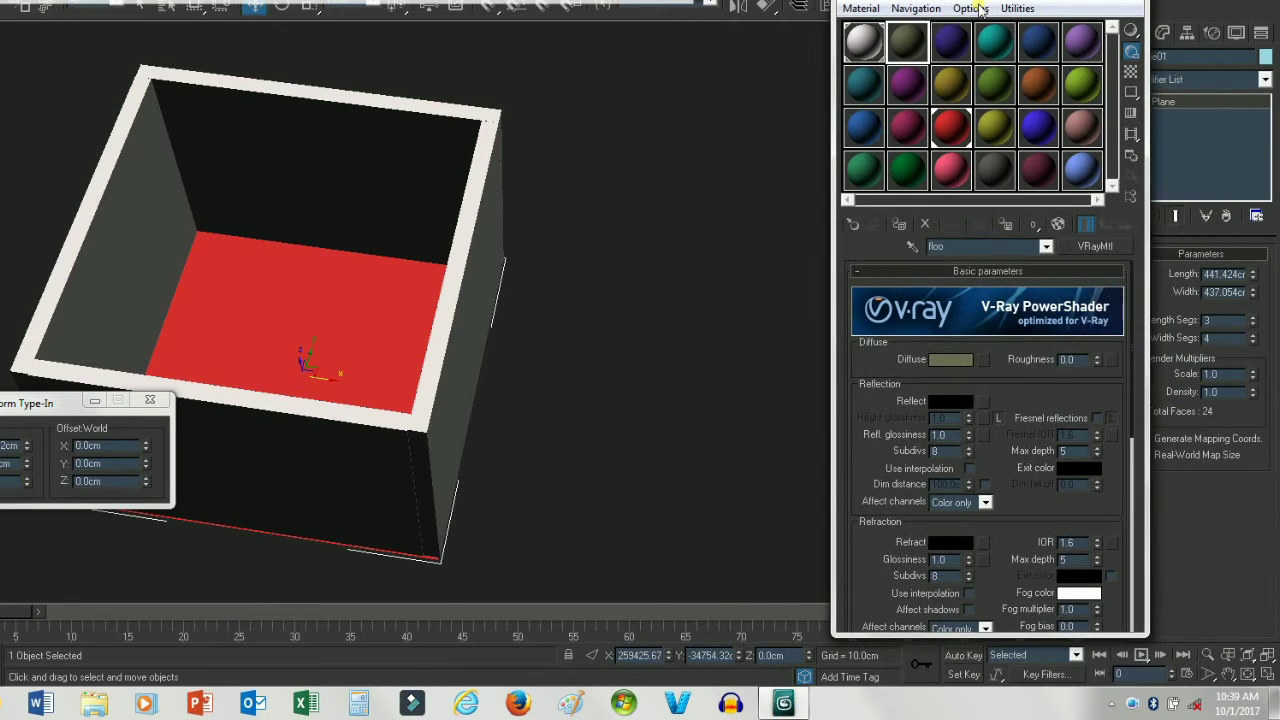
- Give 'floo' an 18-grey Reflect colour with 0.99 glossiness and assign it to the floor
left_click(962, 401)
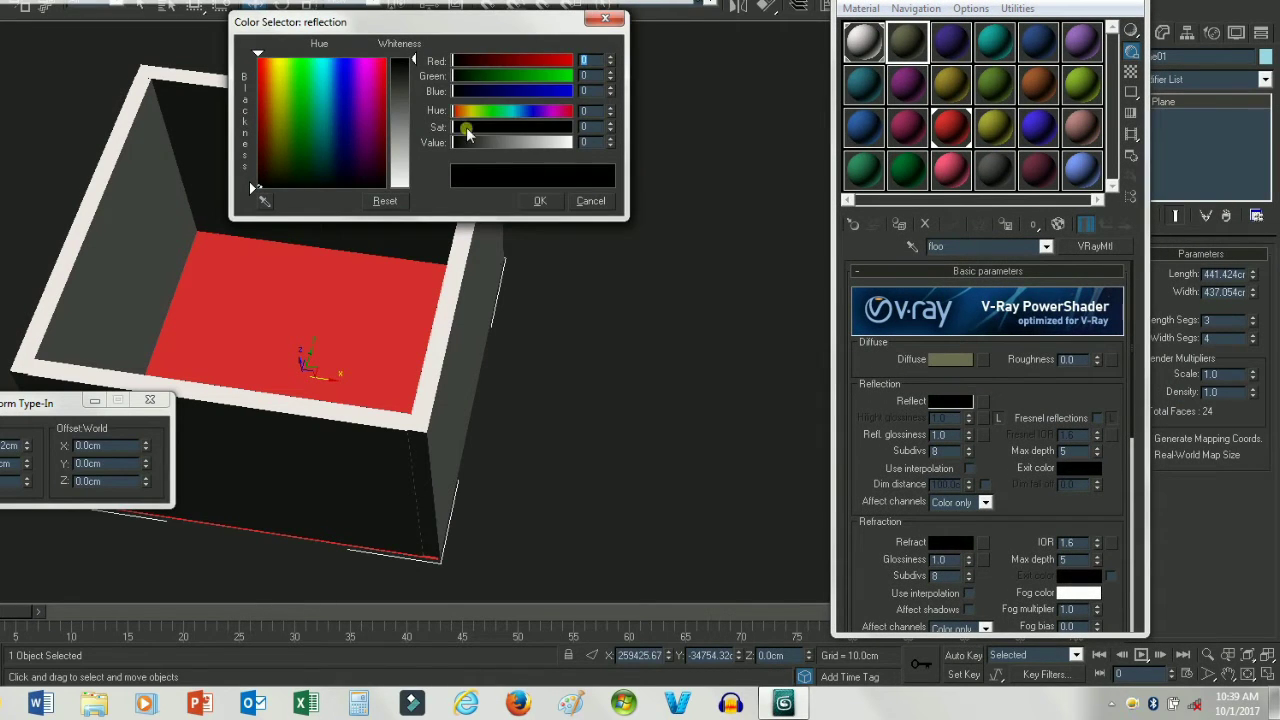
type("15")
key("Return")
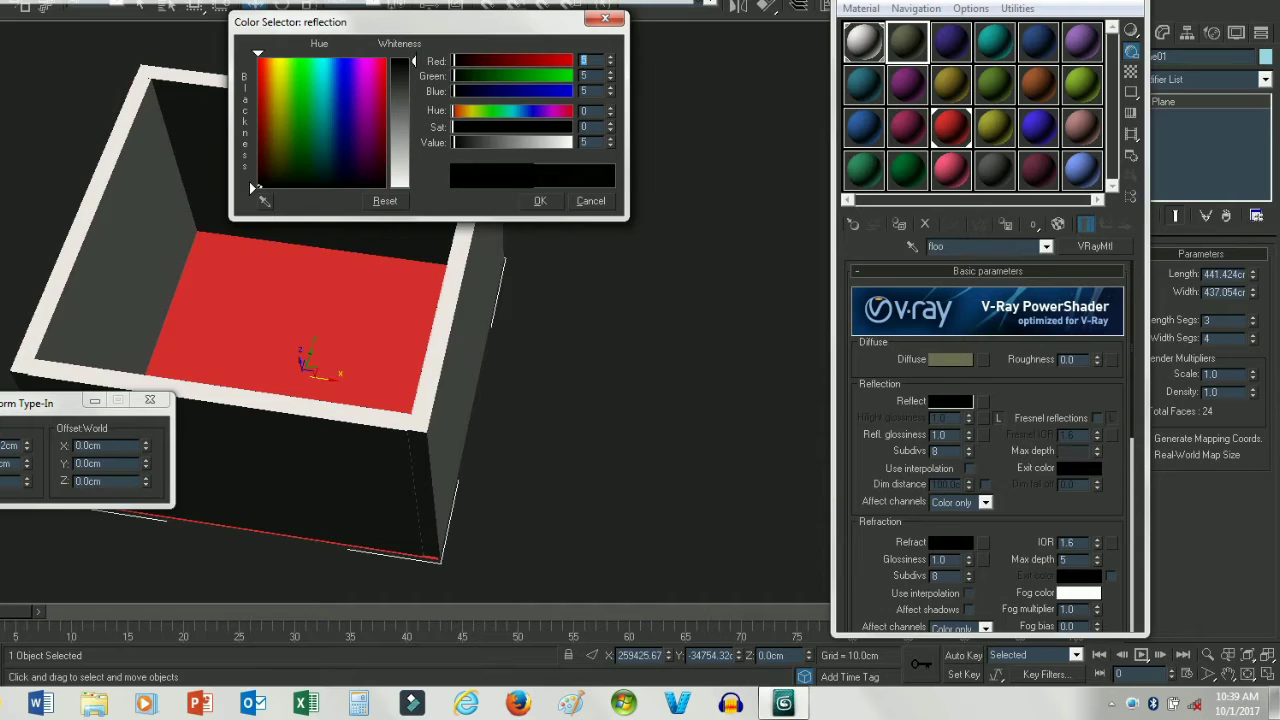
type("18")
key("Return")
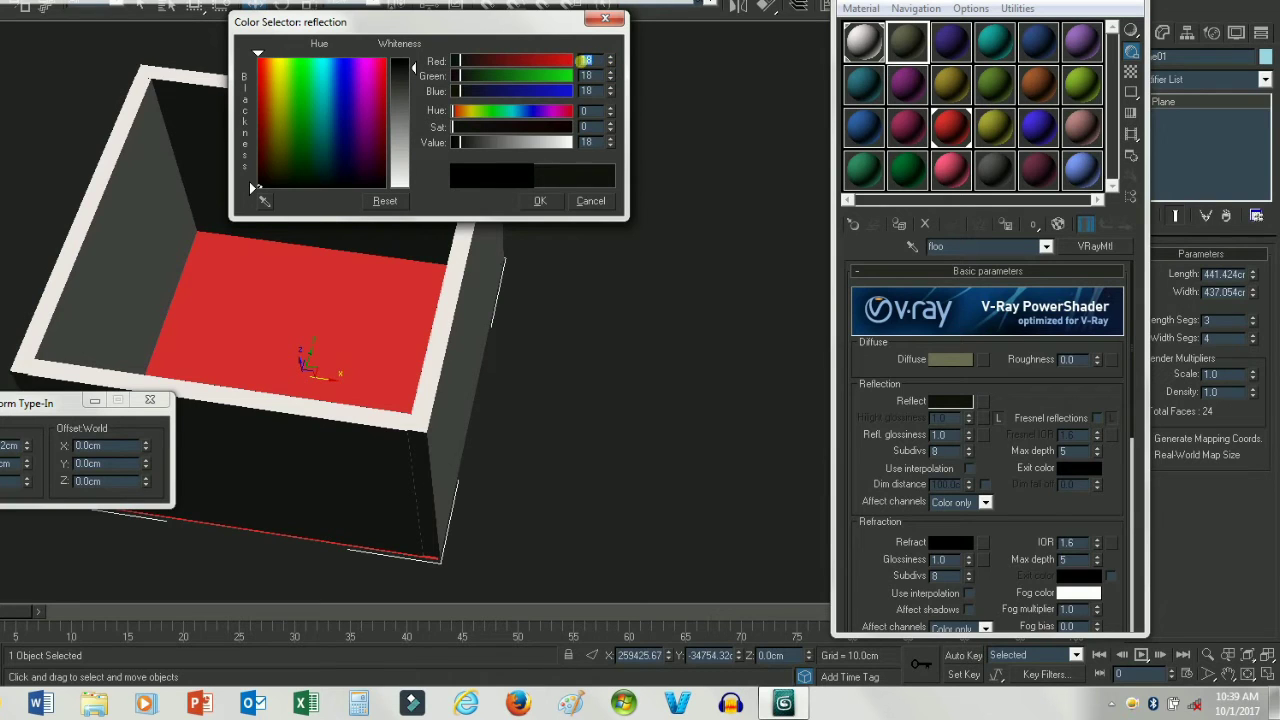
key("Tab")
left_click(563, 200)
left_click(549, 201)
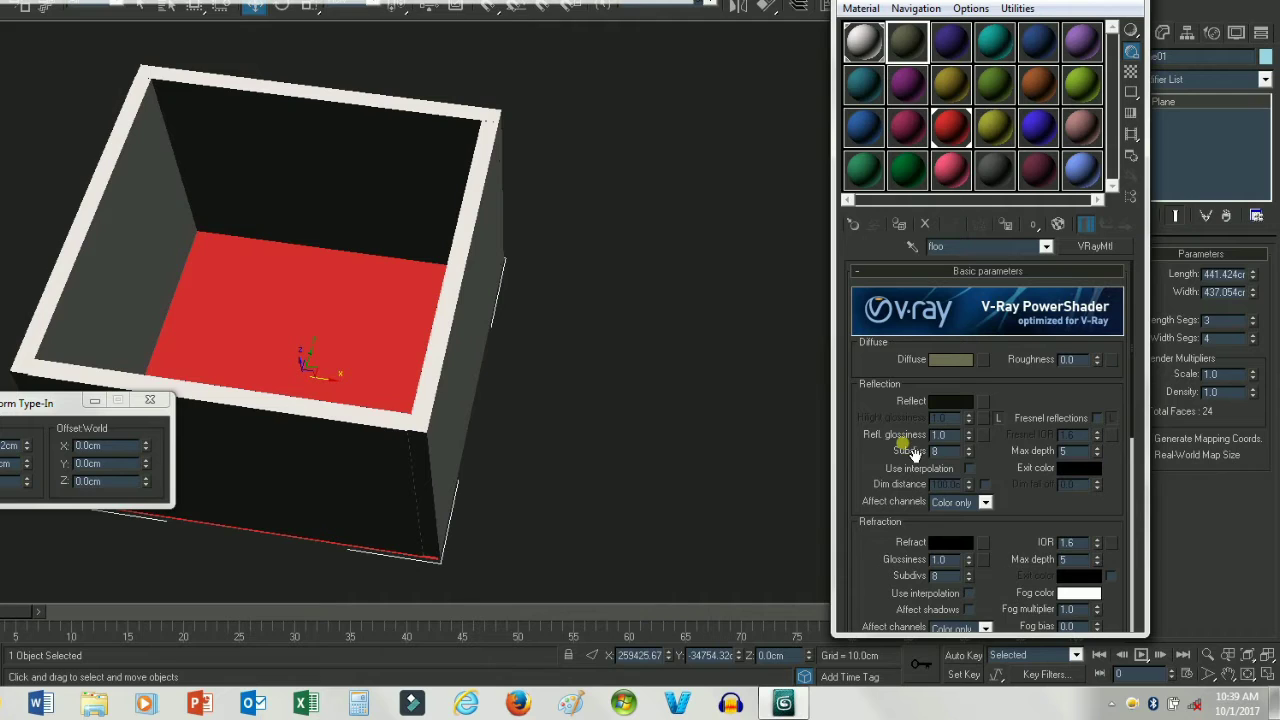
left_click(968, 438)
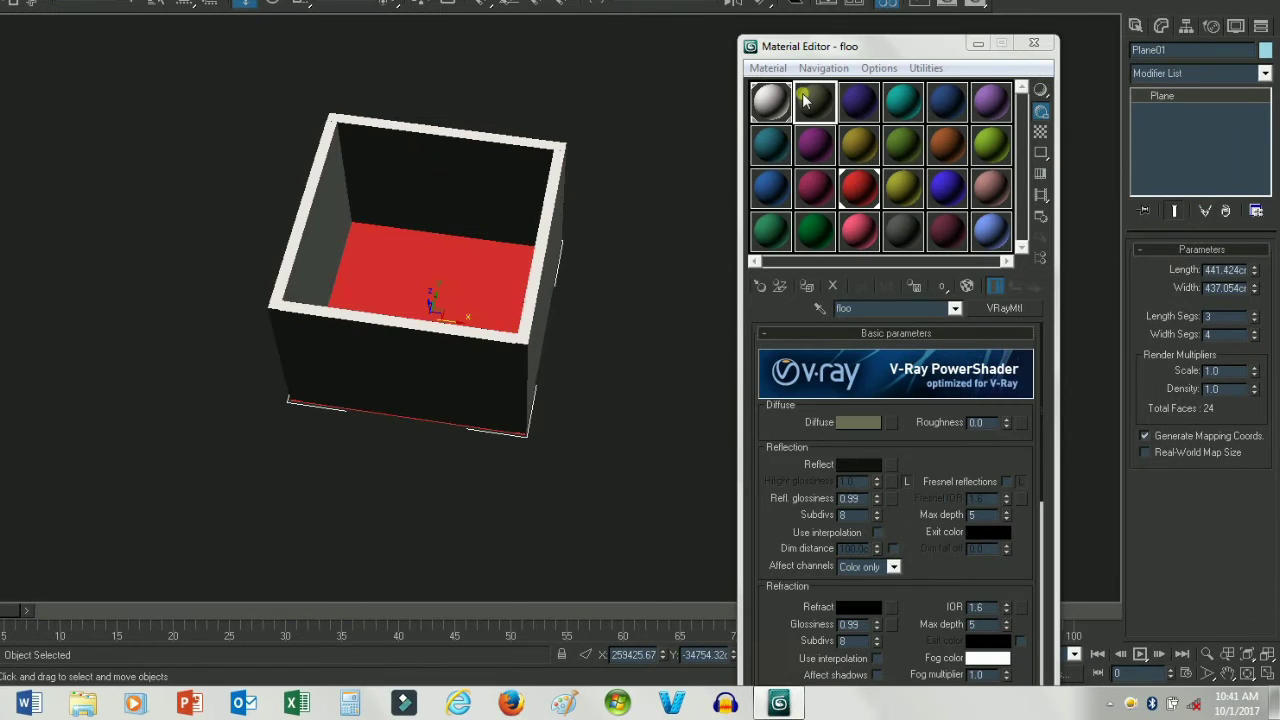
left_click(808, 287)
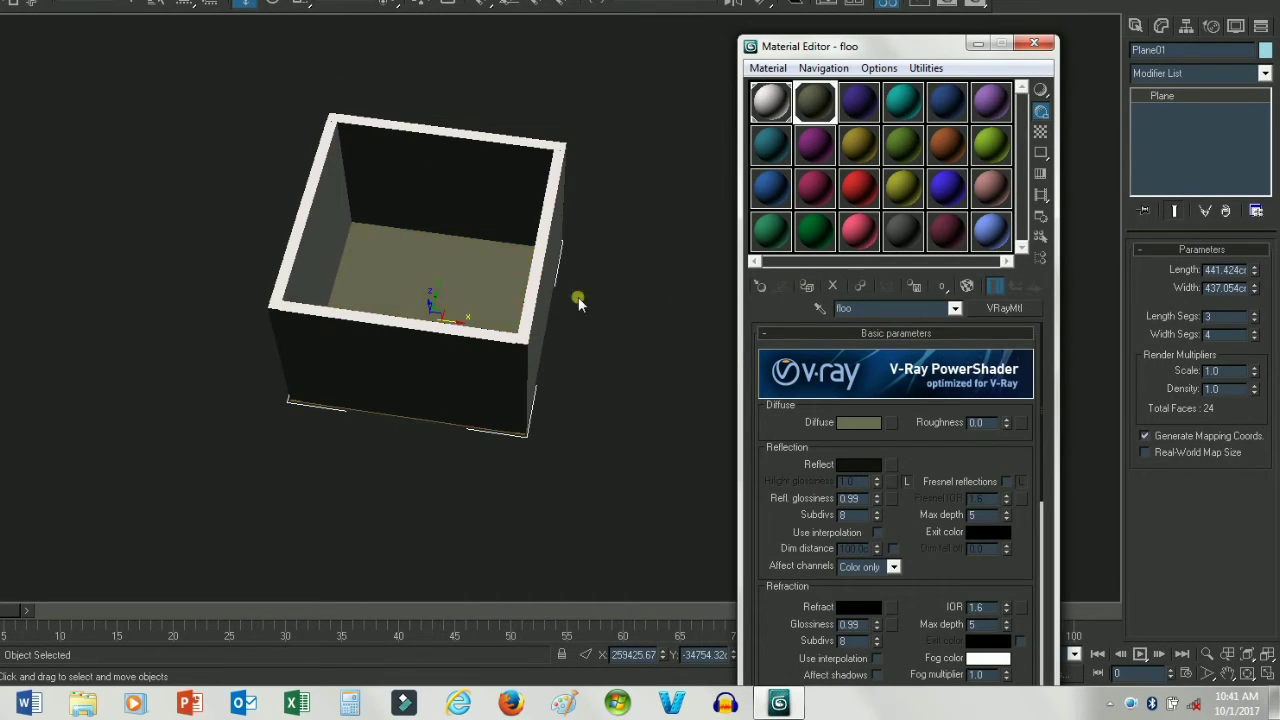
- Test-render the room with its olive floor, then return to the four-viewport layout
scroll(523, 320, "up", 2)
scroll(525, 329, "up", 3)
scroll(467, 368, "down", 3)
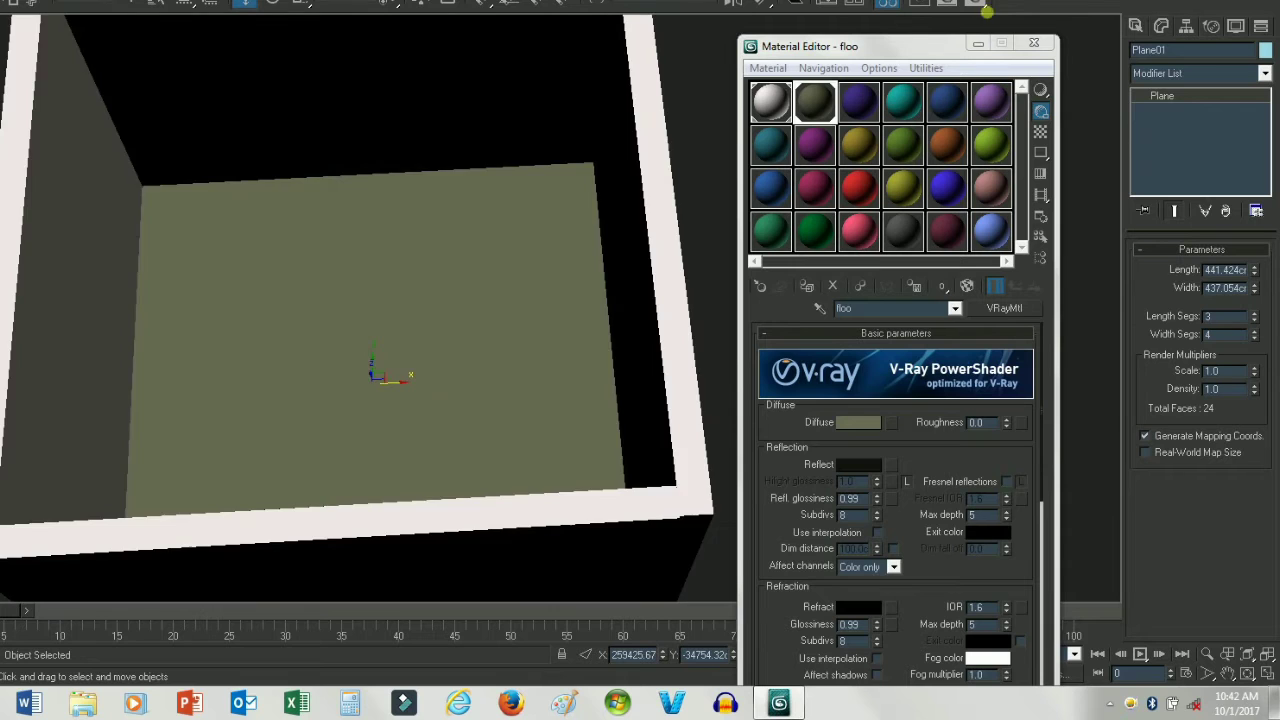
left_click(975, 5)
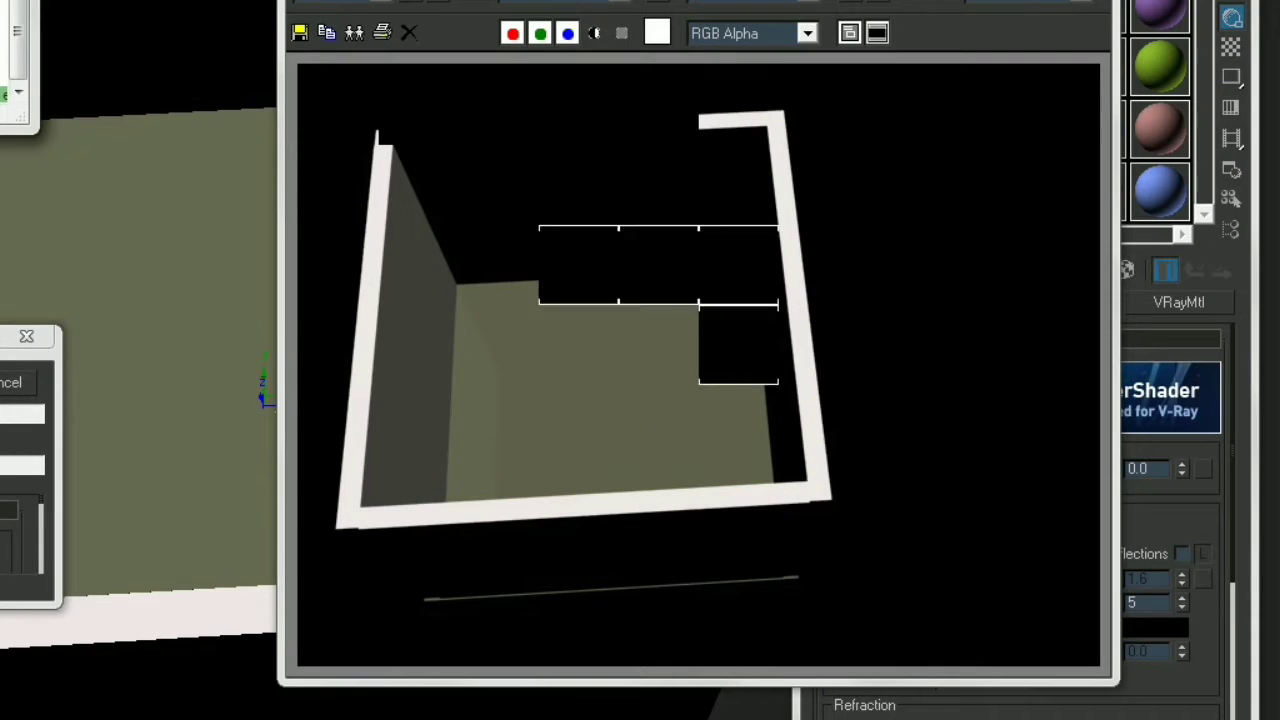
left_click(481, 323)
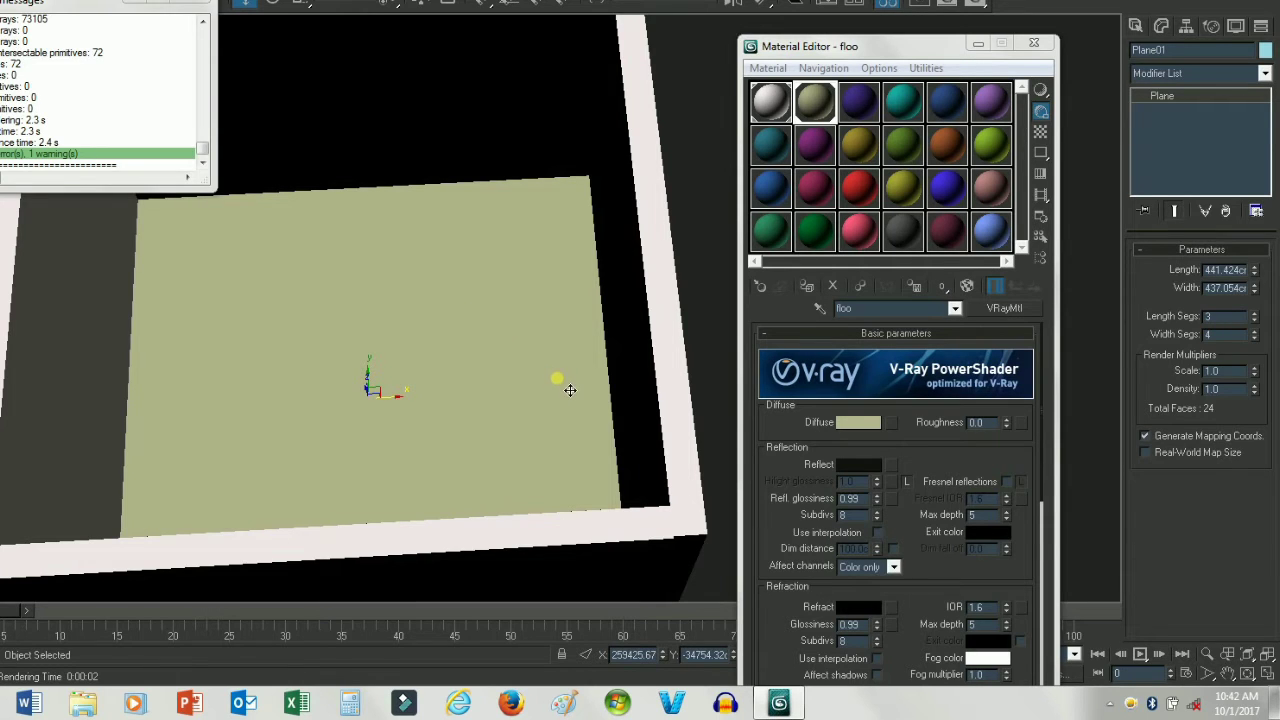
left_click(492, 333)
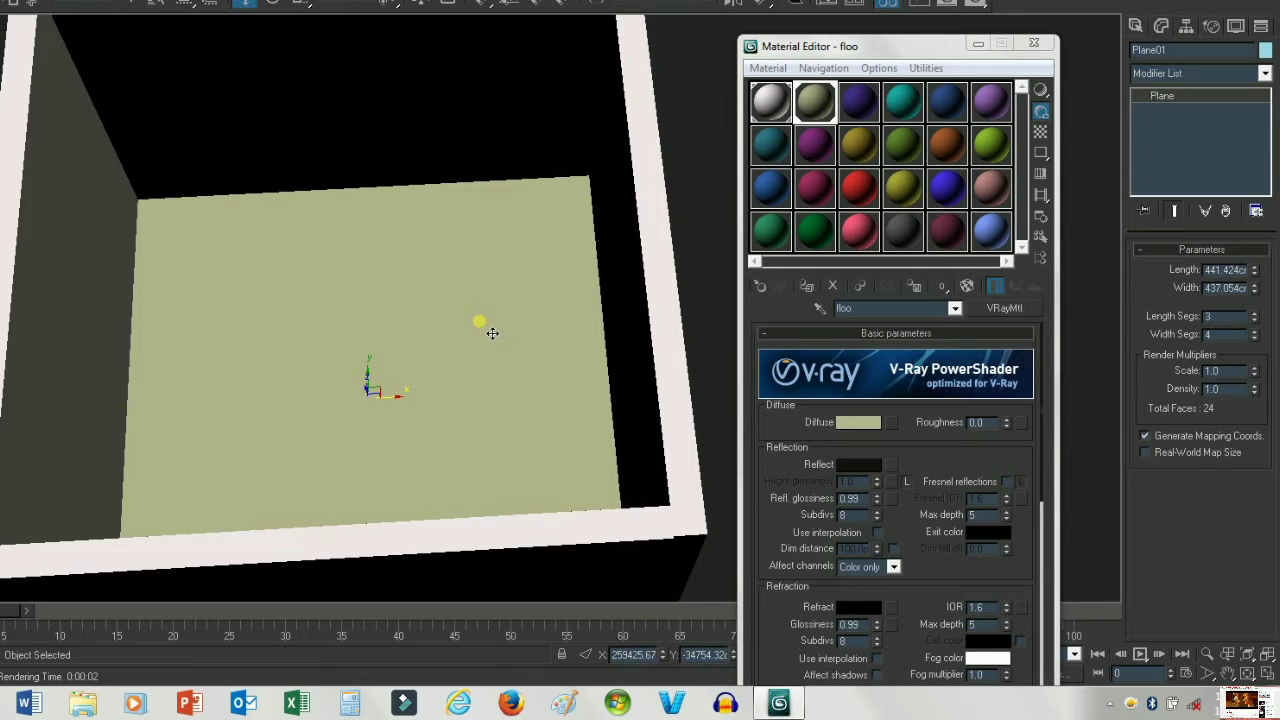
key("alt+w")
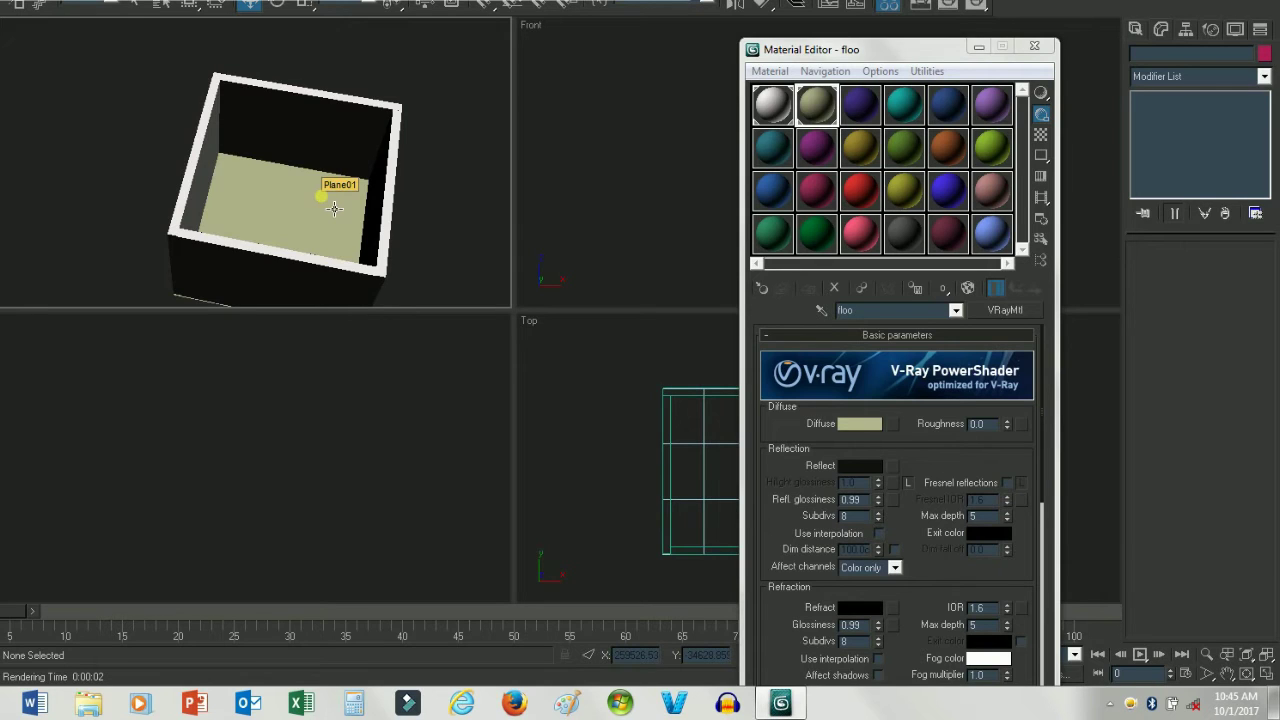
left_click(818, 104)
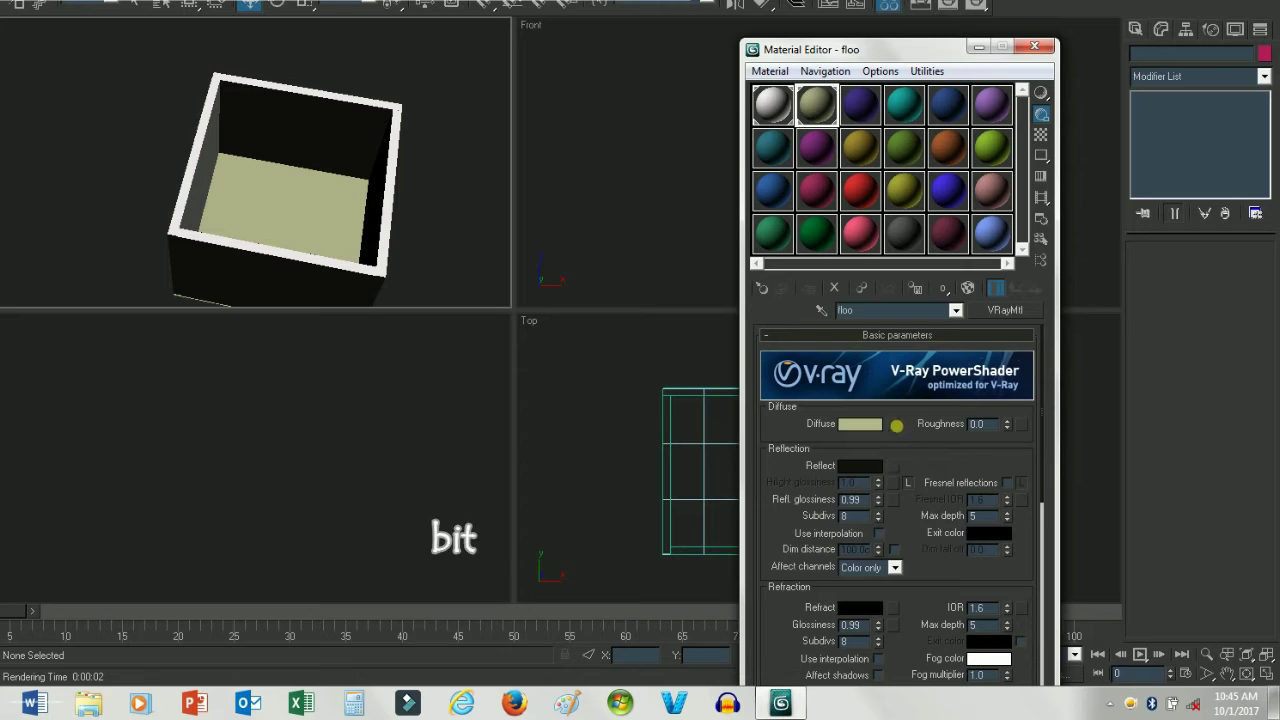
- Load the STONMARB AVO12X12 marble bitmap into the floor material's Diffuse map
left_click(890, 424)
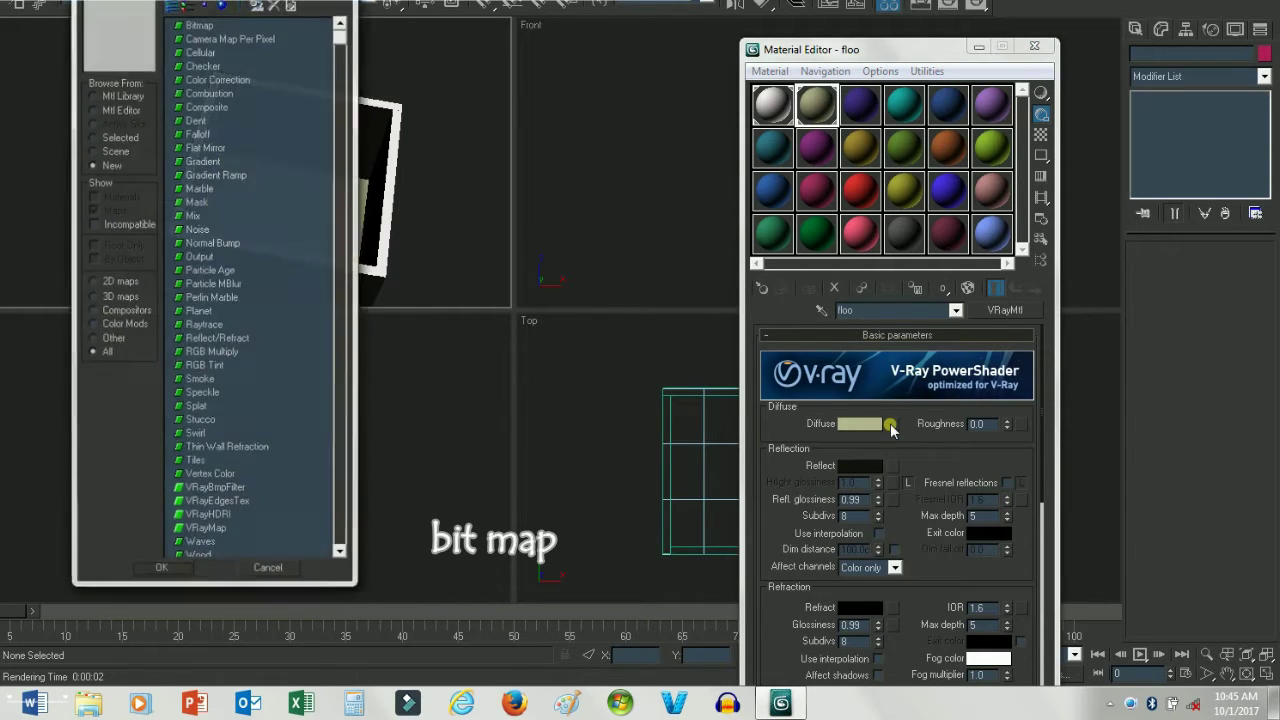
double_click(210, 24)
scroll(600, 285, "down", 1)
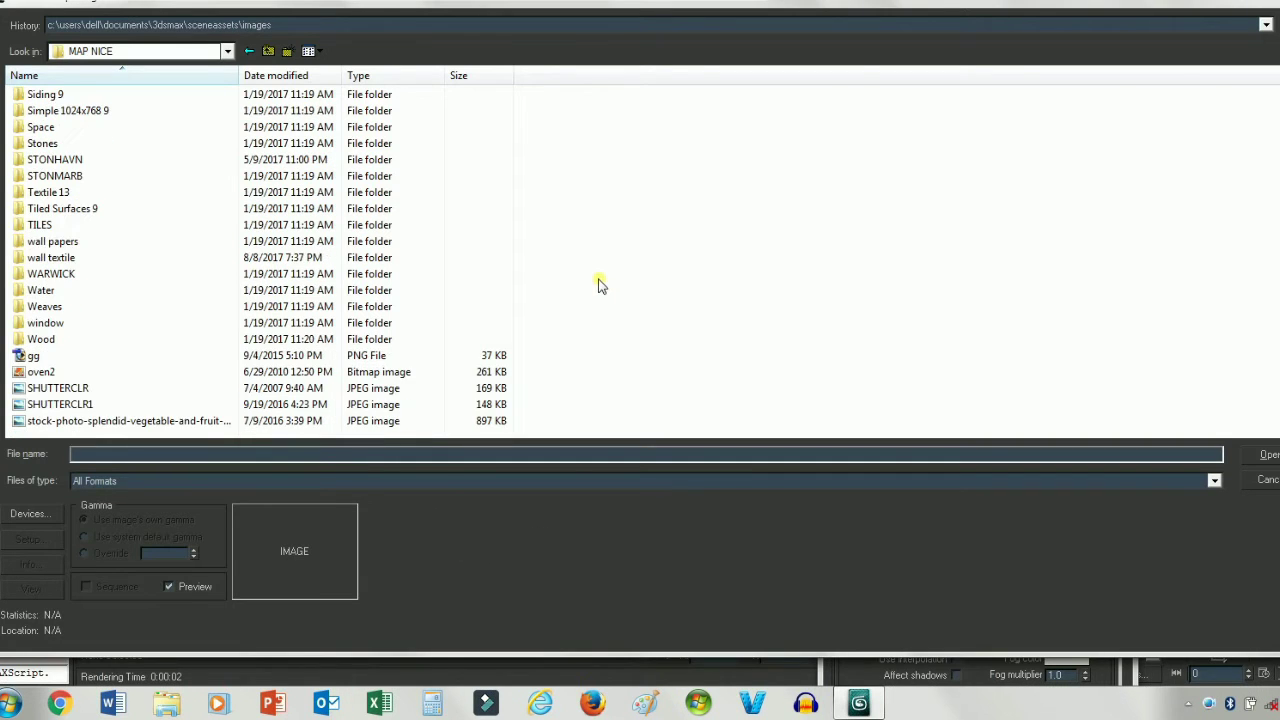
double_click(46, 177)
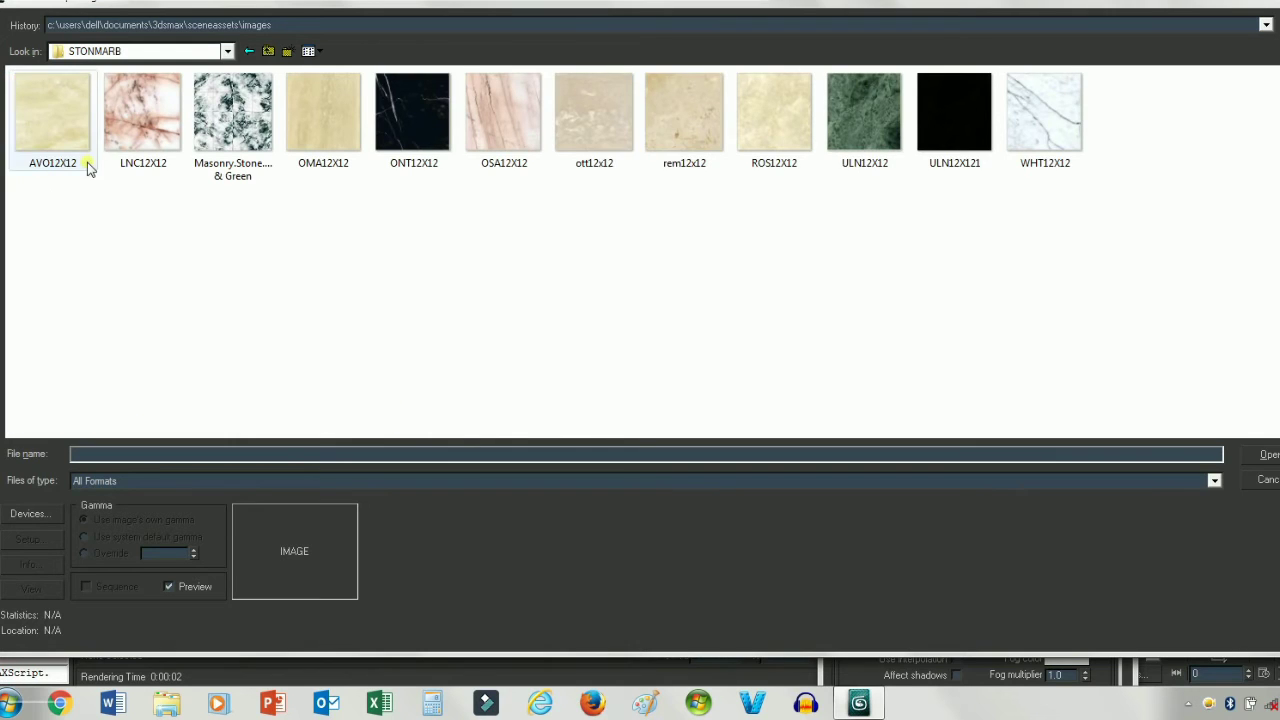
double_click(46, 120)
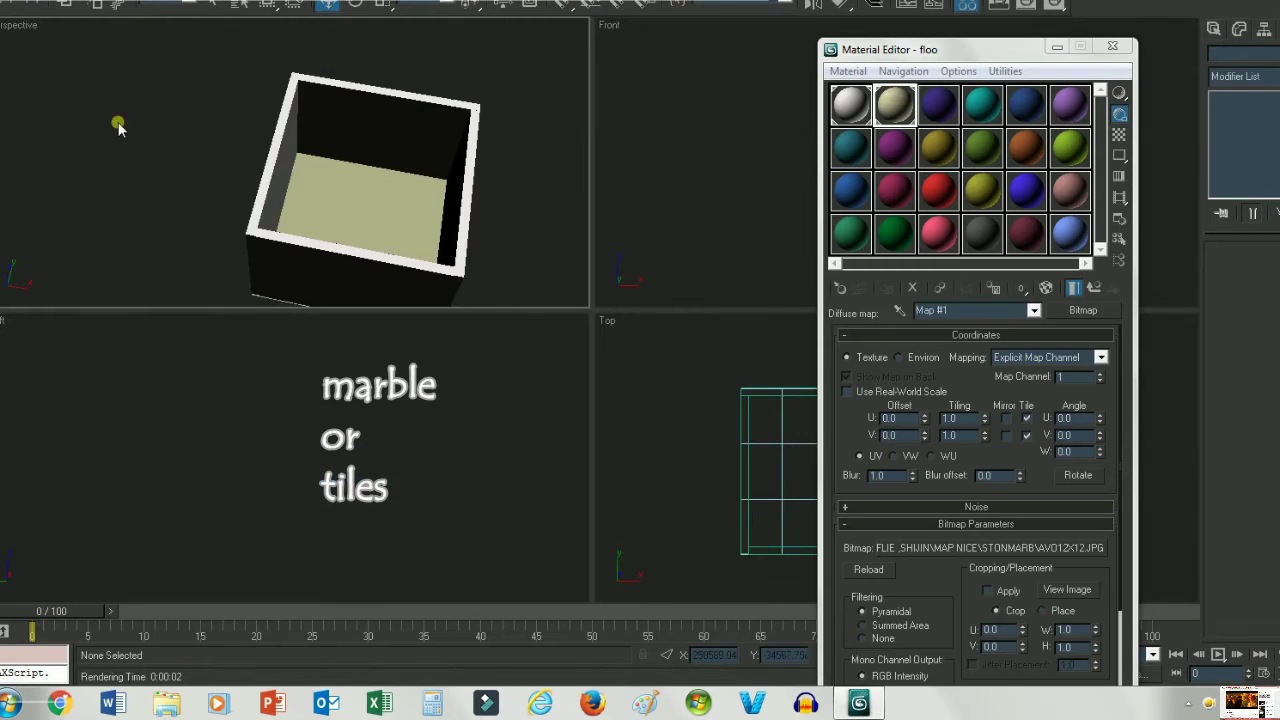
- Show the marble material shaded on the floor plane in the viewports
left_click(417, 206)
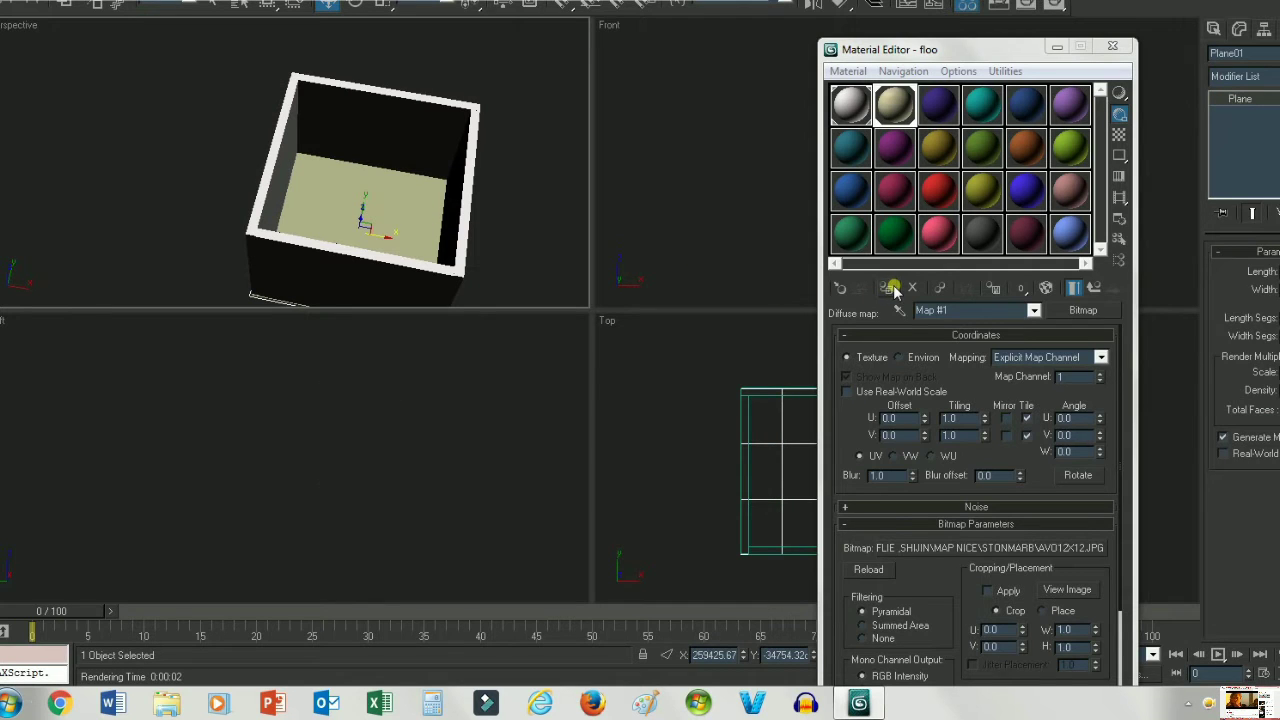
left_click(1045, 290)
middle_click_drag(534, 266, 530, 275, "alt")
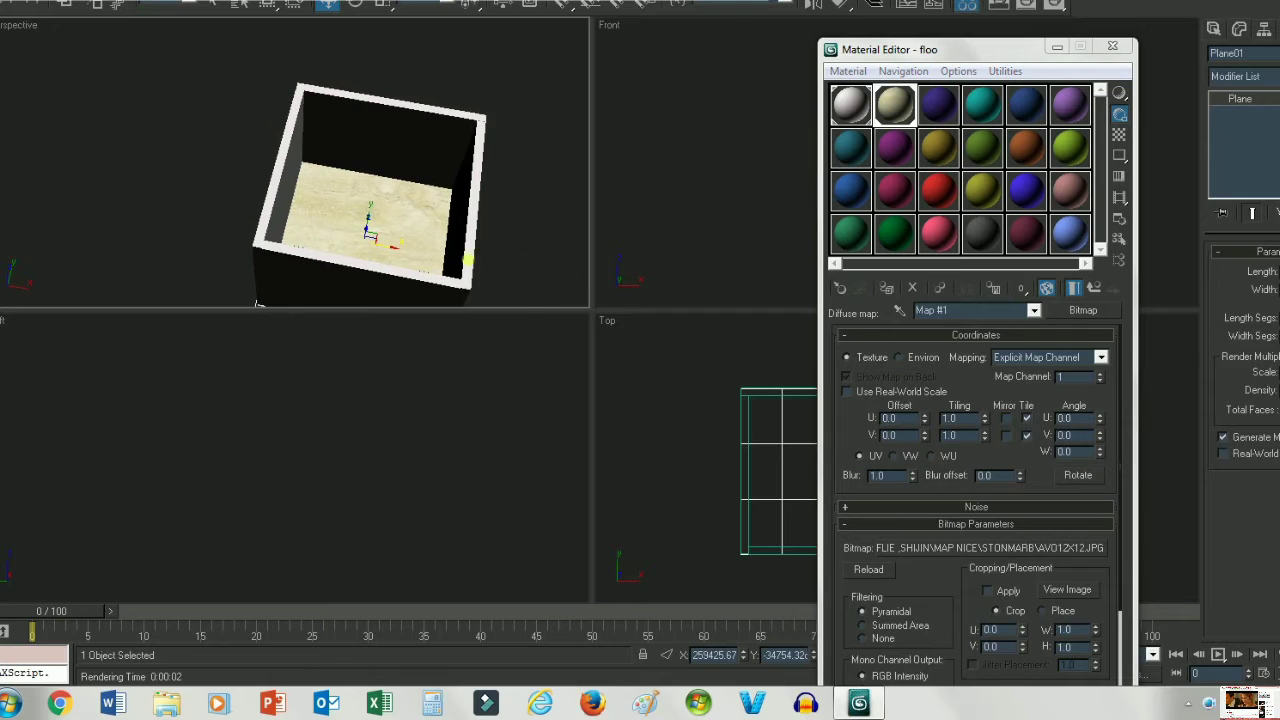
scroll(455, 264, "up", 3)
scroll(455, 264, "down", 2)
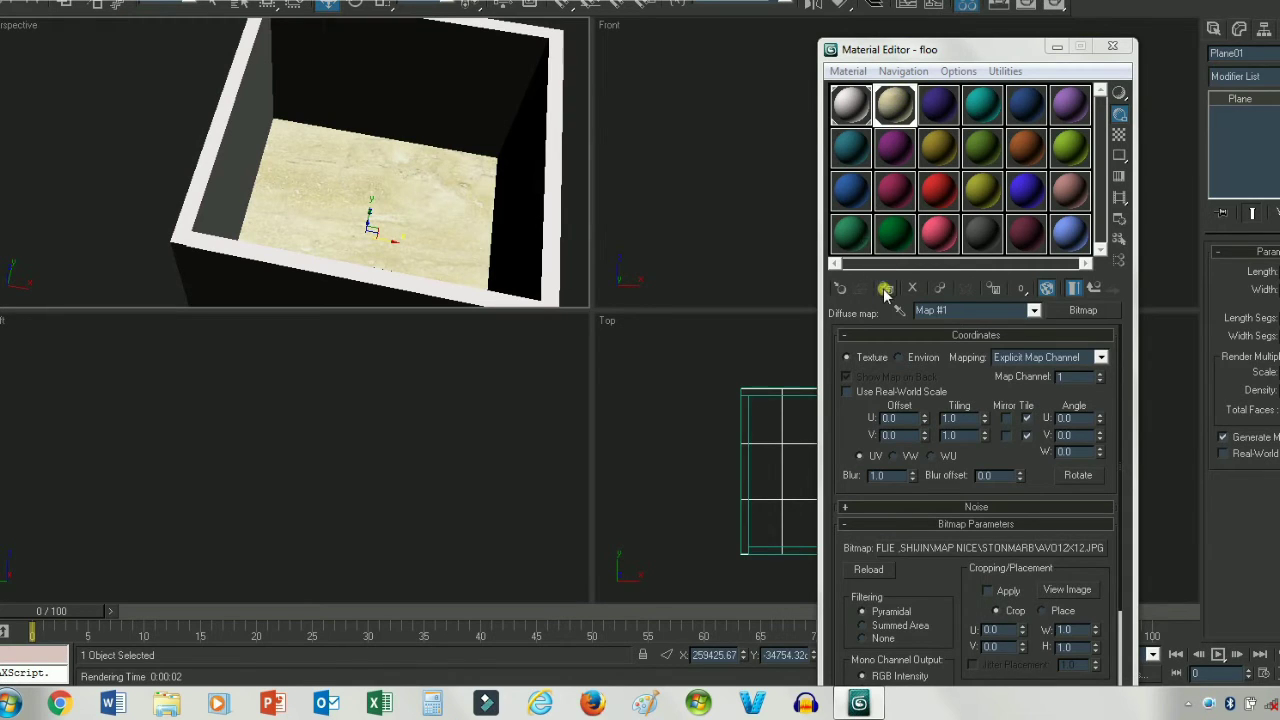
left_click(1046, 290)
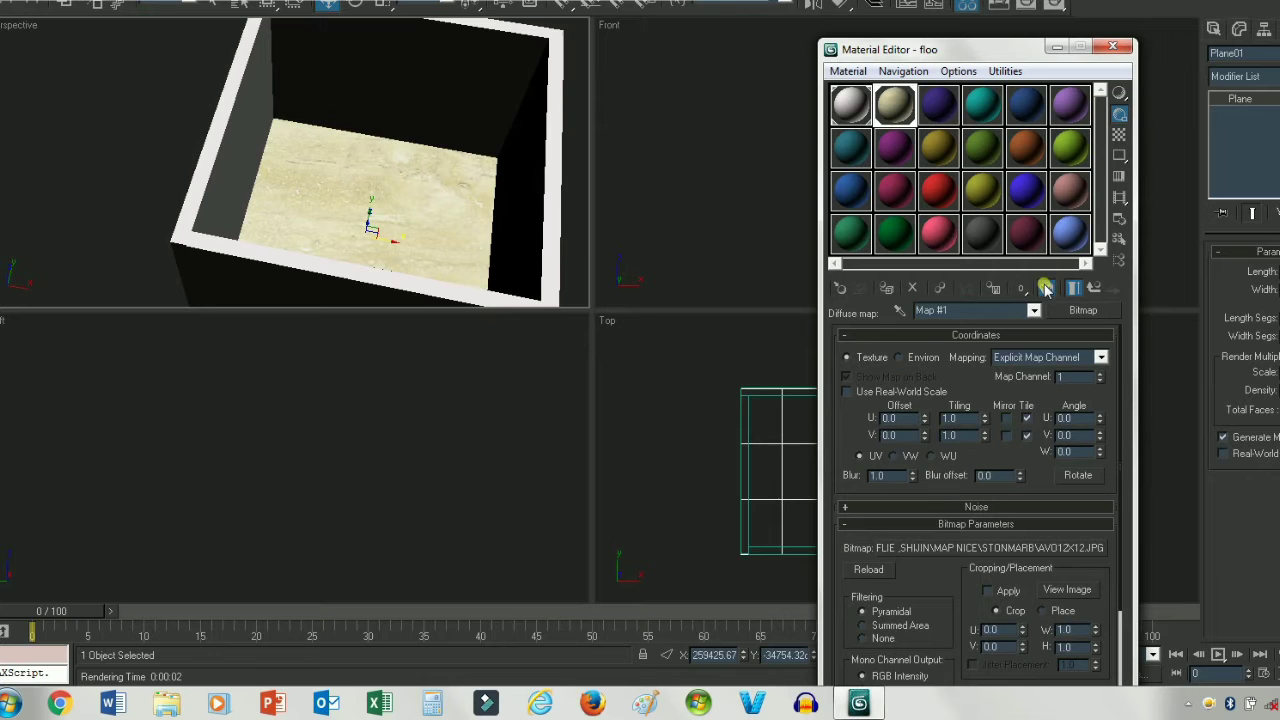
- Maximize the perspective view and test-render the marble floor
scroll(465, 222, "up", 3)
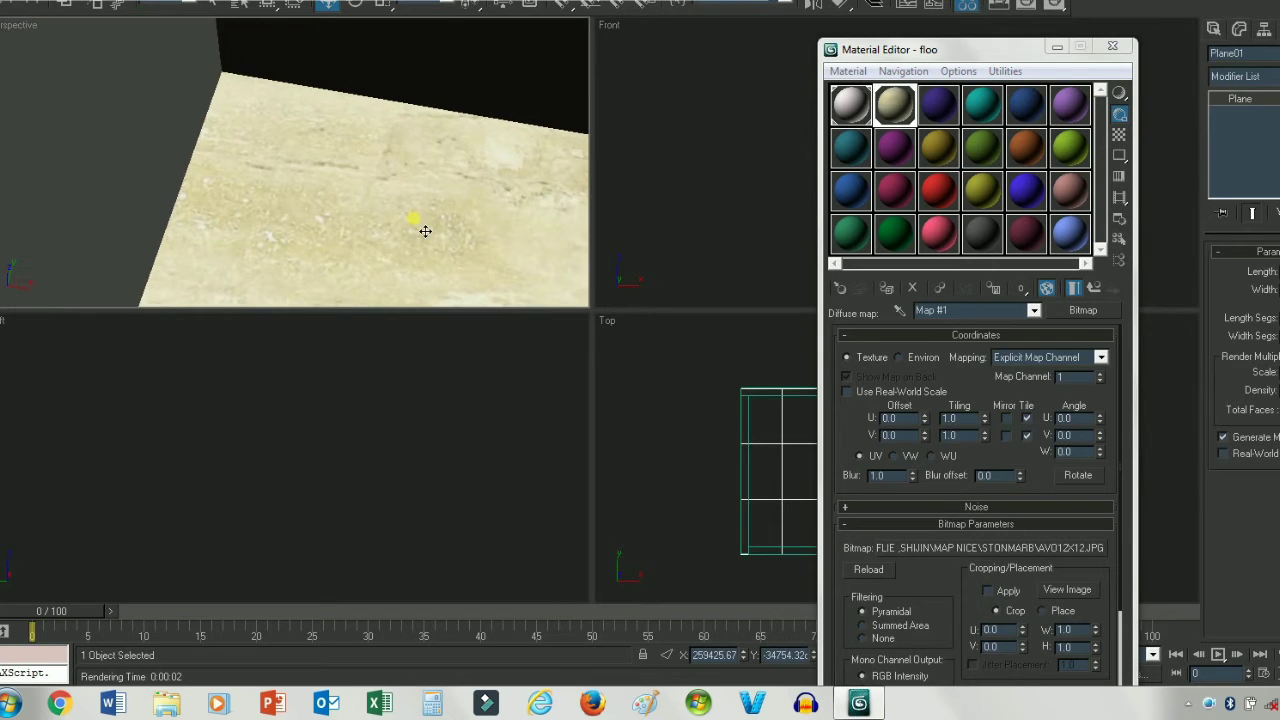
key("alt+w")
scroll(529, 418, "down", 5)
scroll(529, 418, "up", 5)
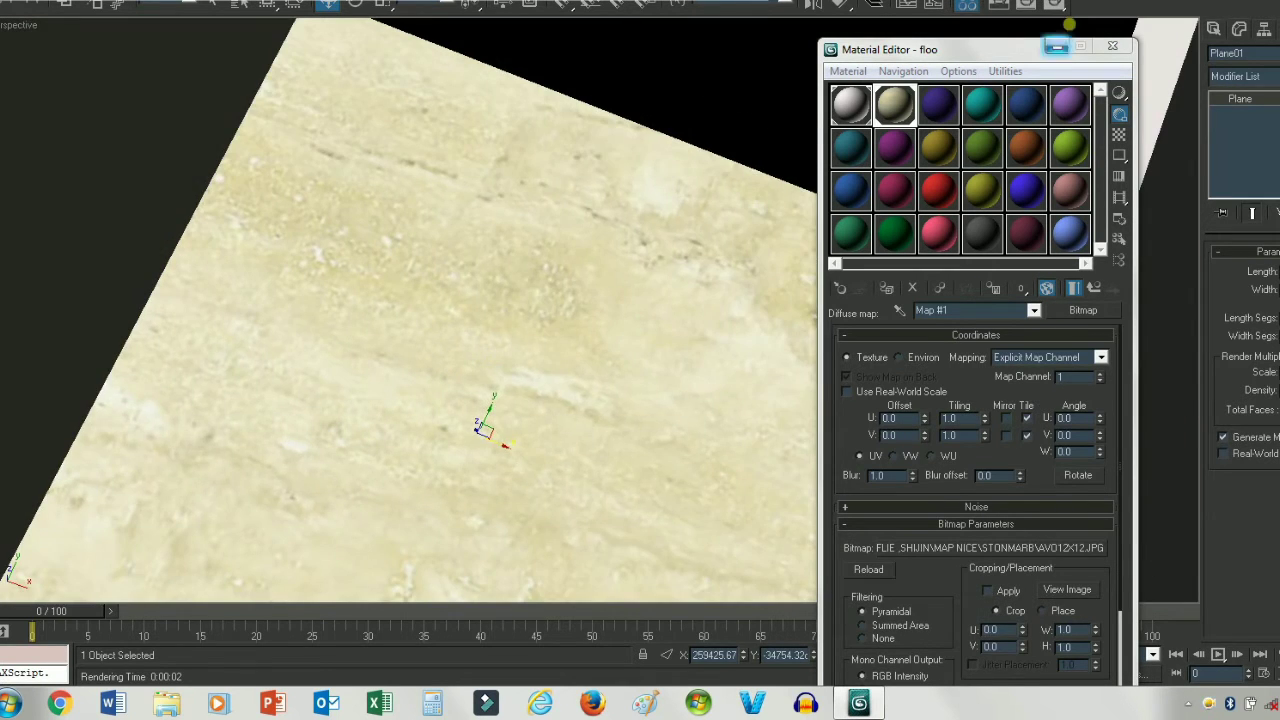
left_click(1056, 5)
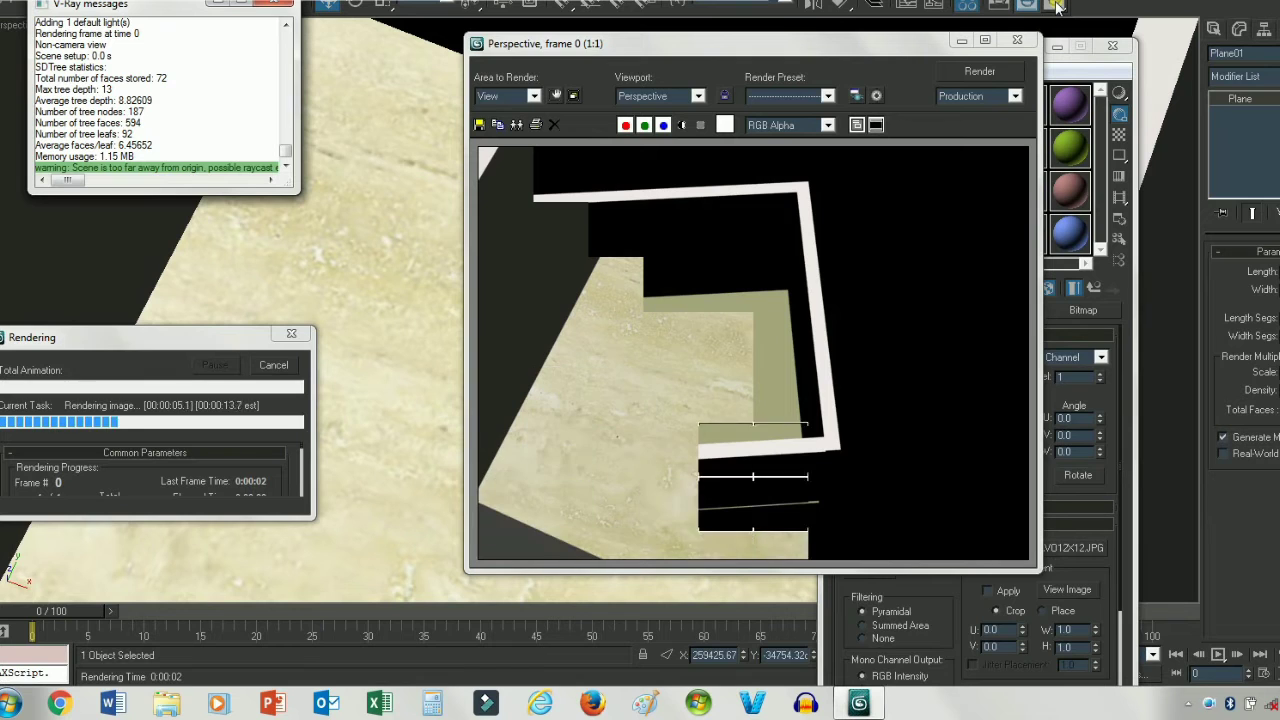
left_click(1017, 40)
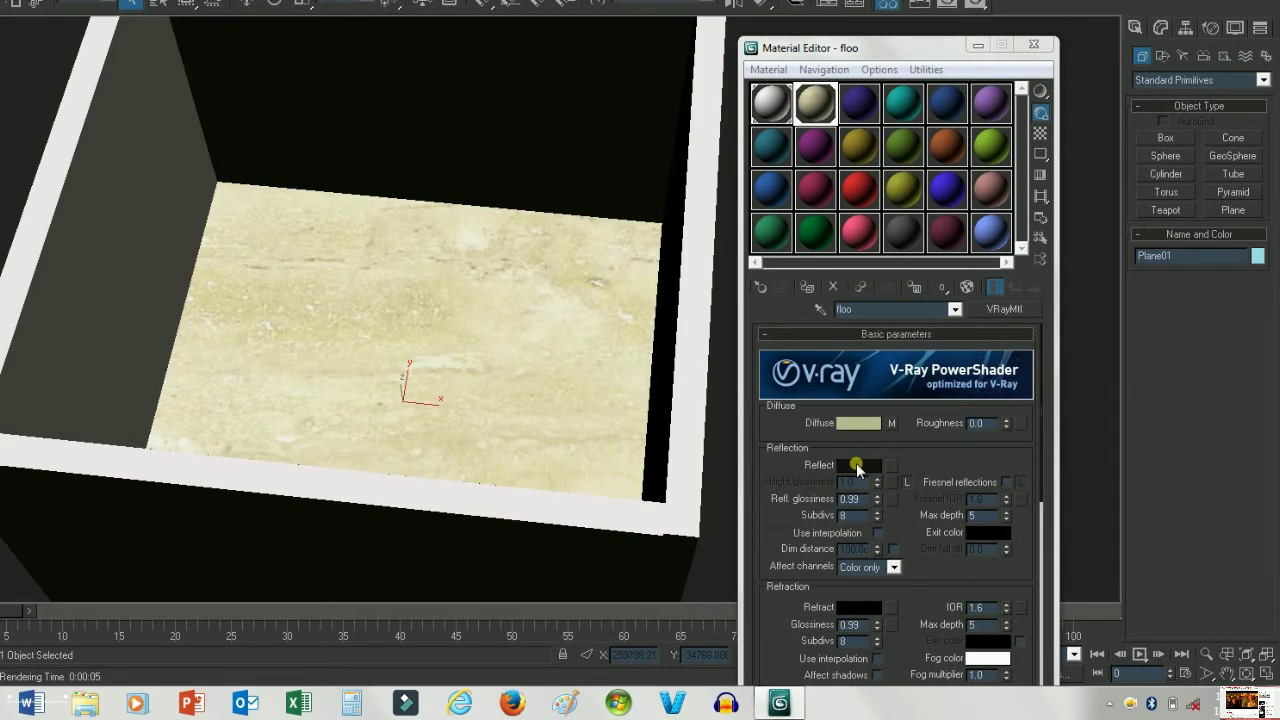
left_click(858, 466)
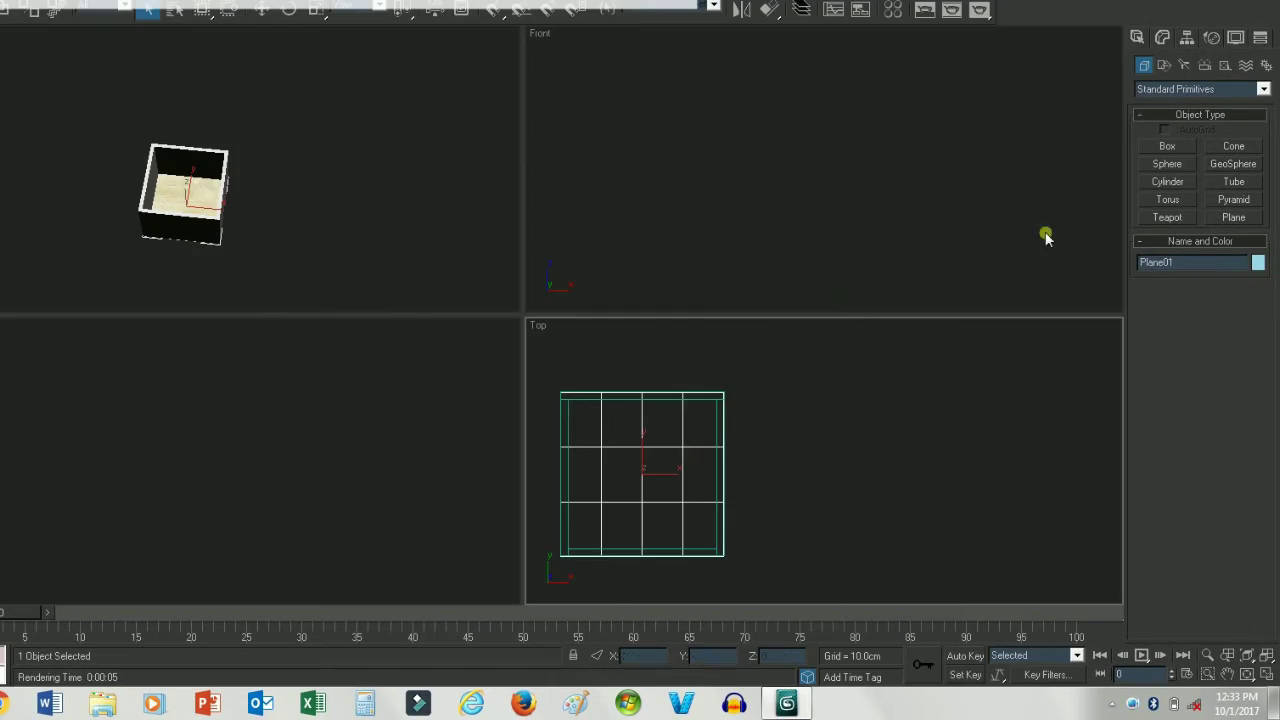
- Draw a box over the back wall sized 30 × 150 × 150 cm
left_click(1165, 129)
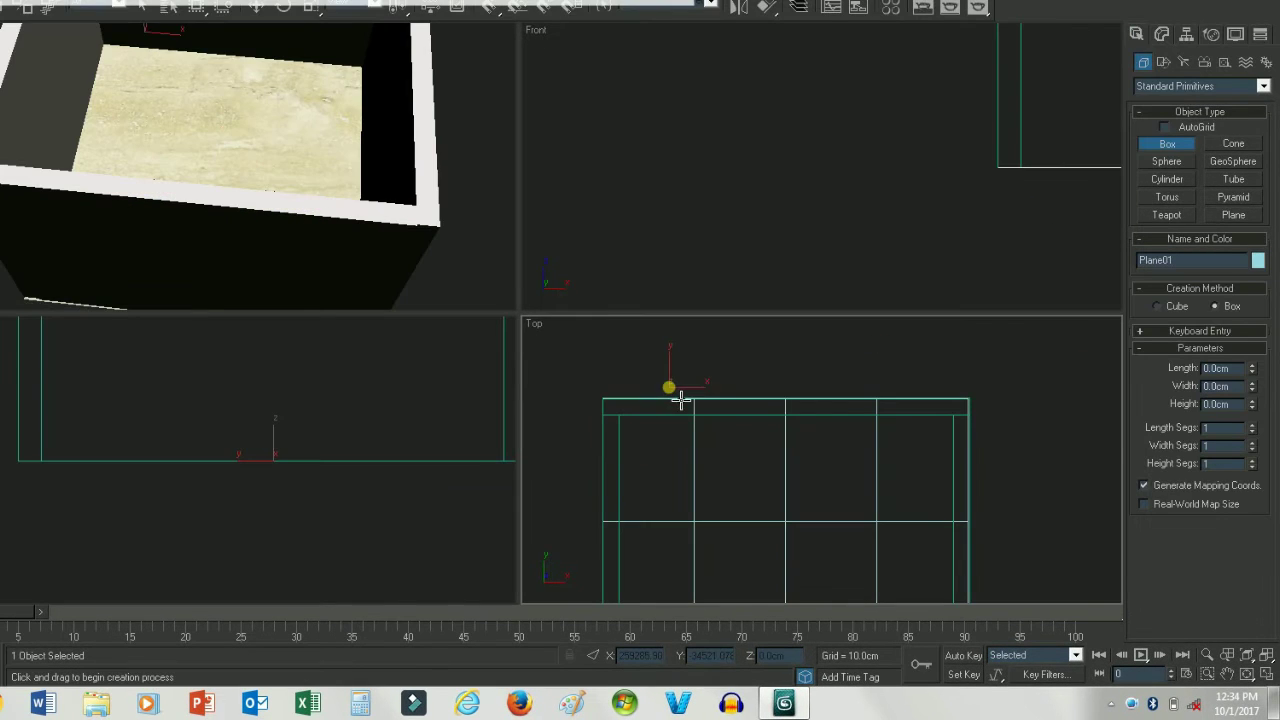
left_click_drag(680, 399, 866, 444)
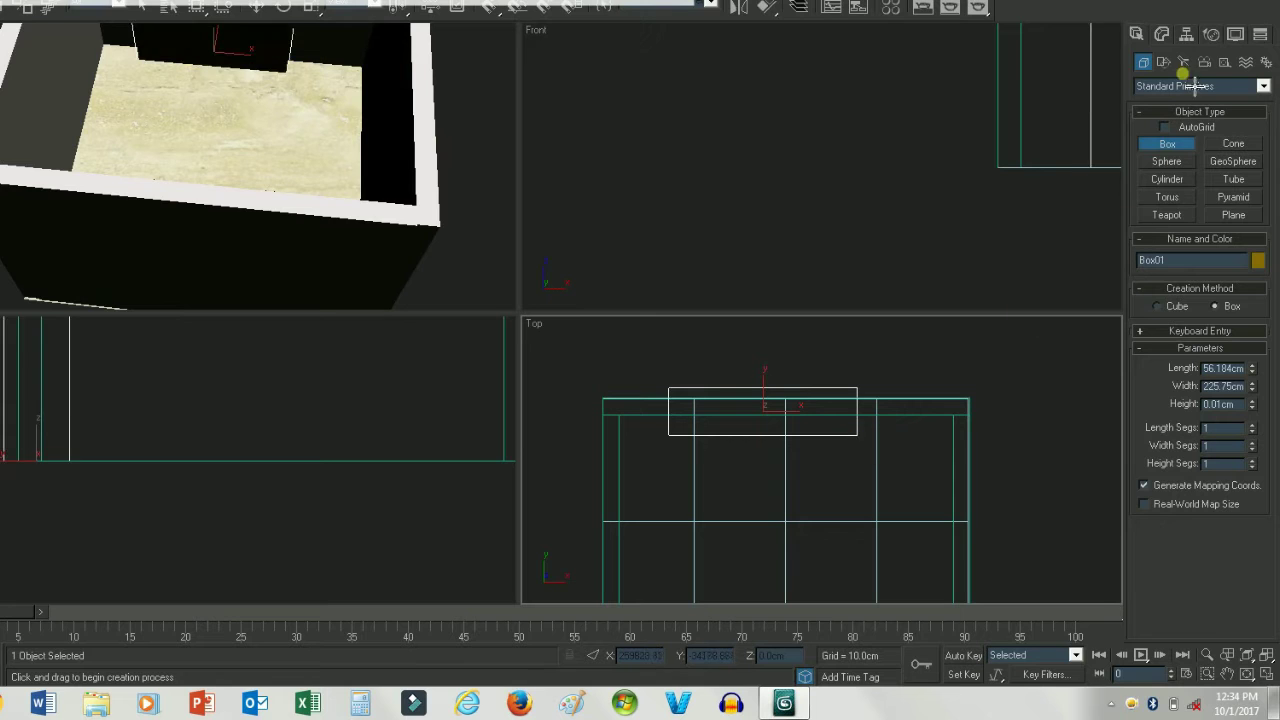
left_click(1162, 35)
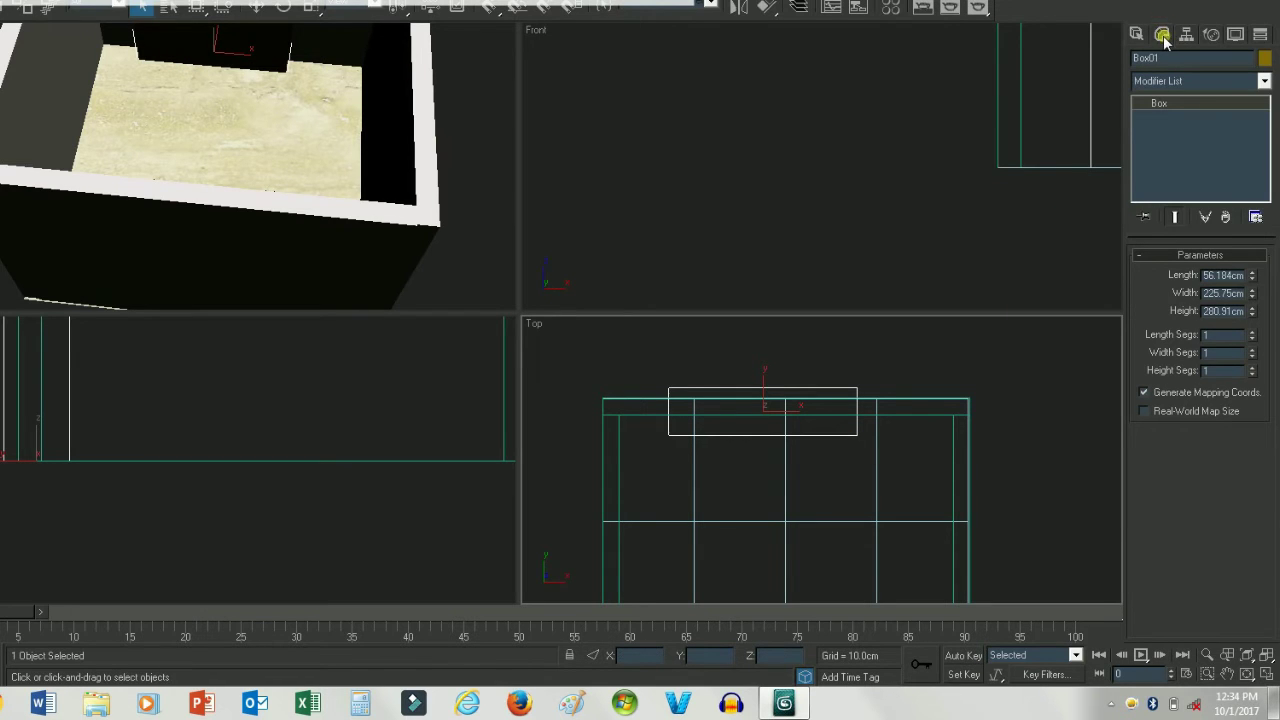
double_click(1212, 275)
type("0")
key("Tab")
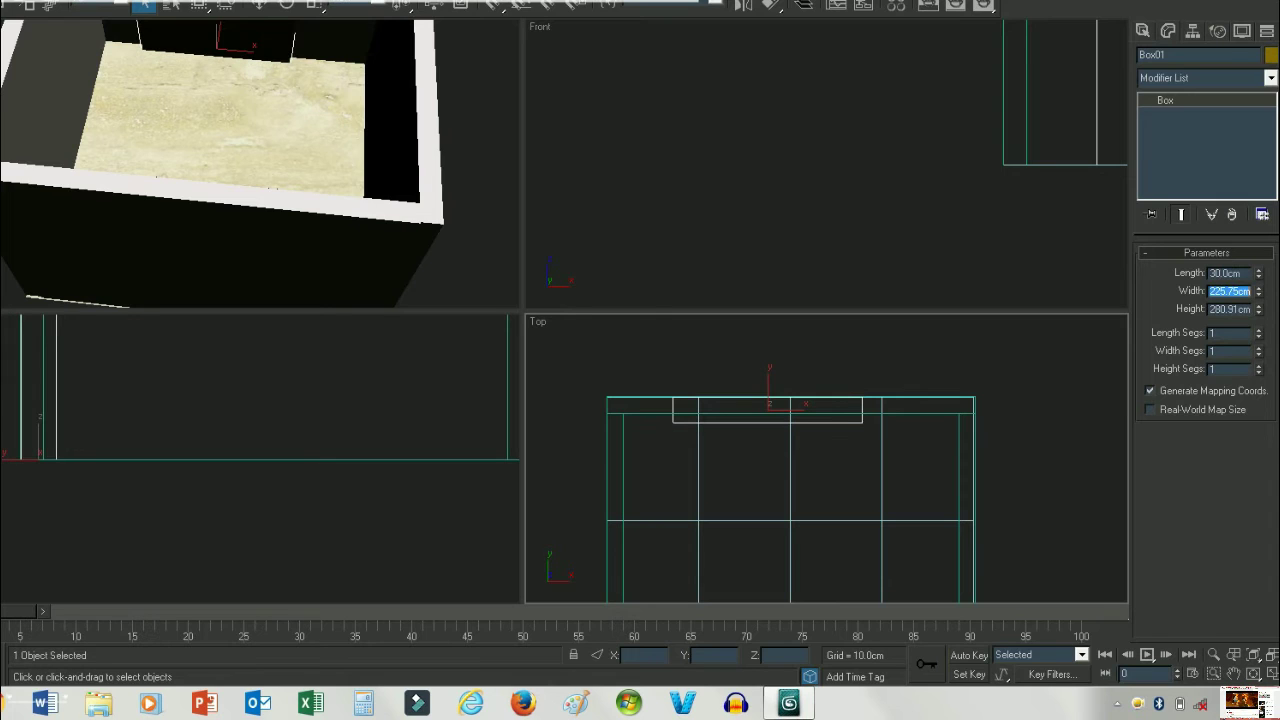
type("150")
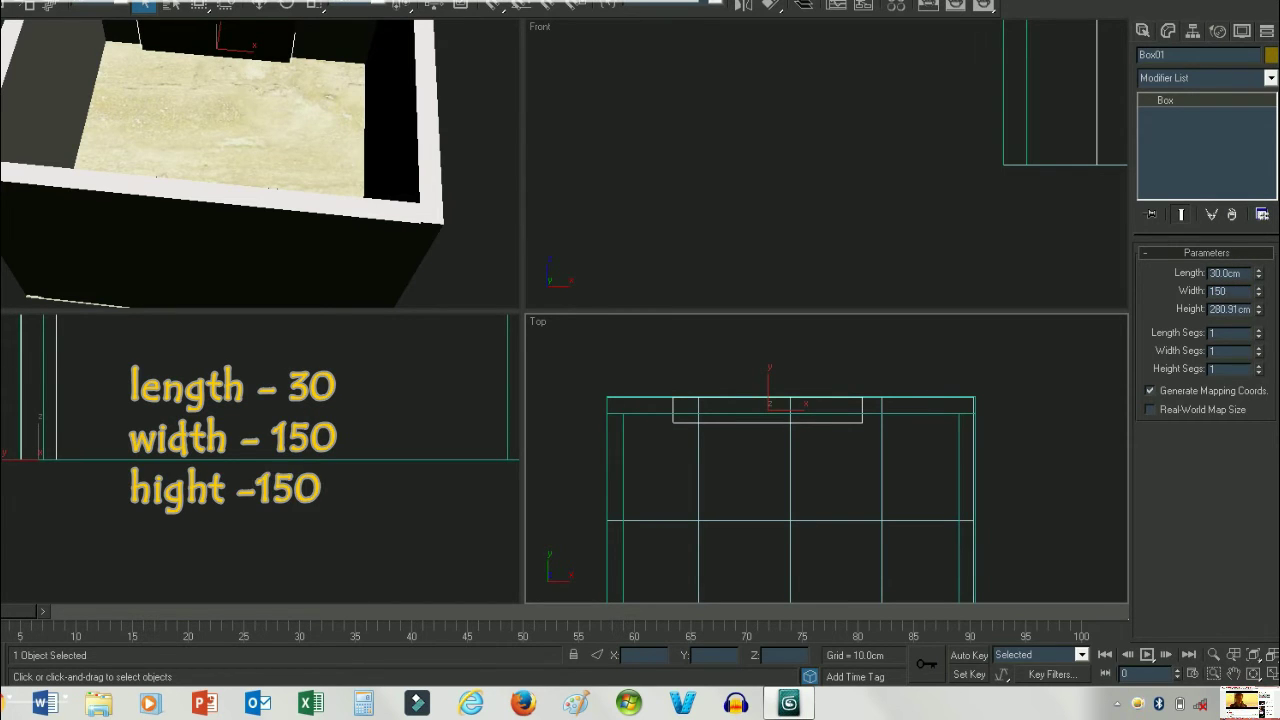
key("Tab")
type("150")
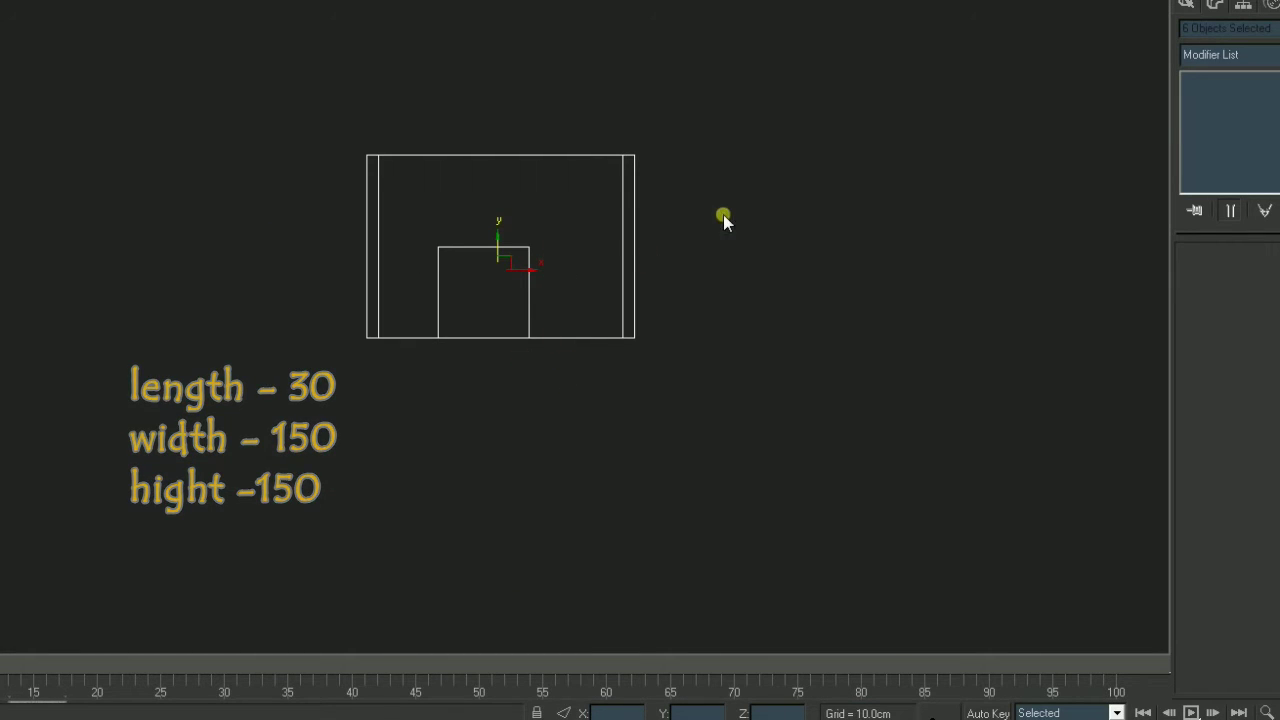
- Raise the window box to Z 60 cm
left_click(724, 218)
left_click(505, 274)
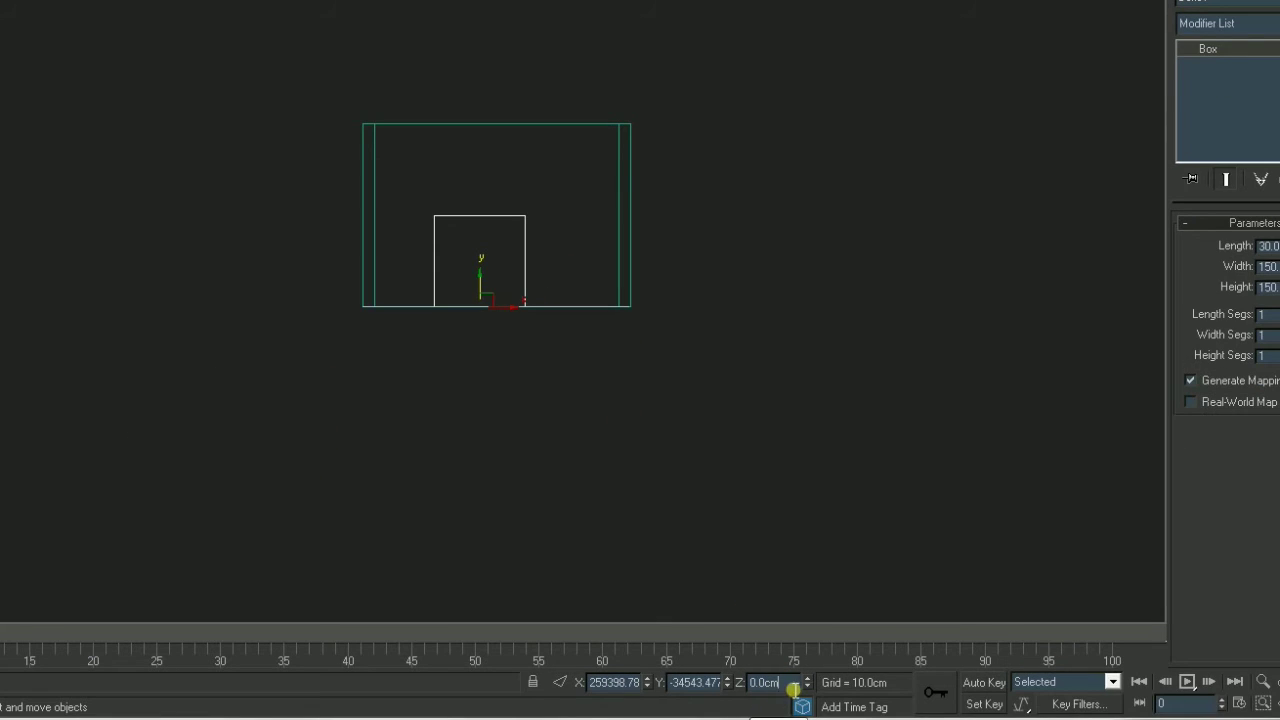
double_click(766, 682)
type("60")
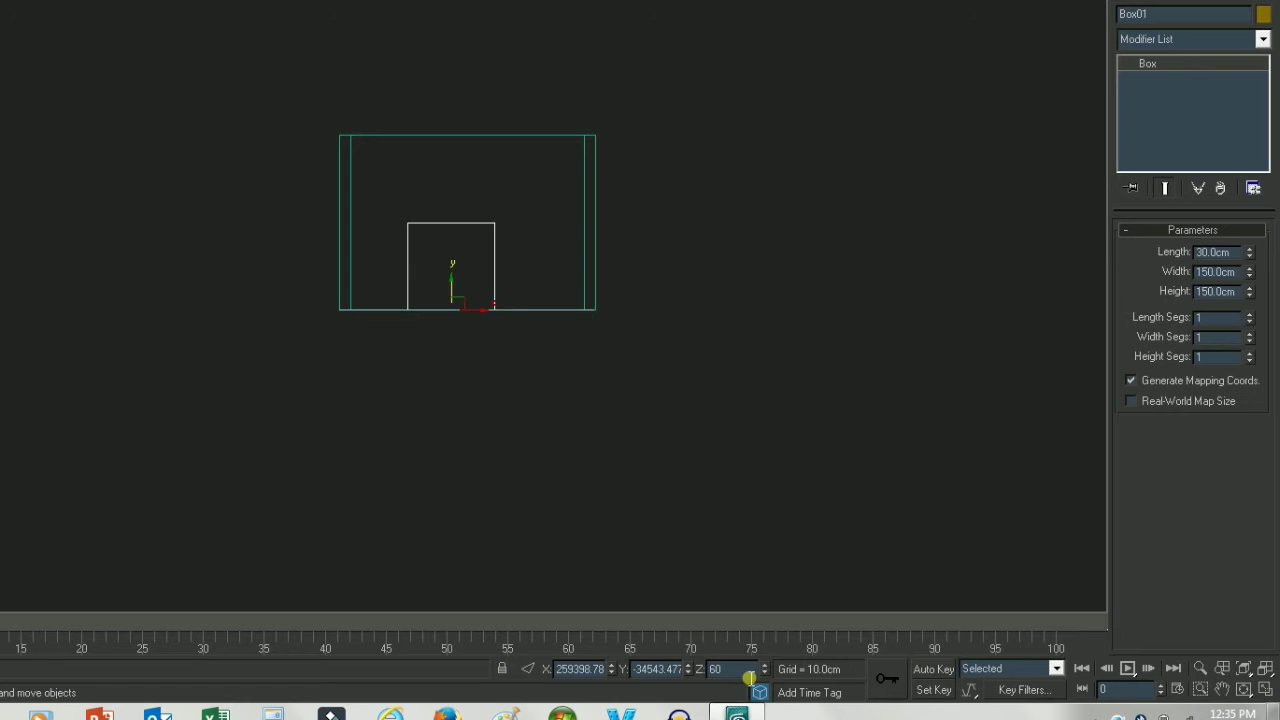
key("Return")
scroll(560, 330, "up", 4)
middle_click_drag(563, 337, 568, 380)
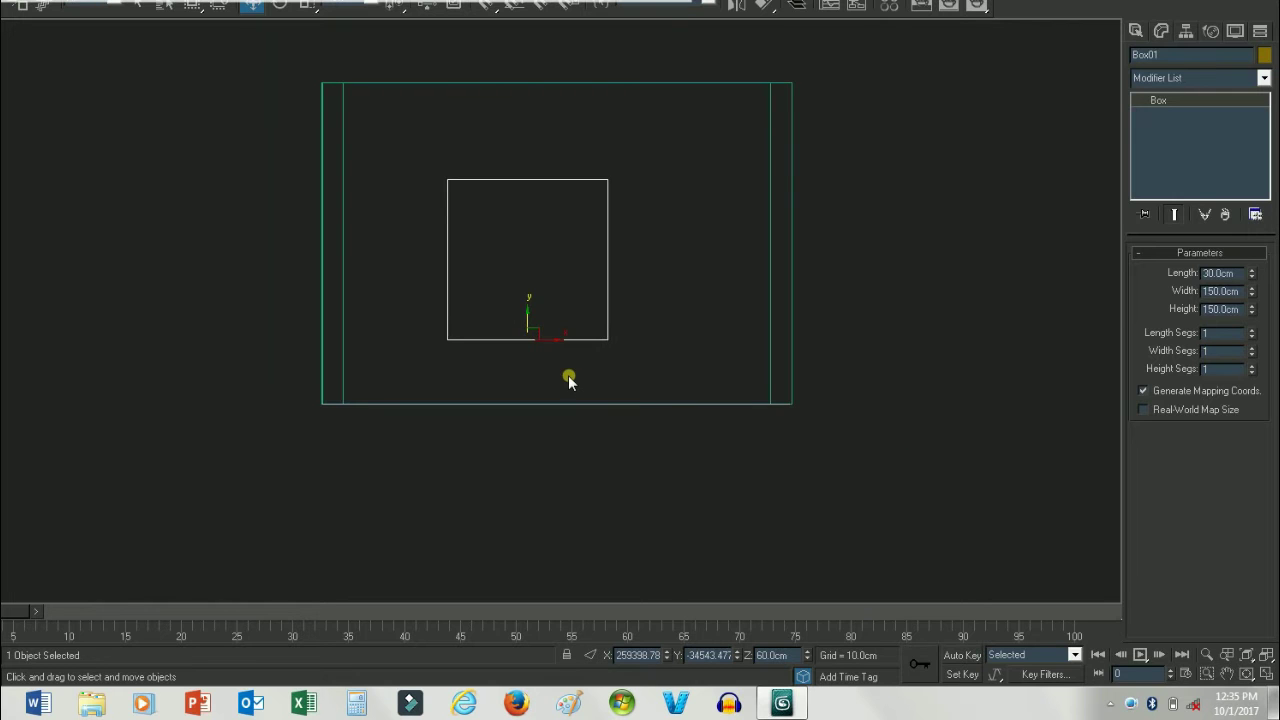
mouse_move(567, 380)
middle_mouse_down("alt")
mouse_move(337, 371)
mouse_move(540, 374)
middle_mouse_up("alt")
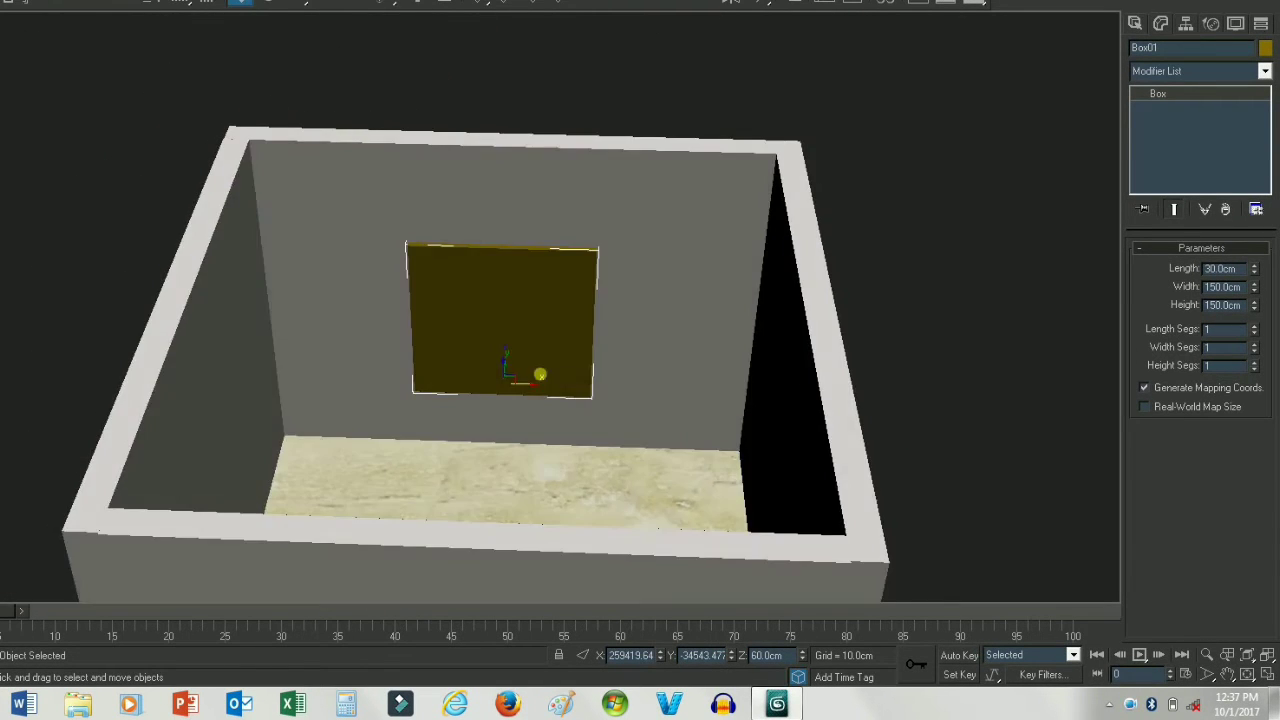
- Clone the window box onto the front wall in Top view
left_click(546, 323, "alt")
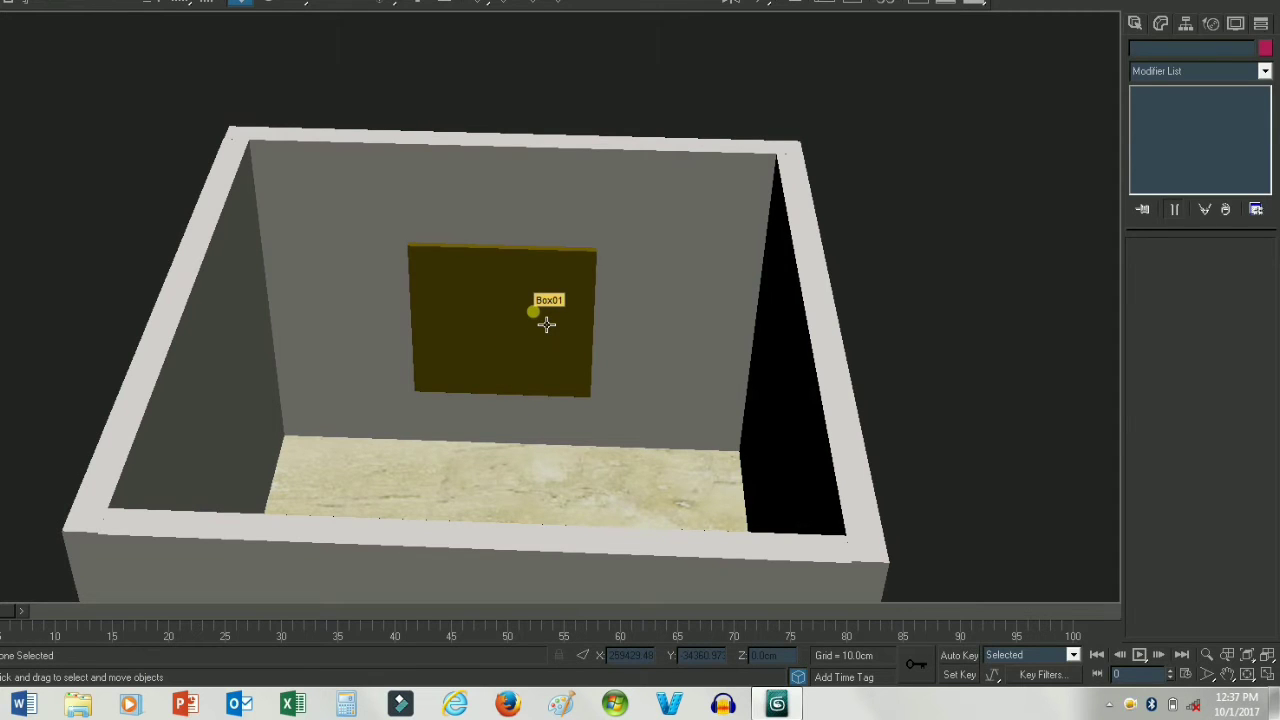
left_click(546, 323)
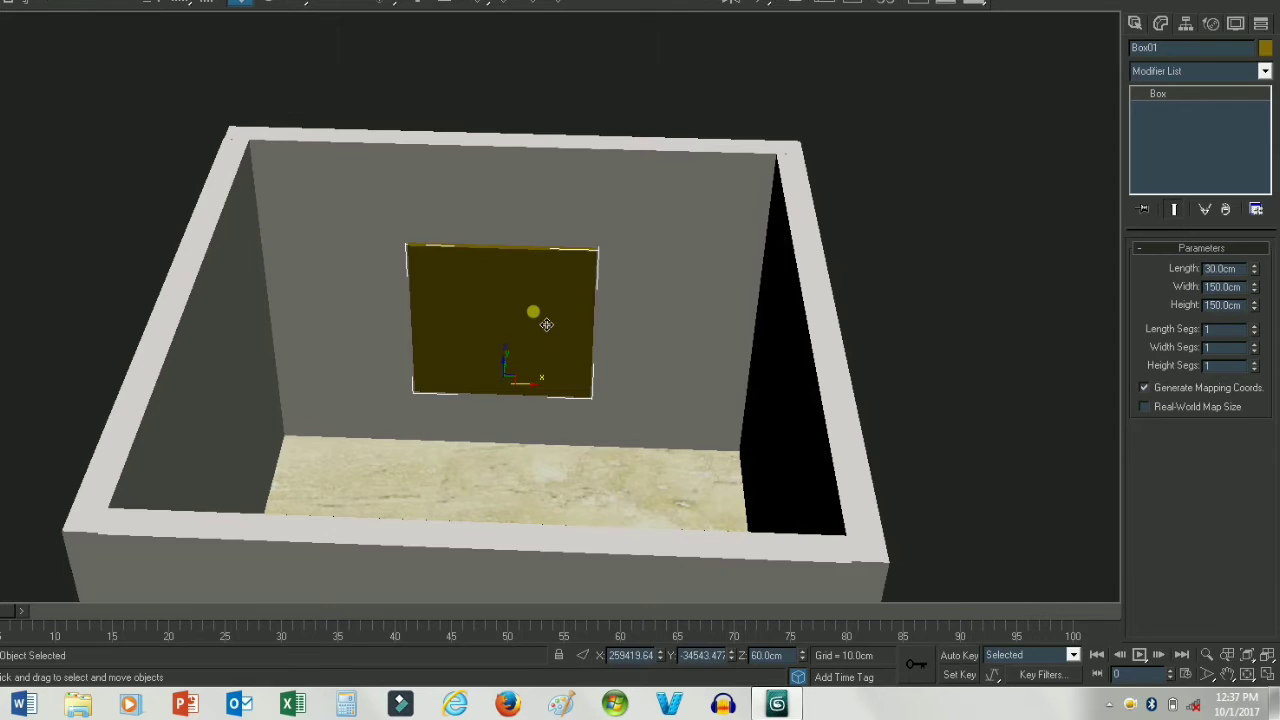
key("t")
mouse_move(470, 121)
left_mouse_down("shift")
mouse_move(493, 339)
mouse_move(523, 503)
mouse_move(537, 497)
left_mouse_up("shift")
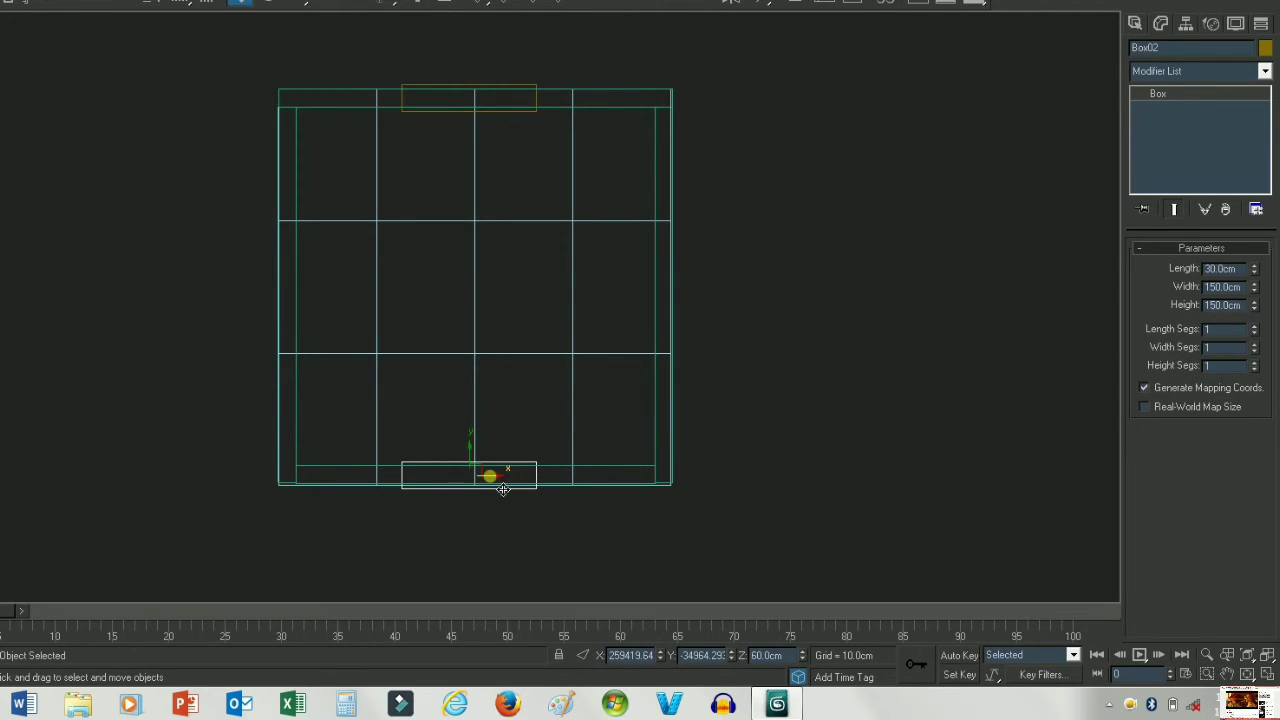
left_click_drag(503, 489, 428, 496)
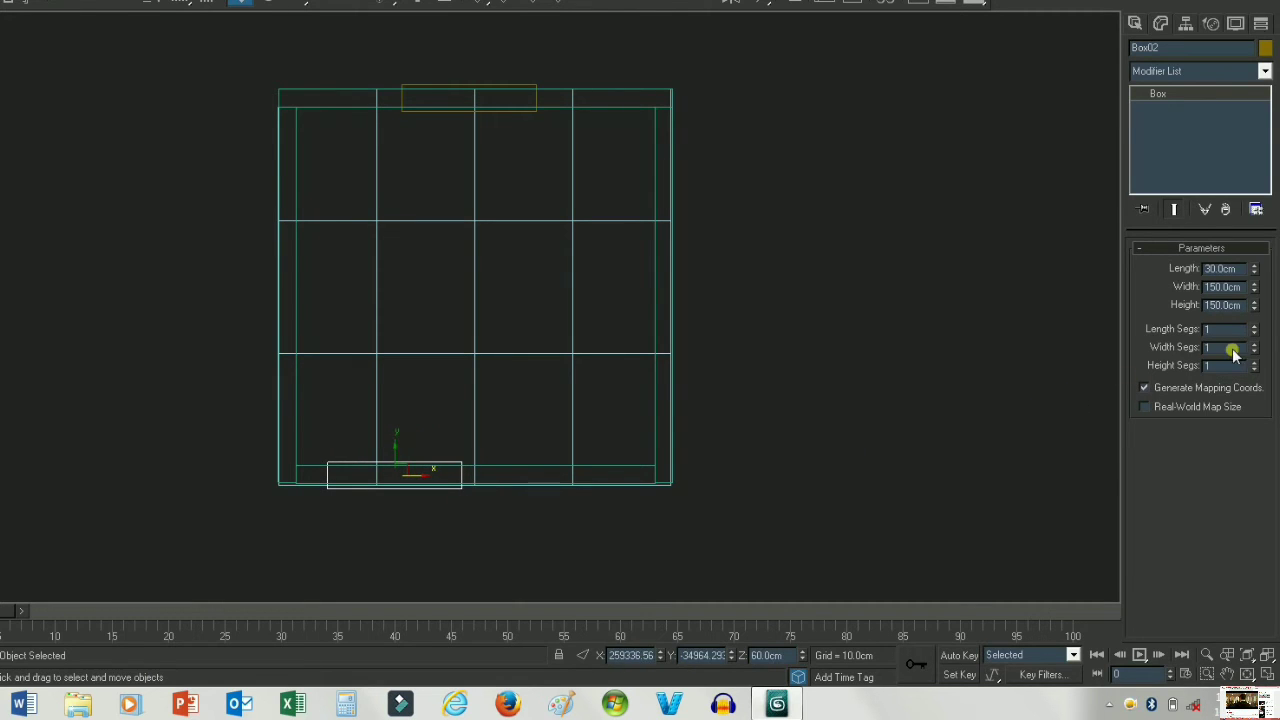
- Size the copy to 30 × 100 × 210 cm and seat it at floor level in the front wall
double_click(1237, 310)
type("210")
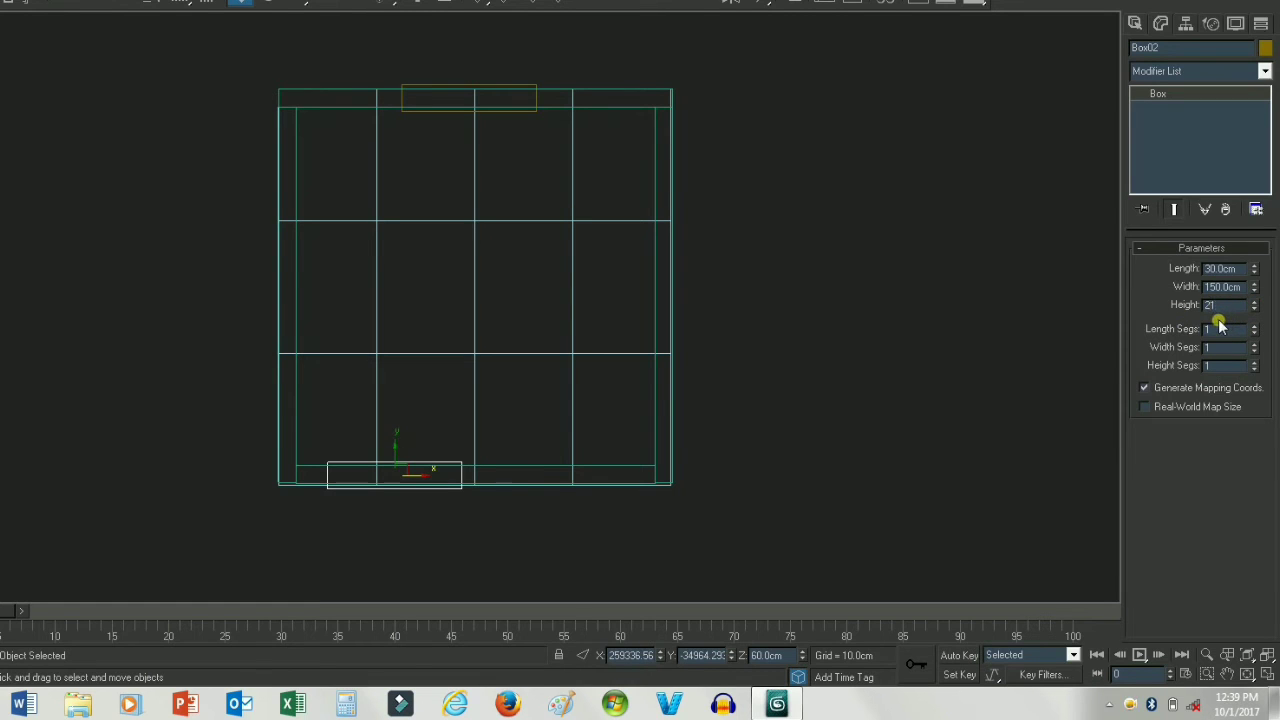
middle_click_drag(442, 493, 473, 465)
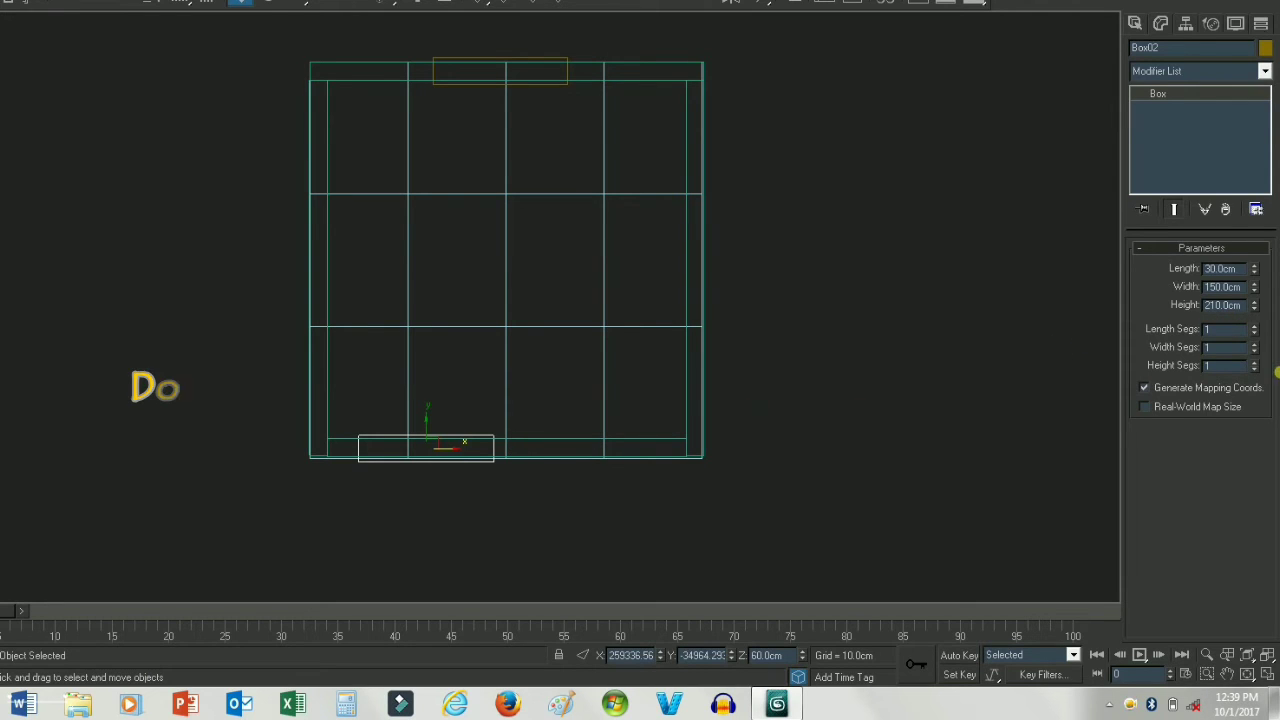
left_click_drag(568, 371, 569, 446)
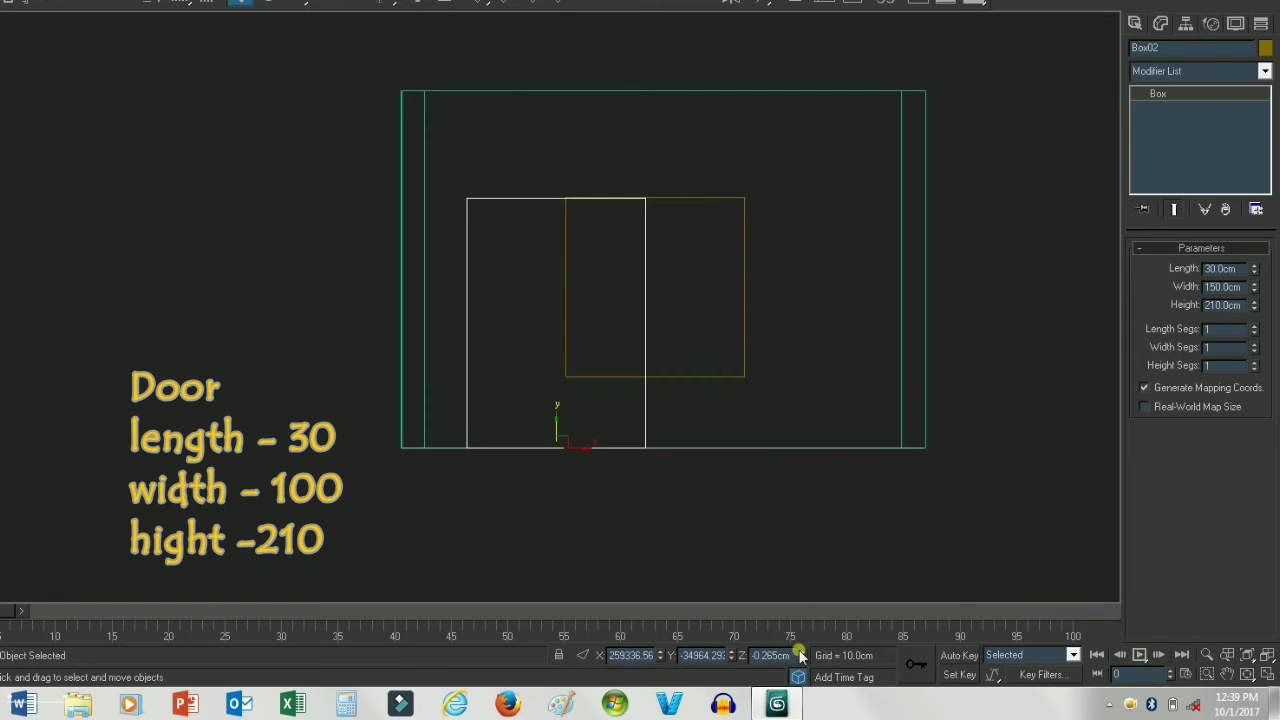
type("0")
scroll(560, 495, "up", 2)
mouse_move(583, 429)
left_mouse_down()
mouse_move(530, 429)
mouse_move(540, 442)
left_mouse_up()
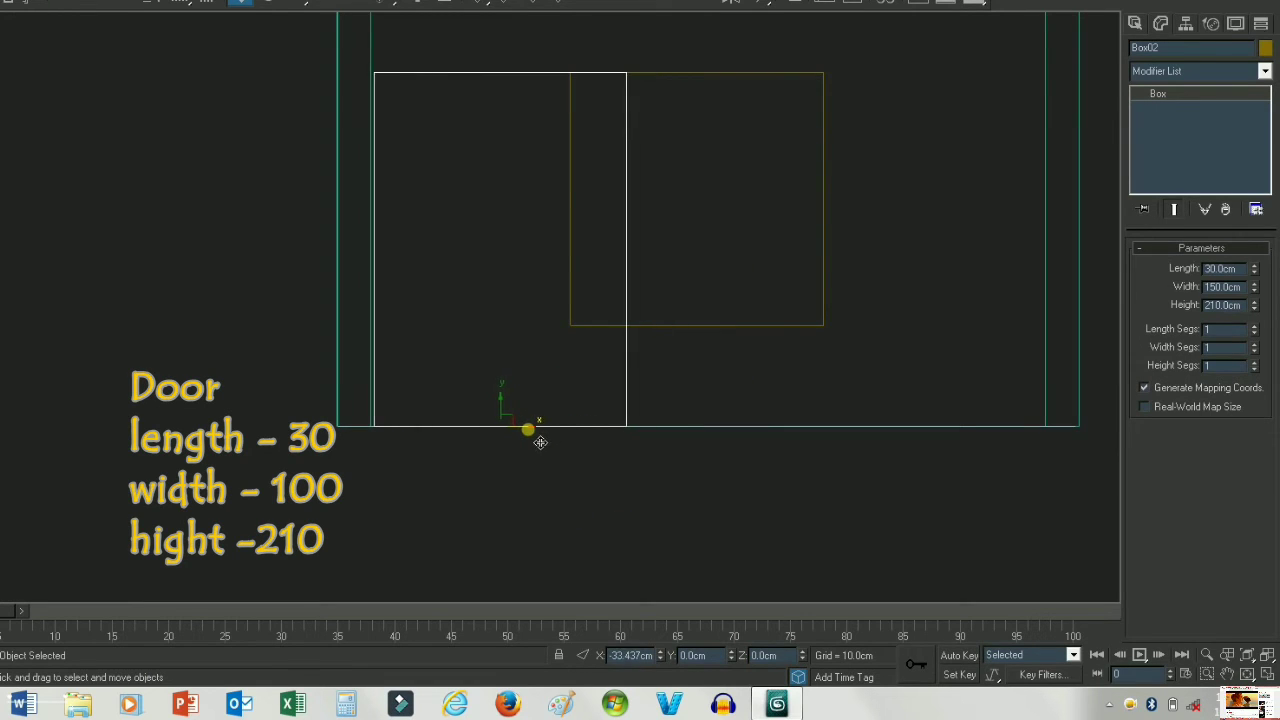
scroll(528, 436, "down", 3)
type("100")
key("Tab")
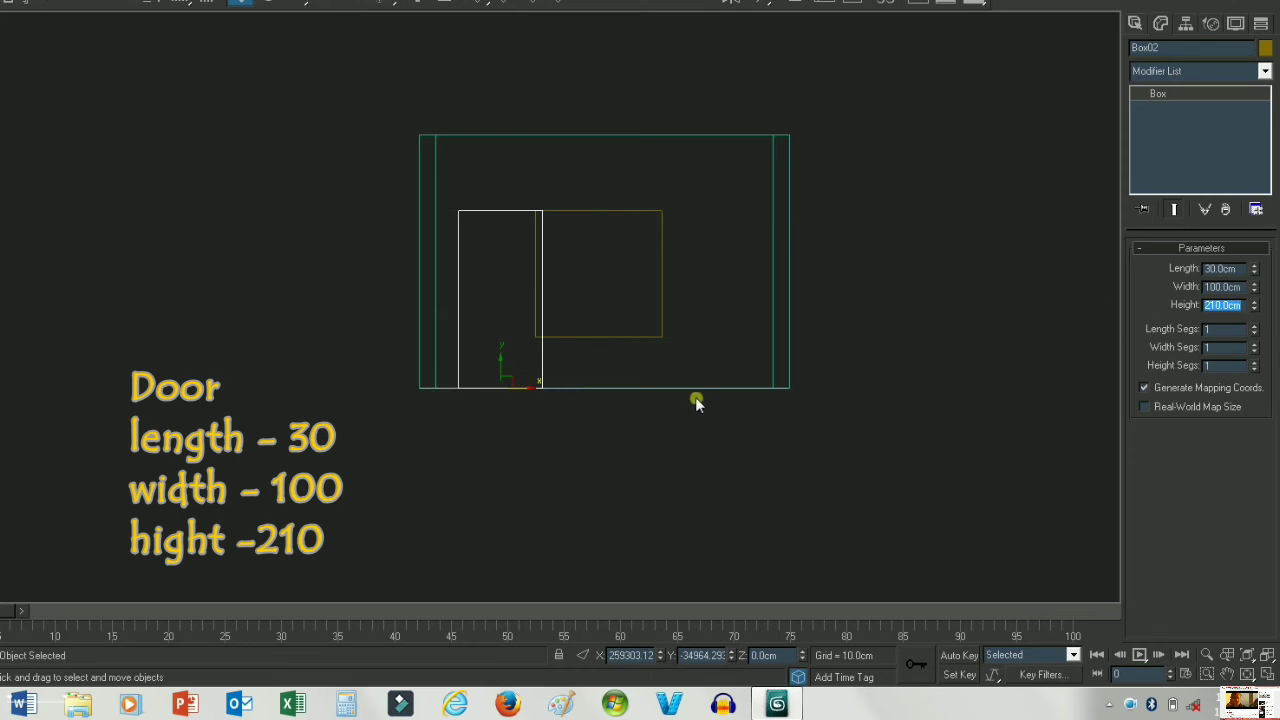
left_click_drag(540, 400, 532, 402)
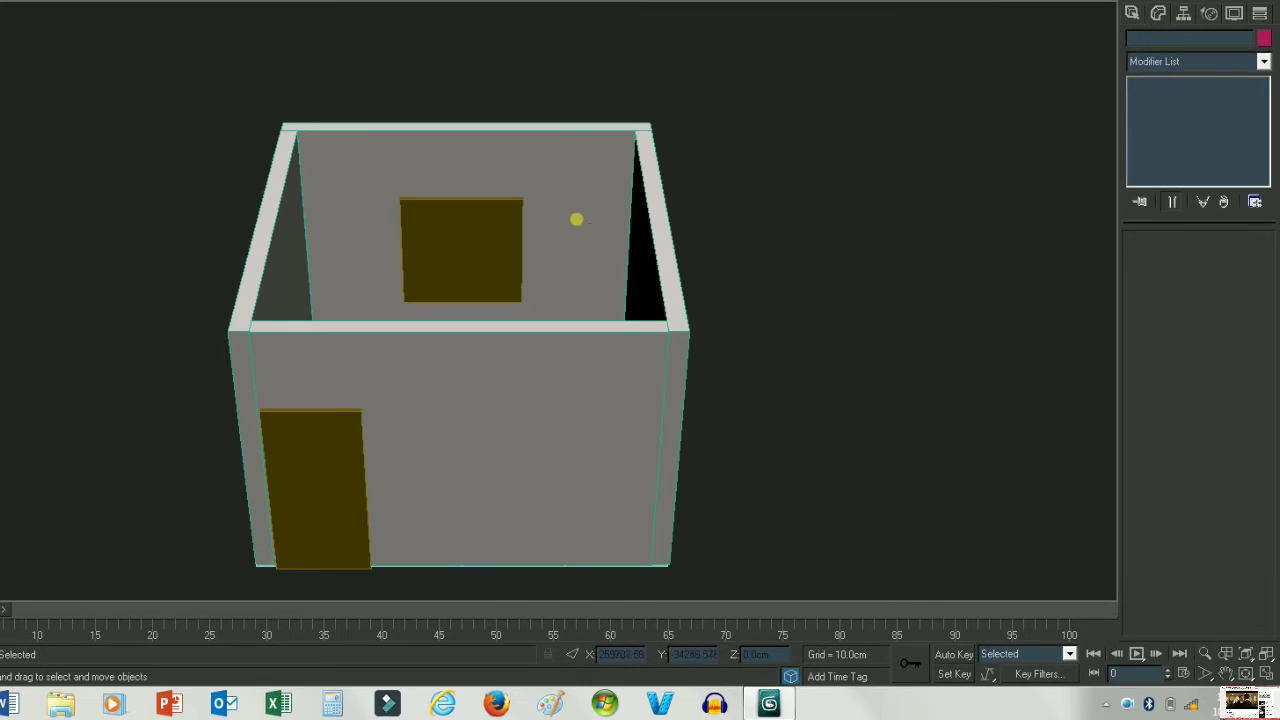
- Start a ProBoolean on the room walls and subtract the window box
left_click(590, 230)
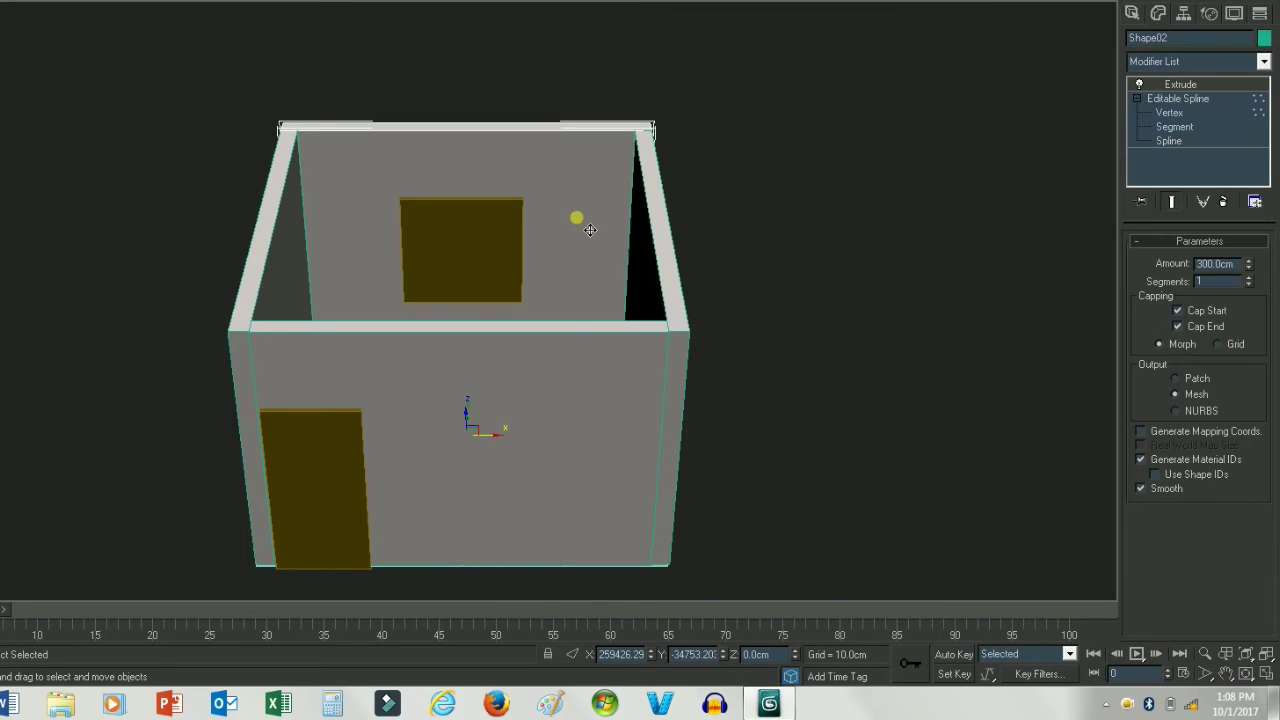
left_click(1136, 15)
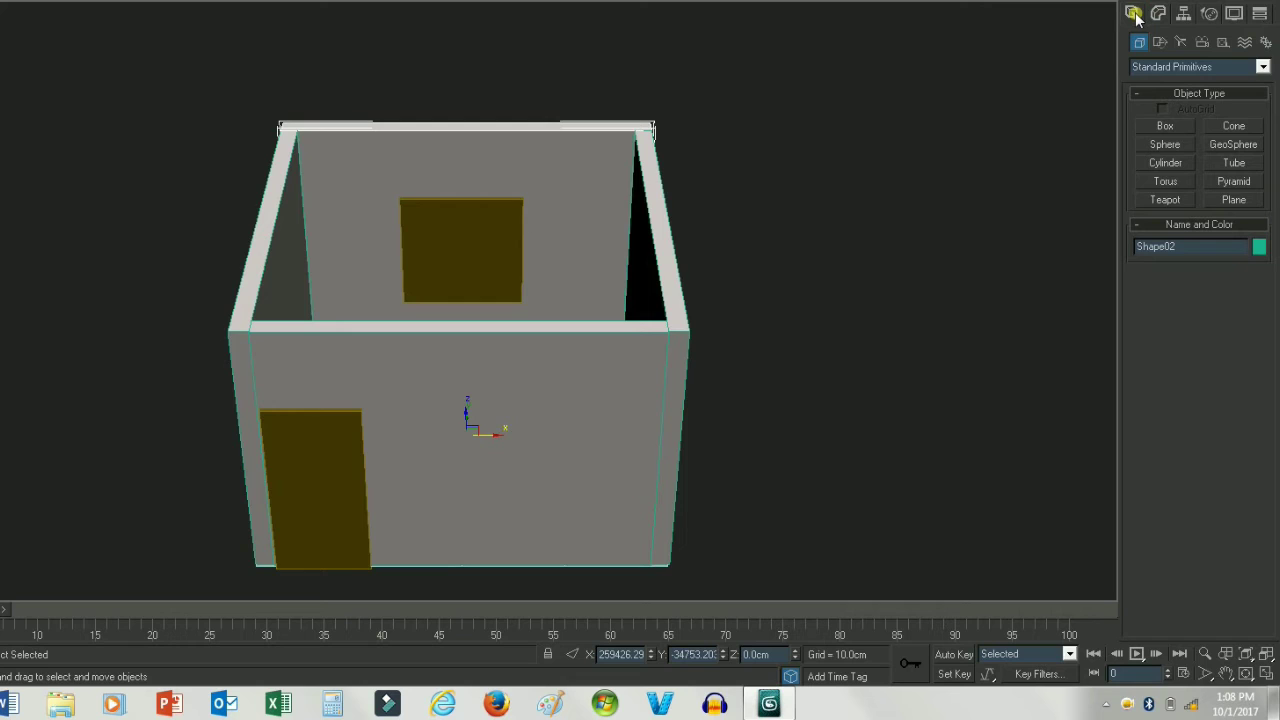
left_click(1263, 69)
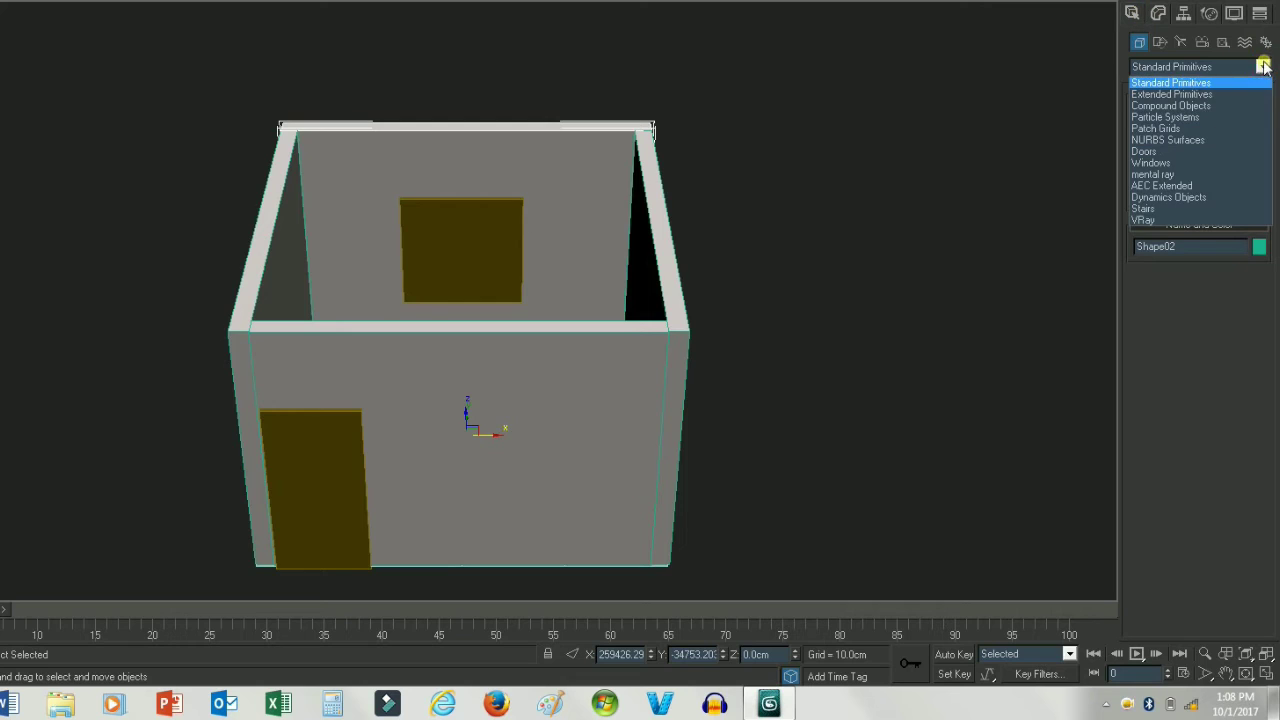
left_click(1180, 106)
left_click(1167, 220)
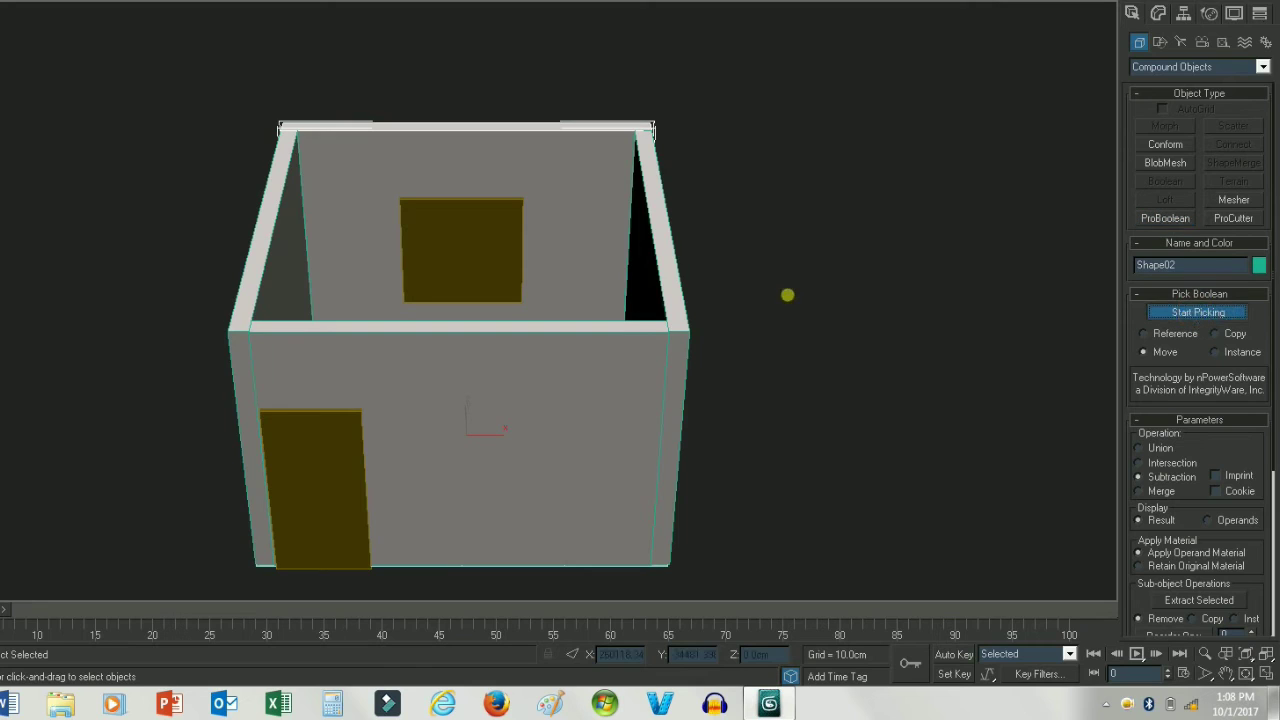
left_click(499, 260)
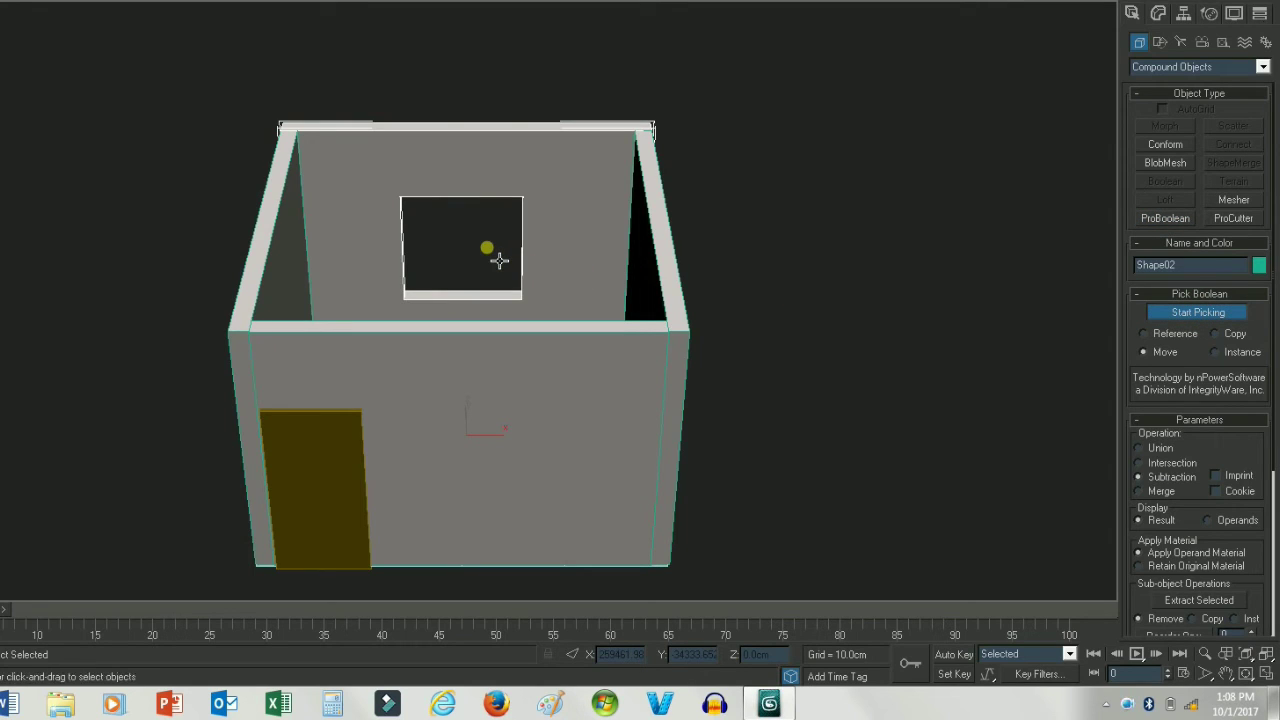
right_click(808, 366)
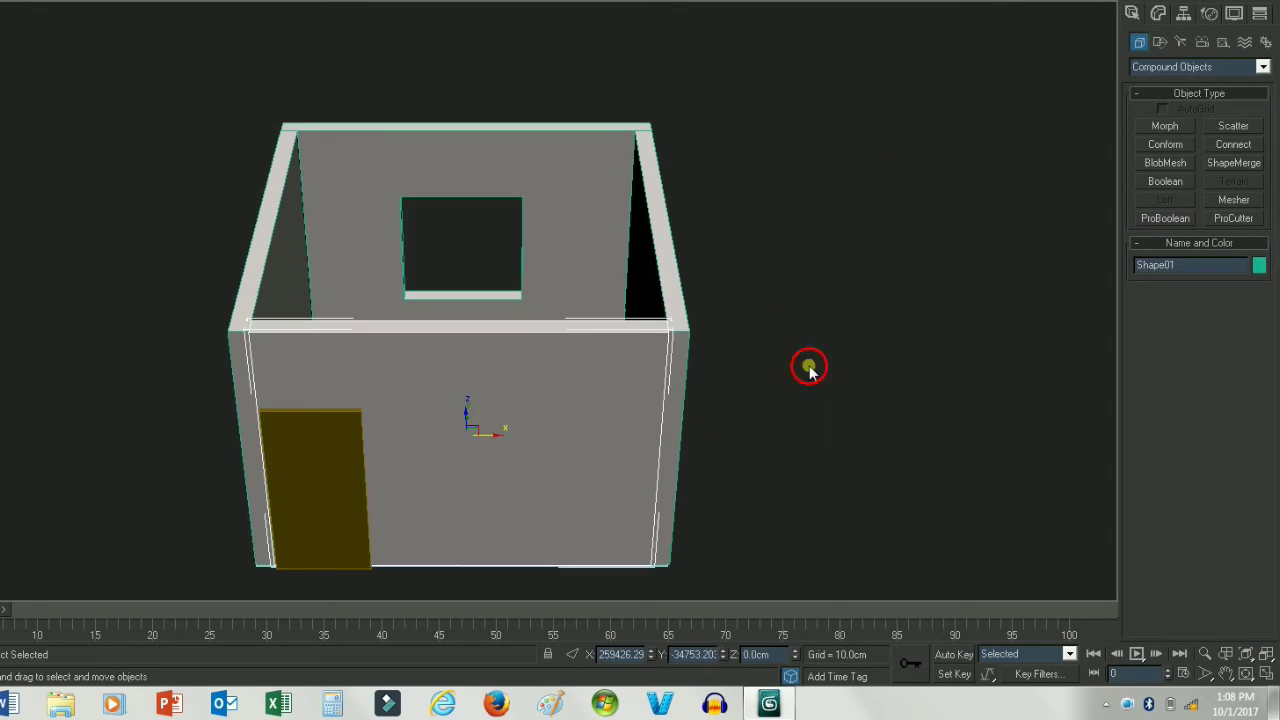
- Subtract the door box from the walls with ProBoolean, then orbit into the room
left_click(1165, 218)
left_click(1180, 312)
left_click(321, 472)
right_click(806, 323)
mouse_move(806, 323)
middle_mouse_down("alt")
mouse_move(557, 370)
mouse_move(763, 349)
middle_mouse_up("alt")
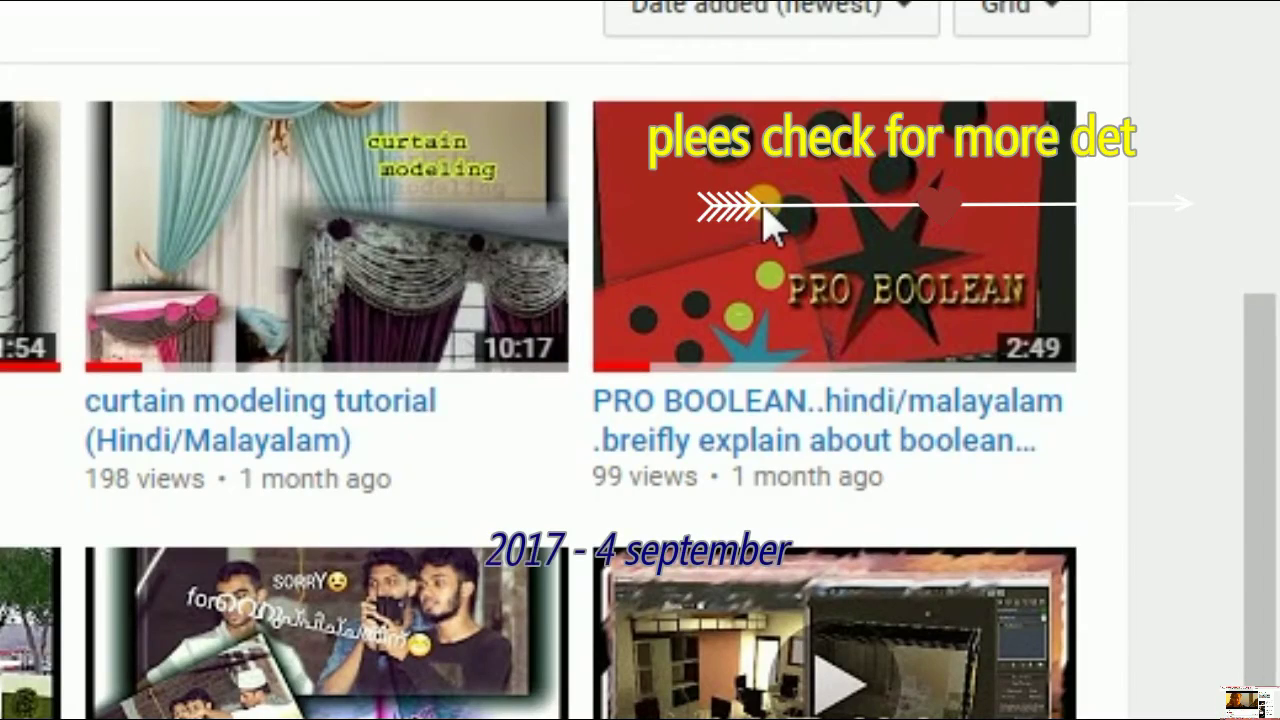
- Open the 2:49 PRO BOOLEAN tutorial video from the channel's Videos grid
left_click(766, 213)
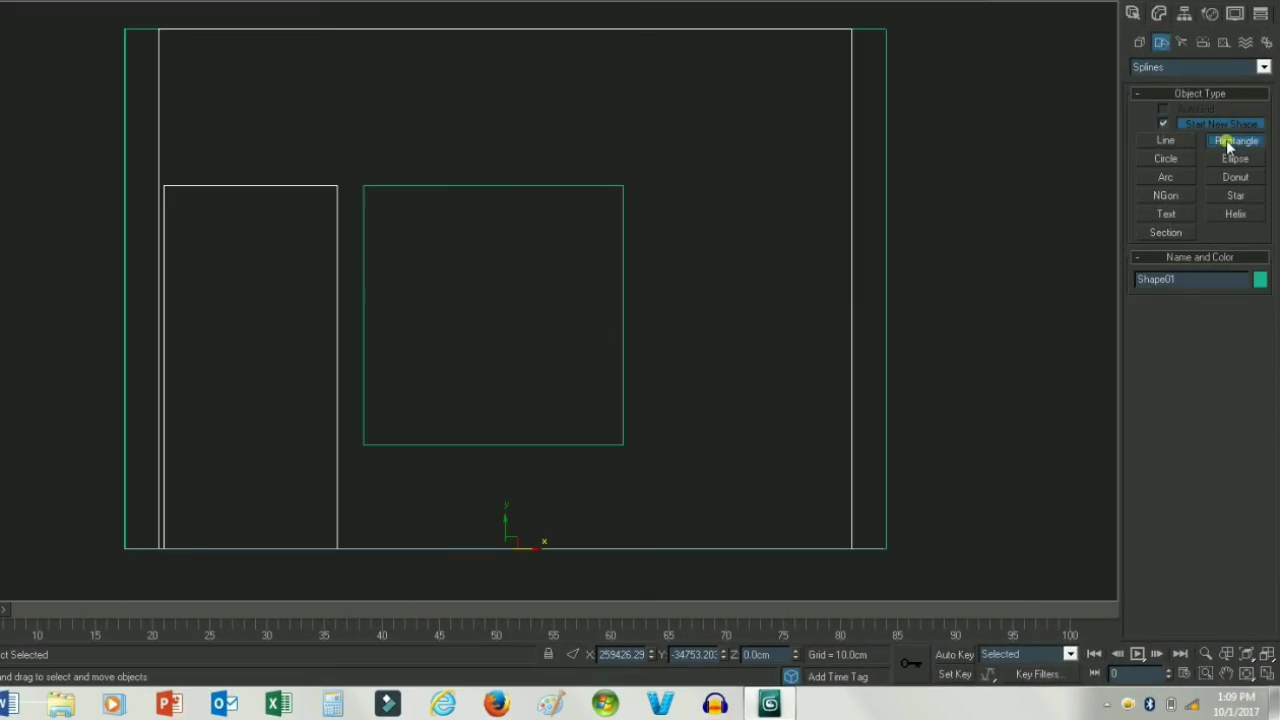
- Draw a 150 × 150 cm rectangle over the window opening in the Front view
left_click(1228, 143)
left_click_drag(377, 192, 621, 402)
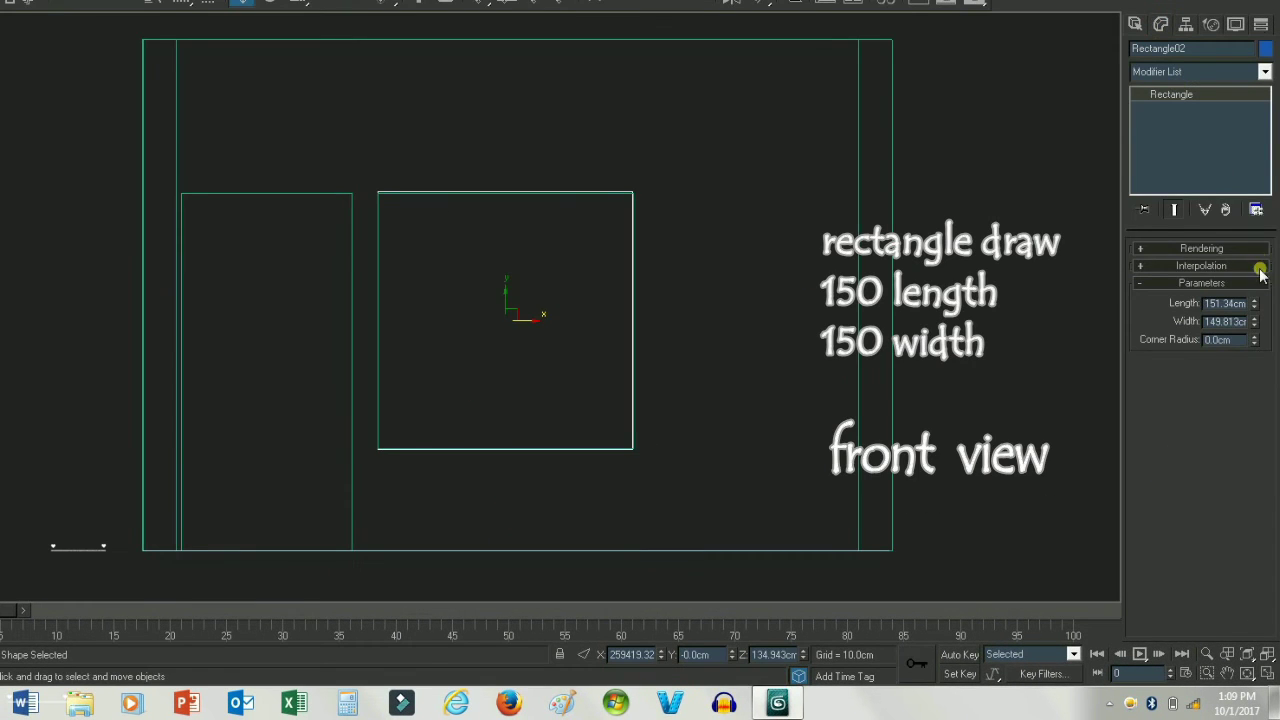
left_click_drag(1214, 318, 1192, 318)
type("150")
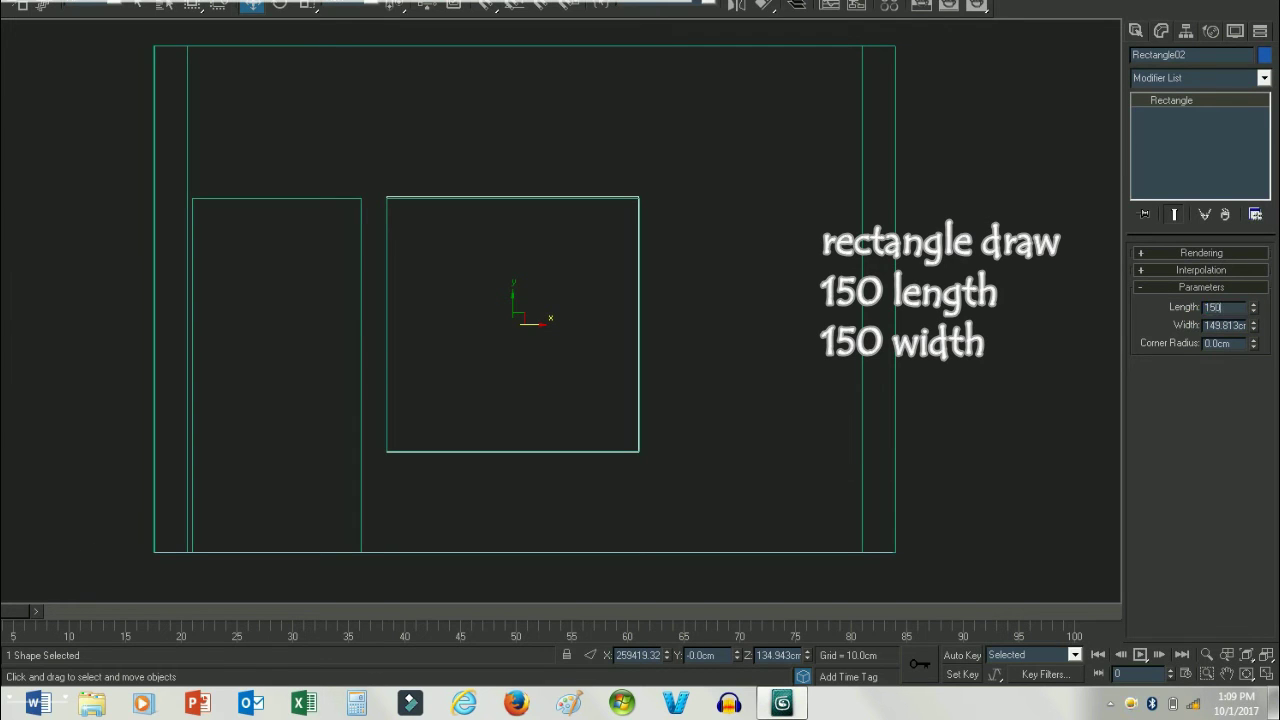
key("Tab")
type("150")
key("Return")
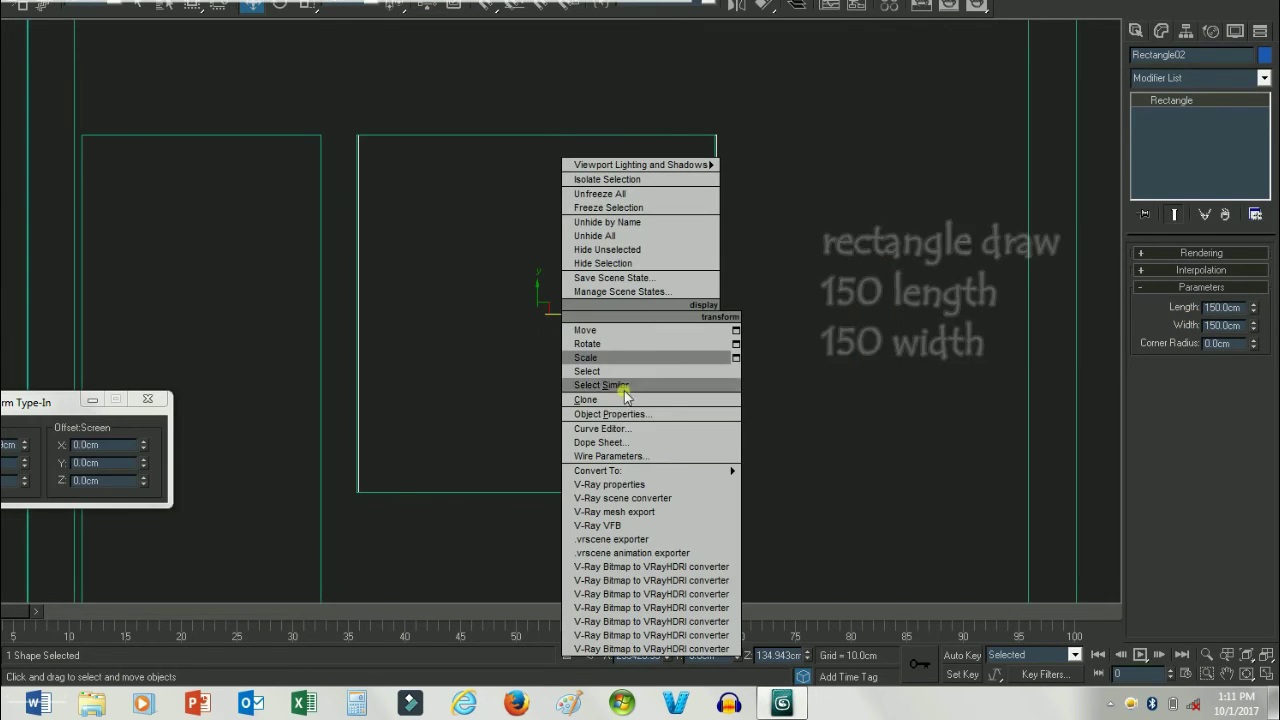
mouse_move(650, 470)
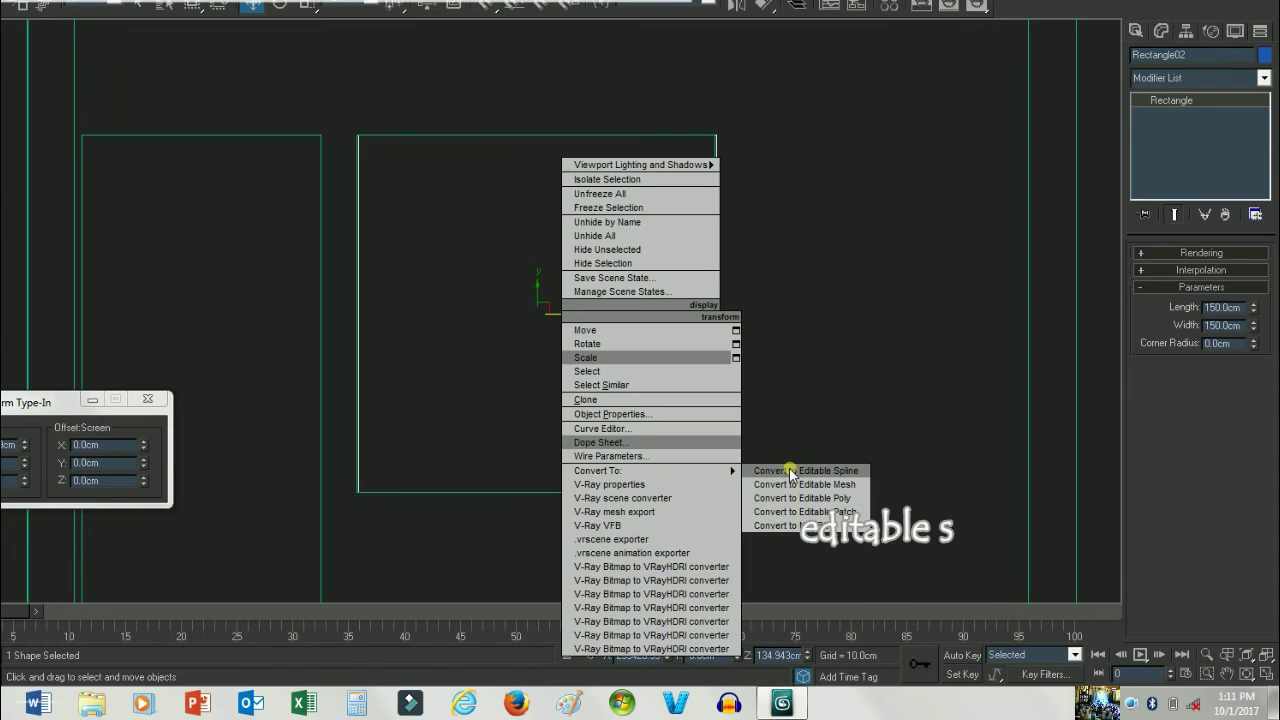
- Convert the rectangle to an editable spline and work at Spline level
left_click(791, 471)
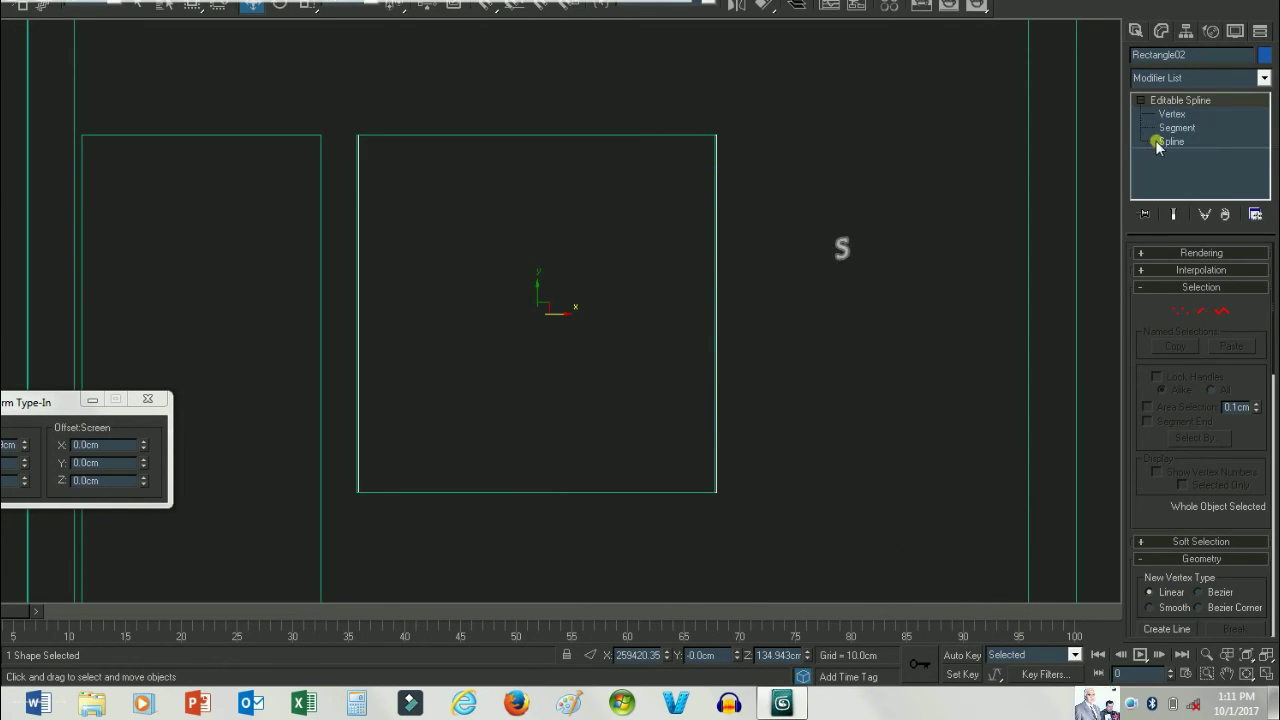
left_click(1157, 145)
scroll(1177, 414, "down", 5)
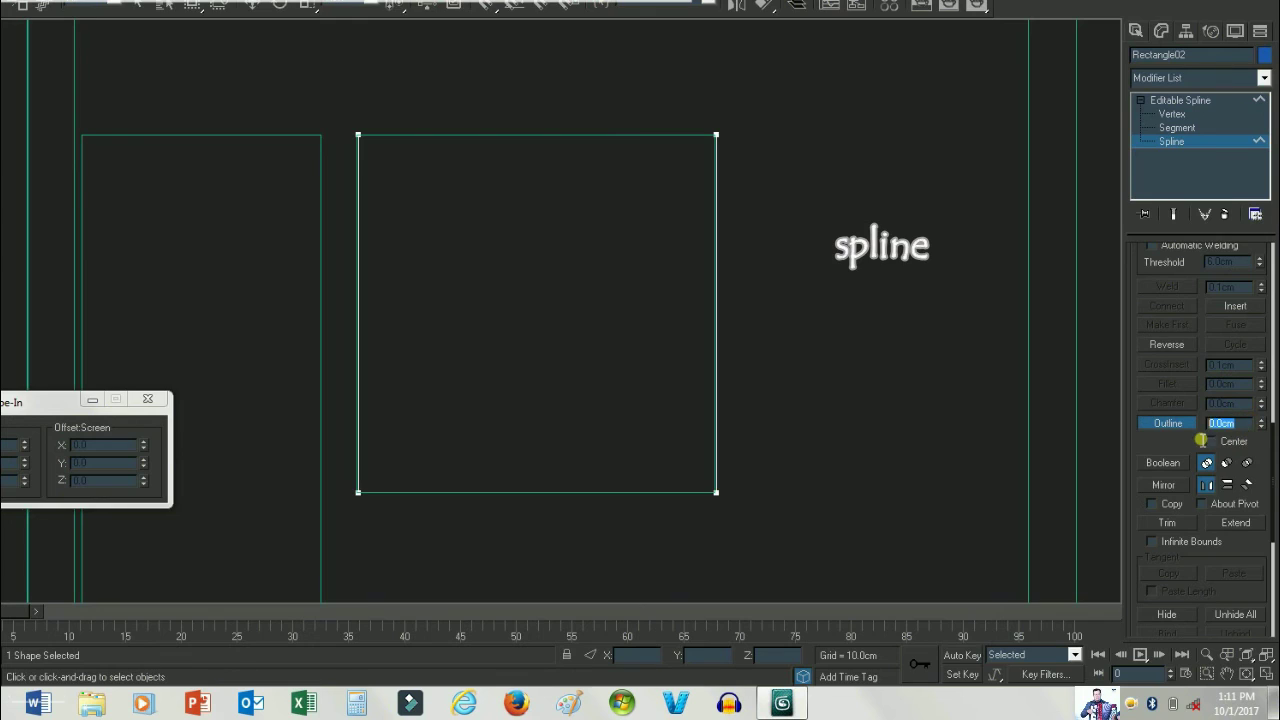
- Outline the rectangle spline inward to form a frame strip, then apply an Extrude modifier
left_click(1190, 424)
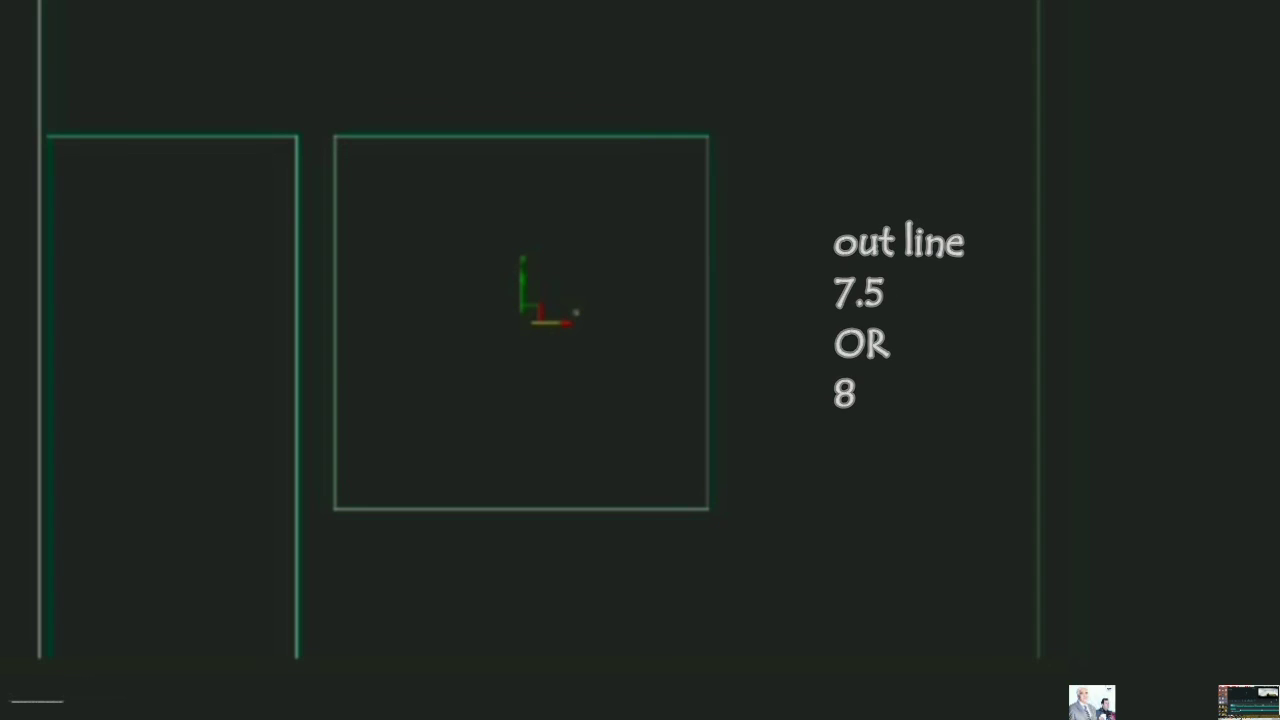
key("Return")
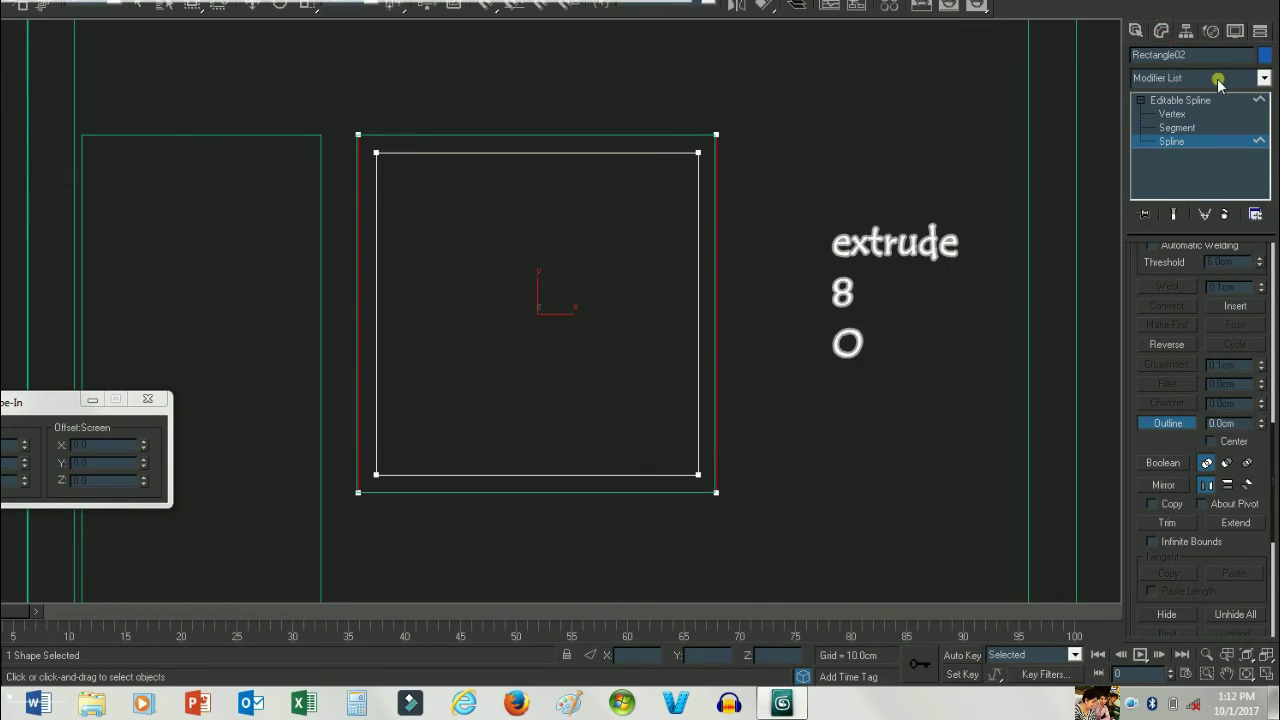
left_click(1218, 78)
type("ex")
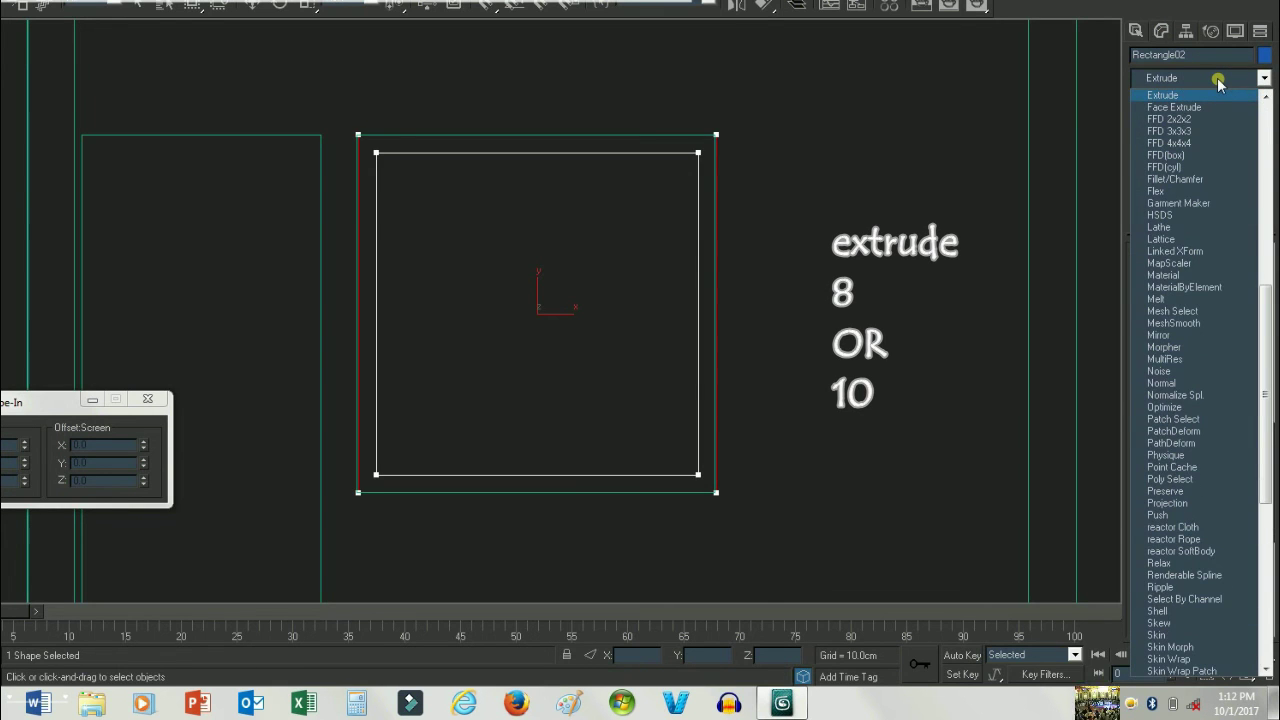
key("Return")
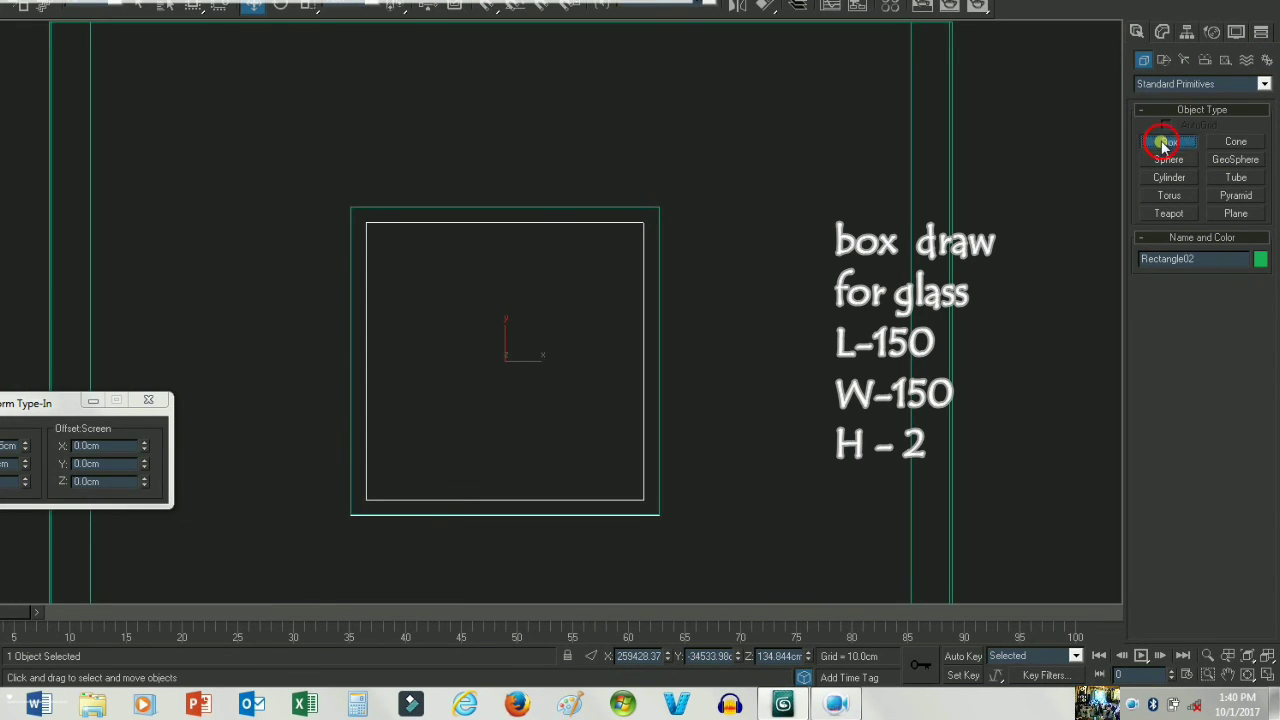
- Draw a 2 cm glass pane box inside the frame and give its V-Ray material a white diffuse
left_click(1166, 142)
left_click_drag(383, 234, 660, 517)
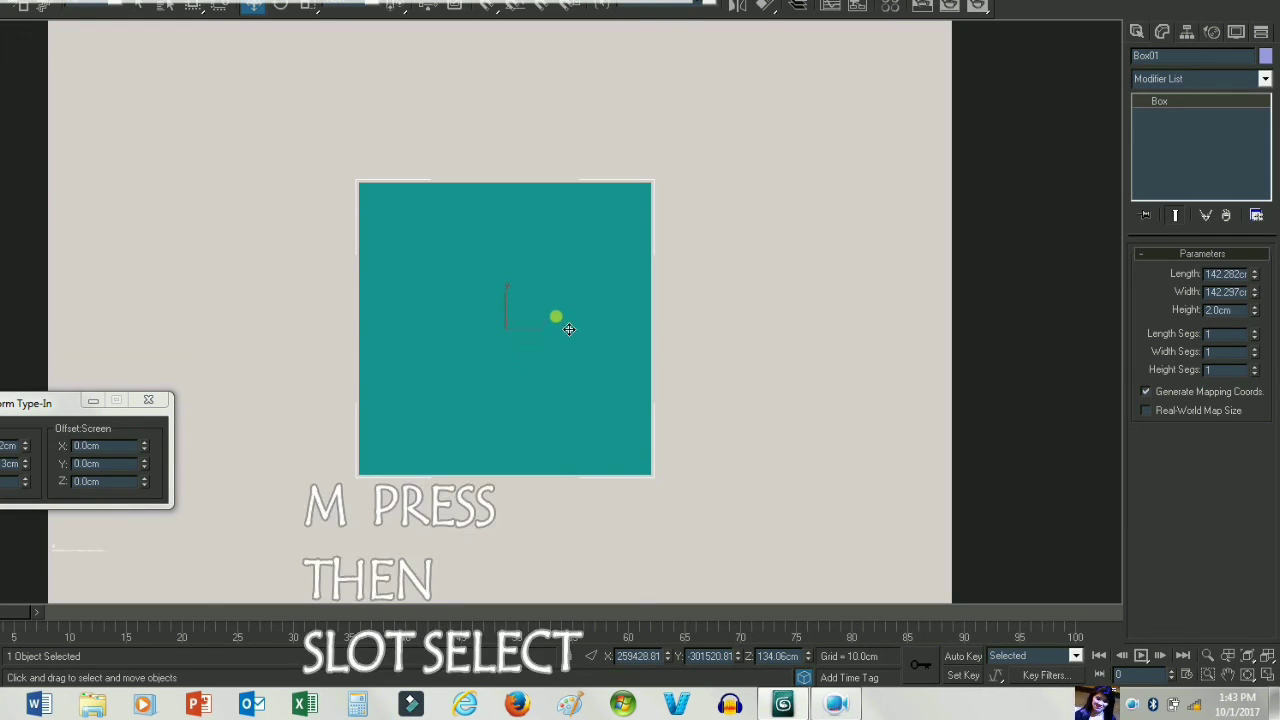
key("m")
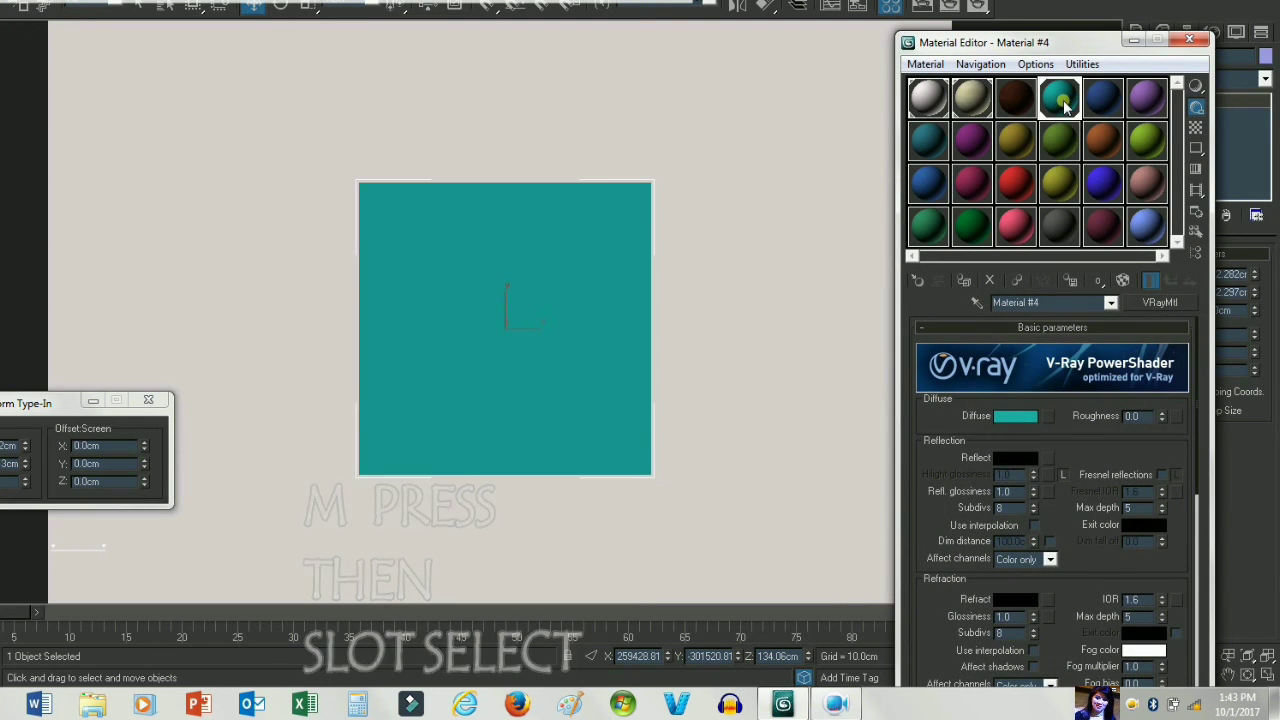
left_click(1015, 416)
left_click(395, 185)
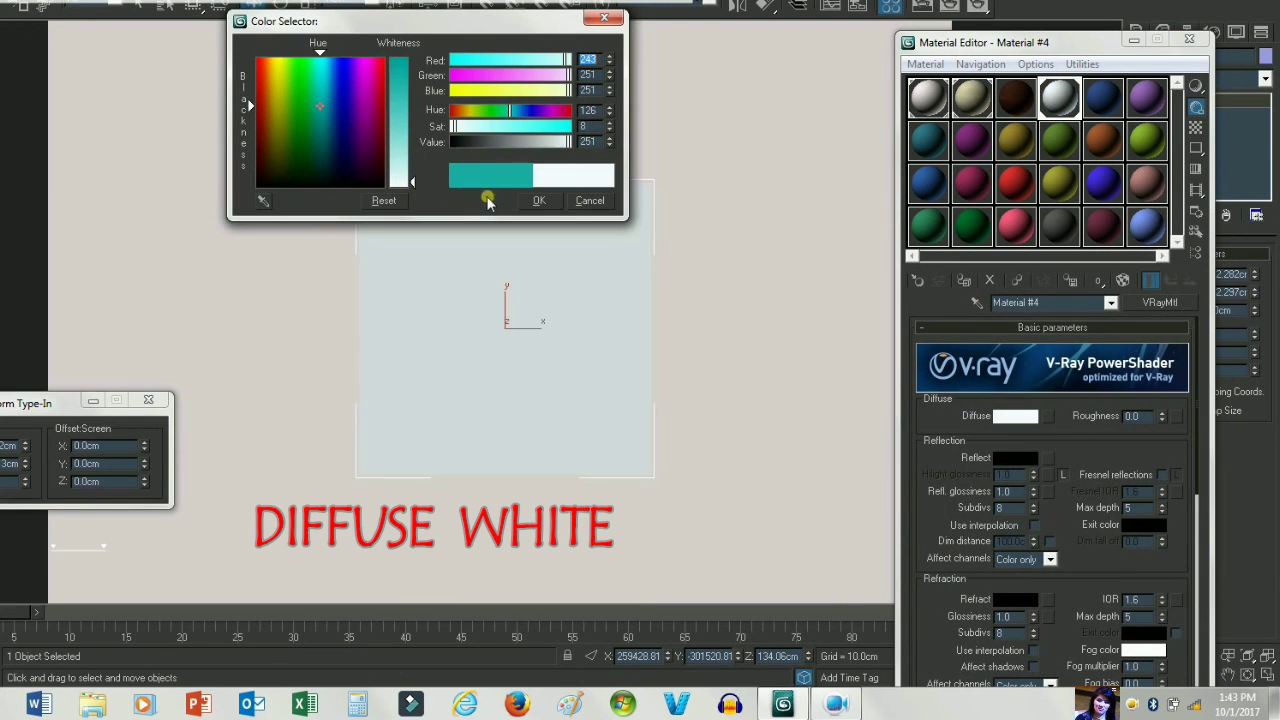
left_click(539, 200)
- Set the glass material's reflect and refract colours to grey
left_click(1015, 457)
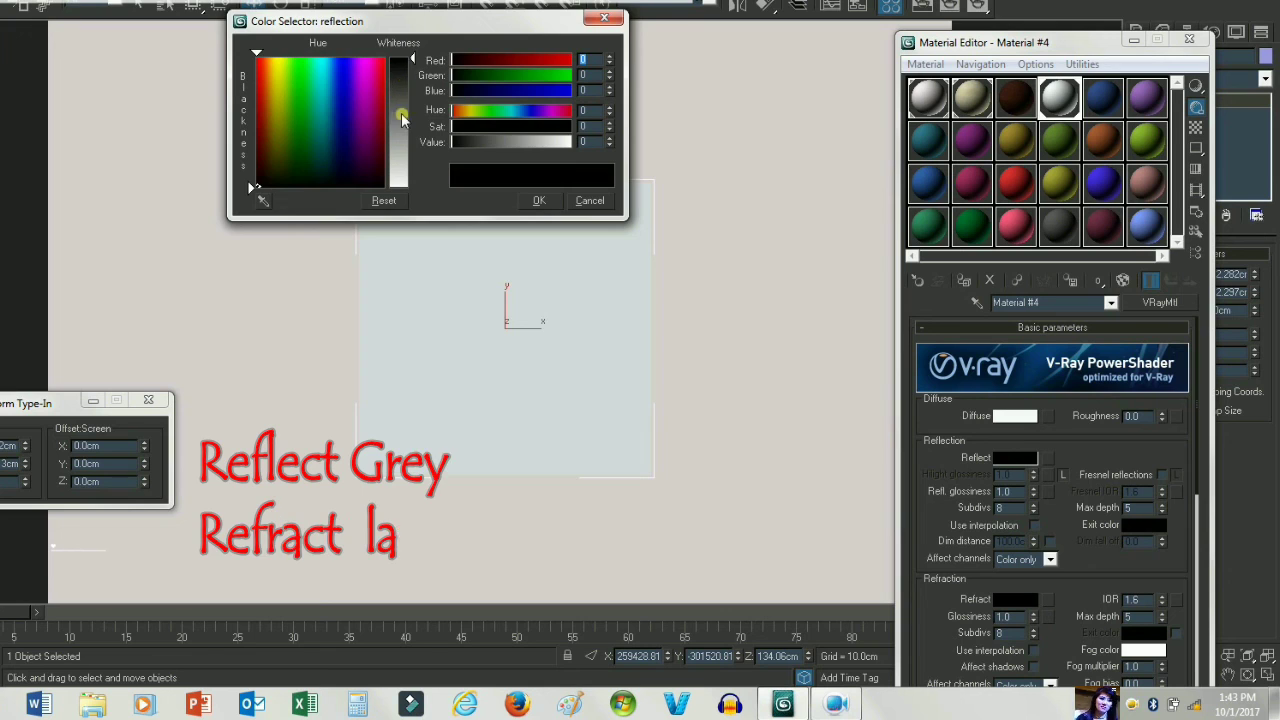
left_click(395, 130)
left_click(539, 200)
left_click(1015, 599)
left_click(396, 134)
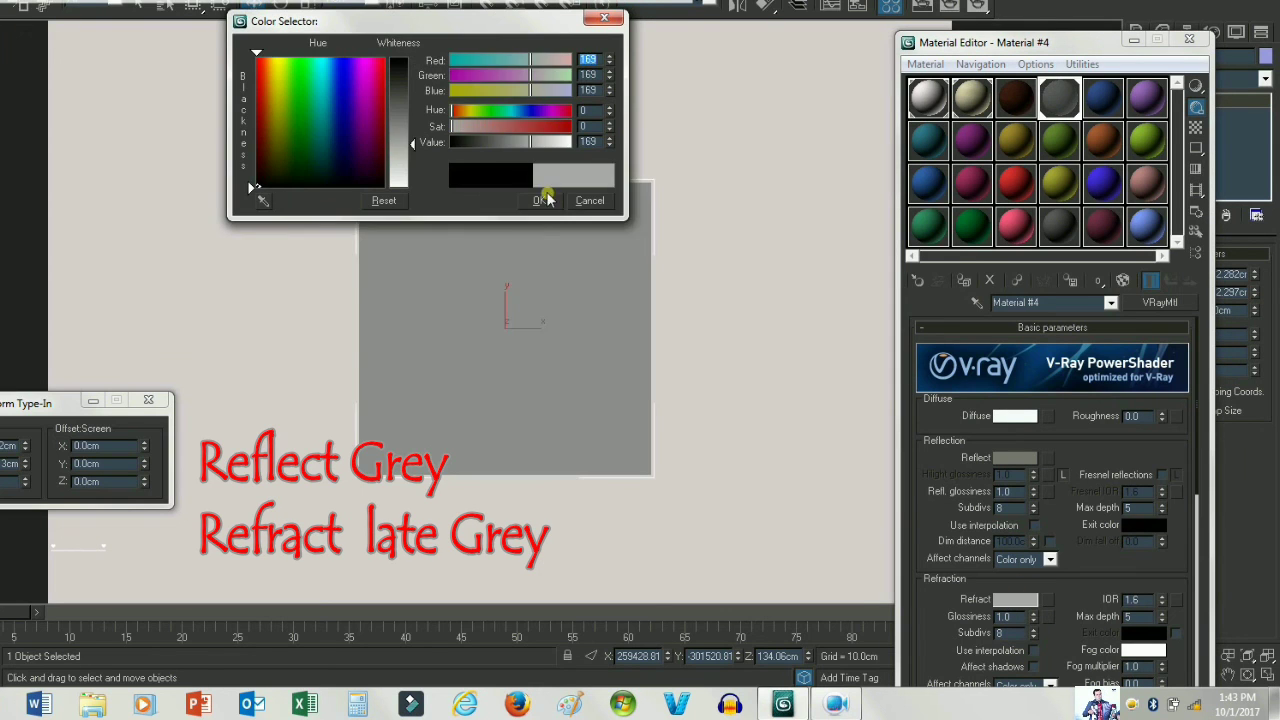
left_click(539, 200)
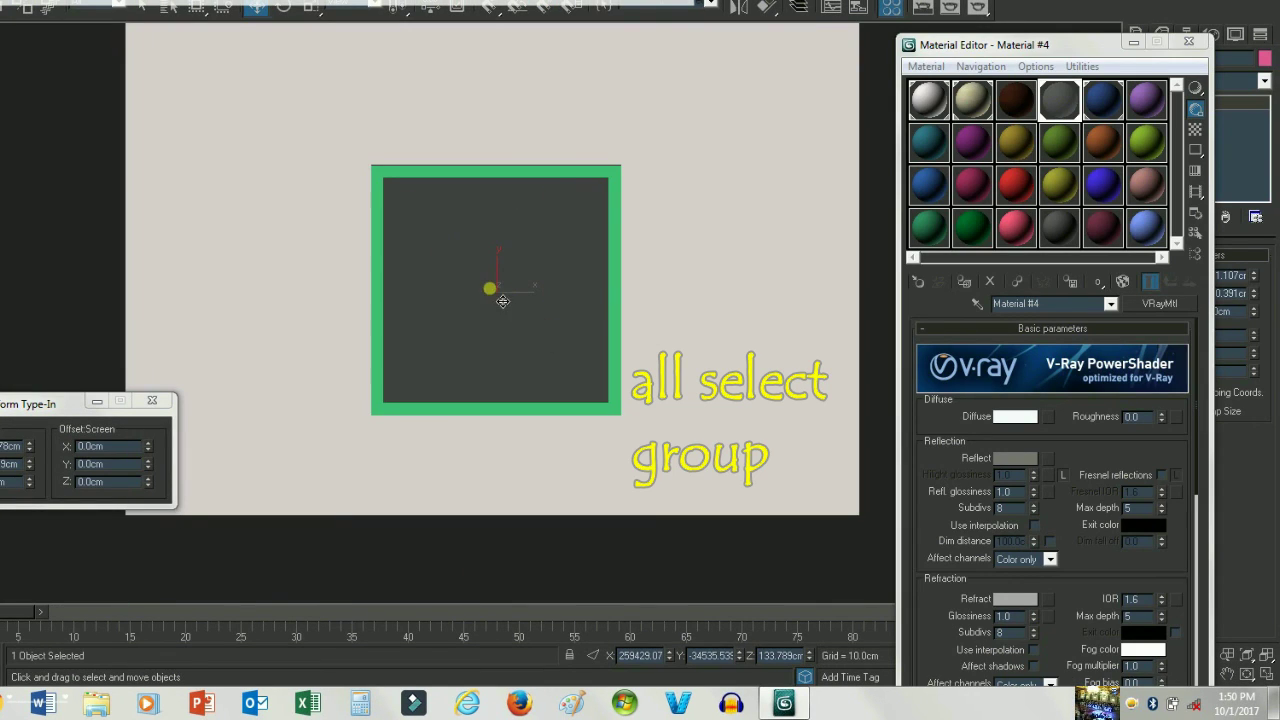
- Assign the wood bitmap material to the window frame and view it at an angle
left_click(1015, 99)
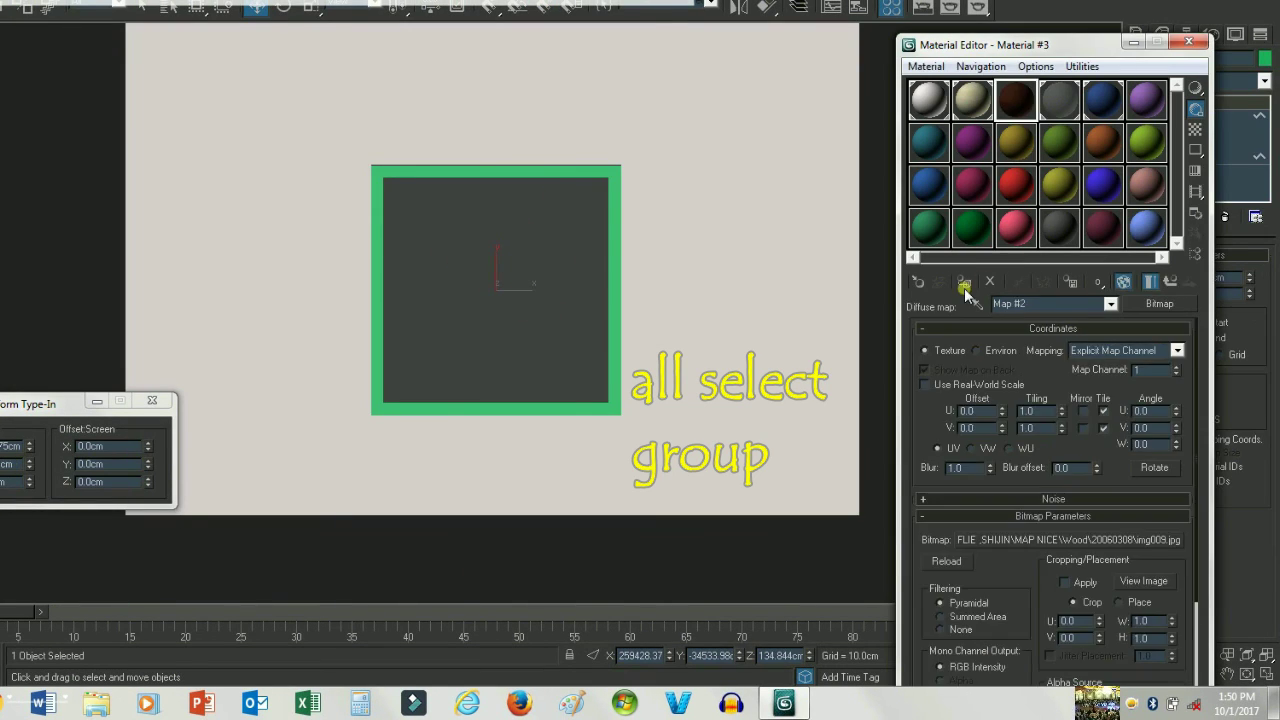
left_click(958, 282)
left_click(1201, 40)
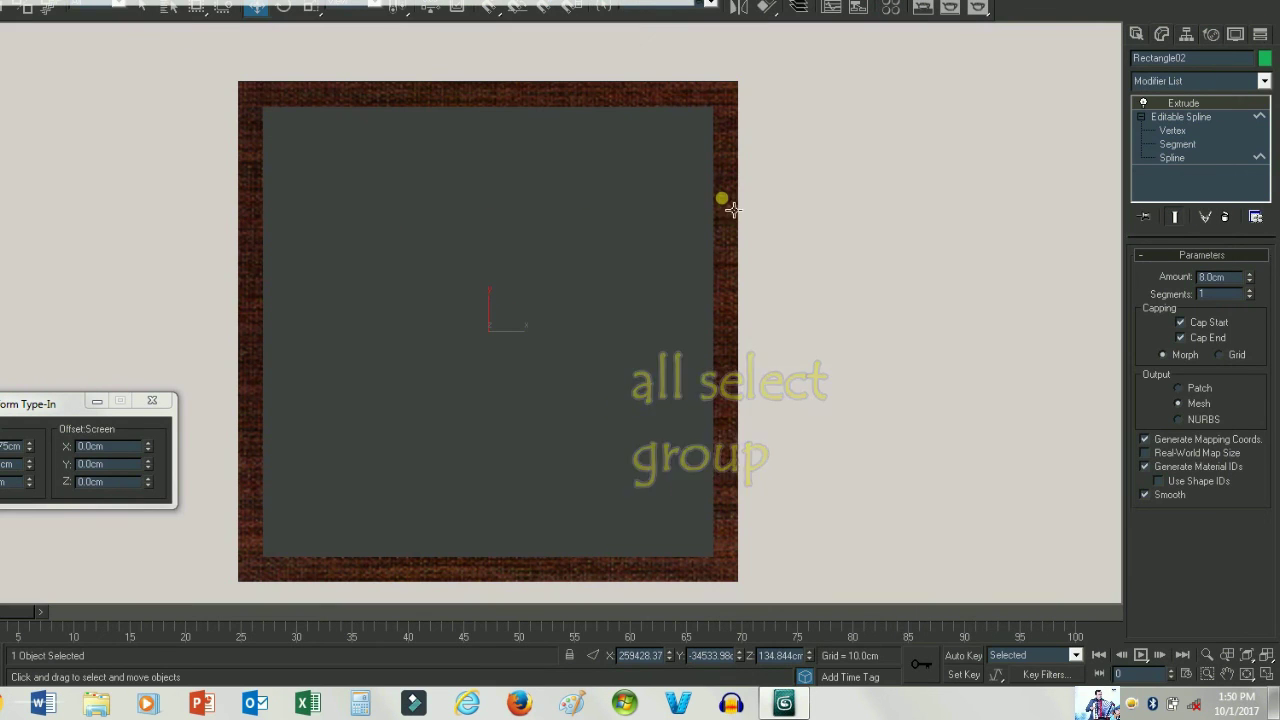
middle_click_drag(691, 251, 757, 421, "alt")
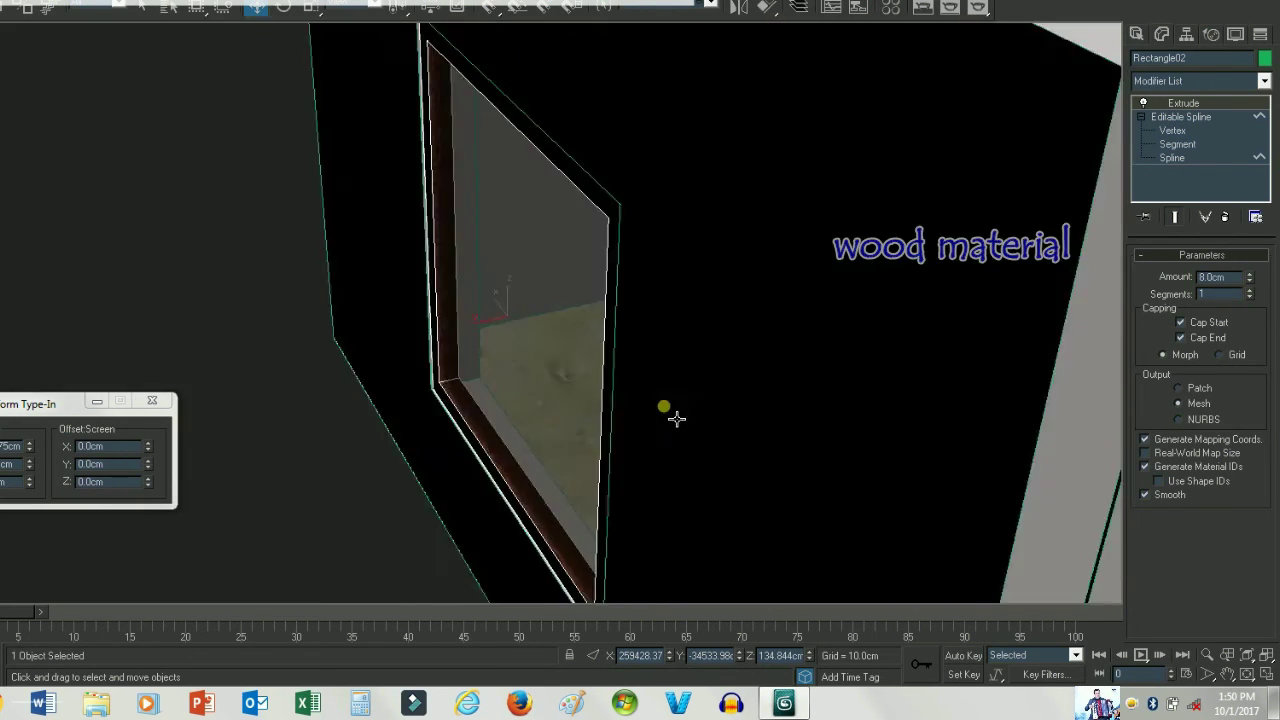